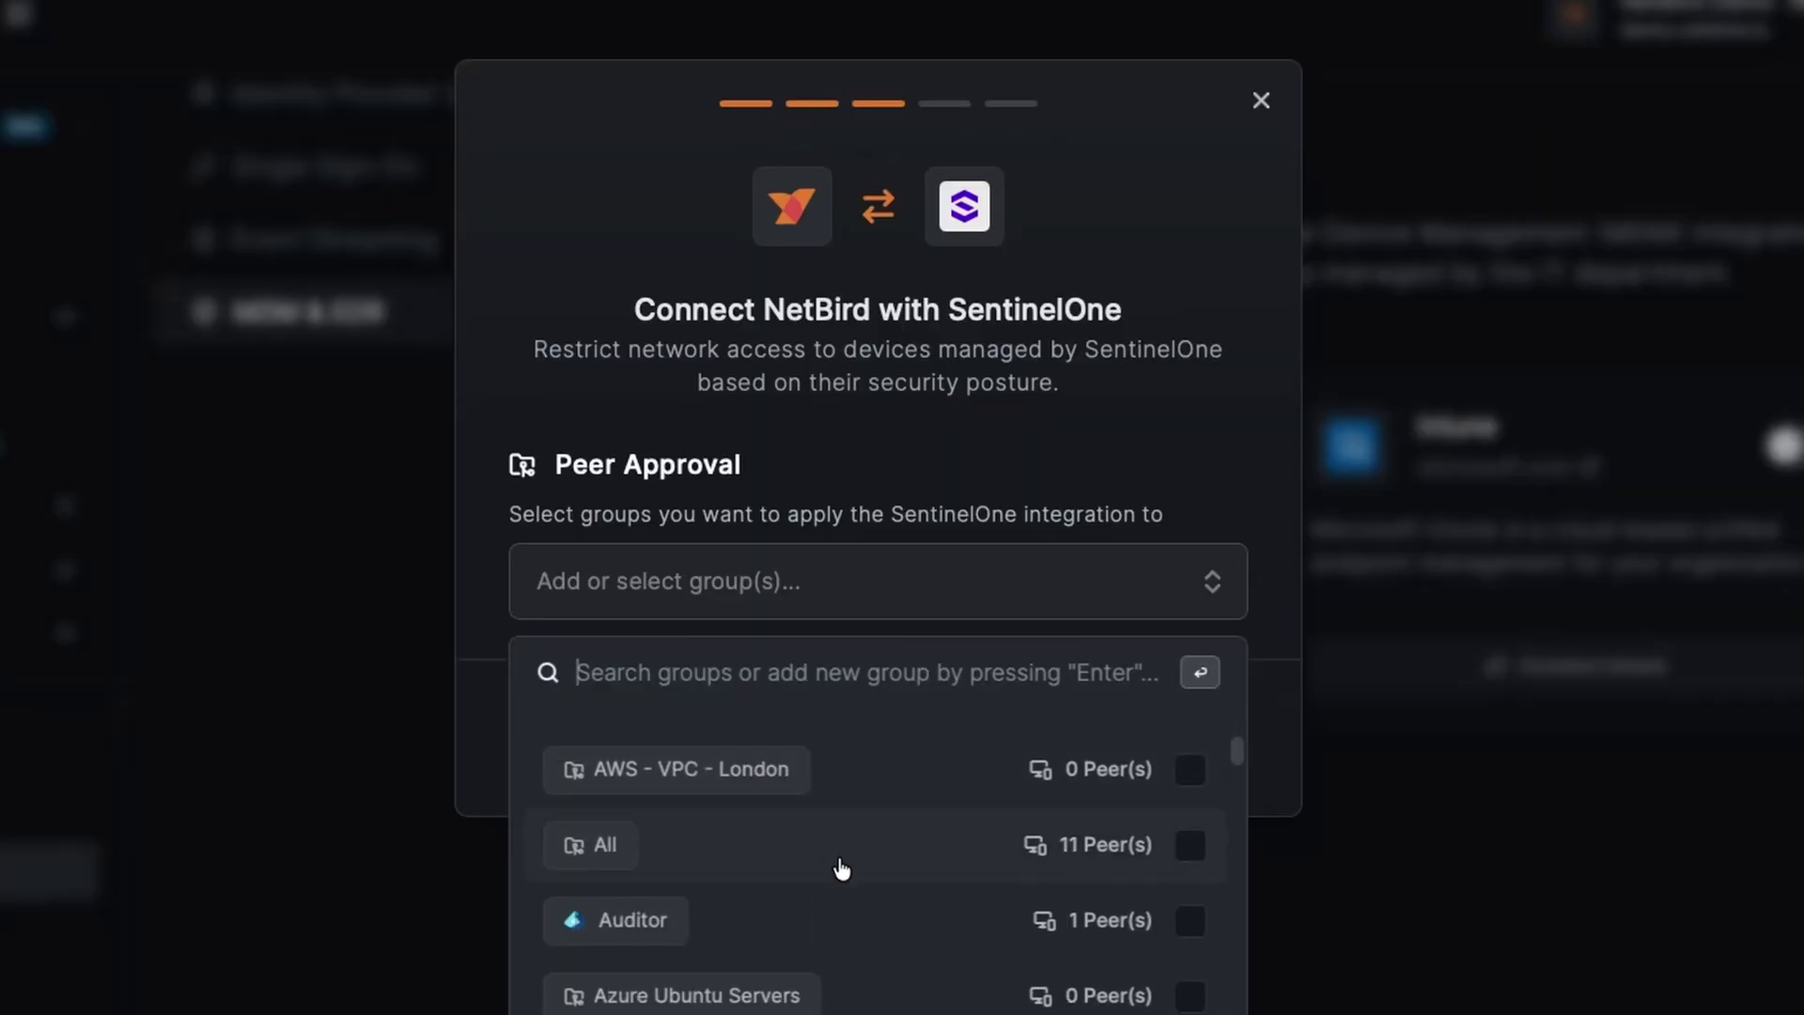
# Step: Tick Auditor for the SentinelOne integration, then select the Generic HTTP Endpoint URL field
pyautogui.click(840, 926)
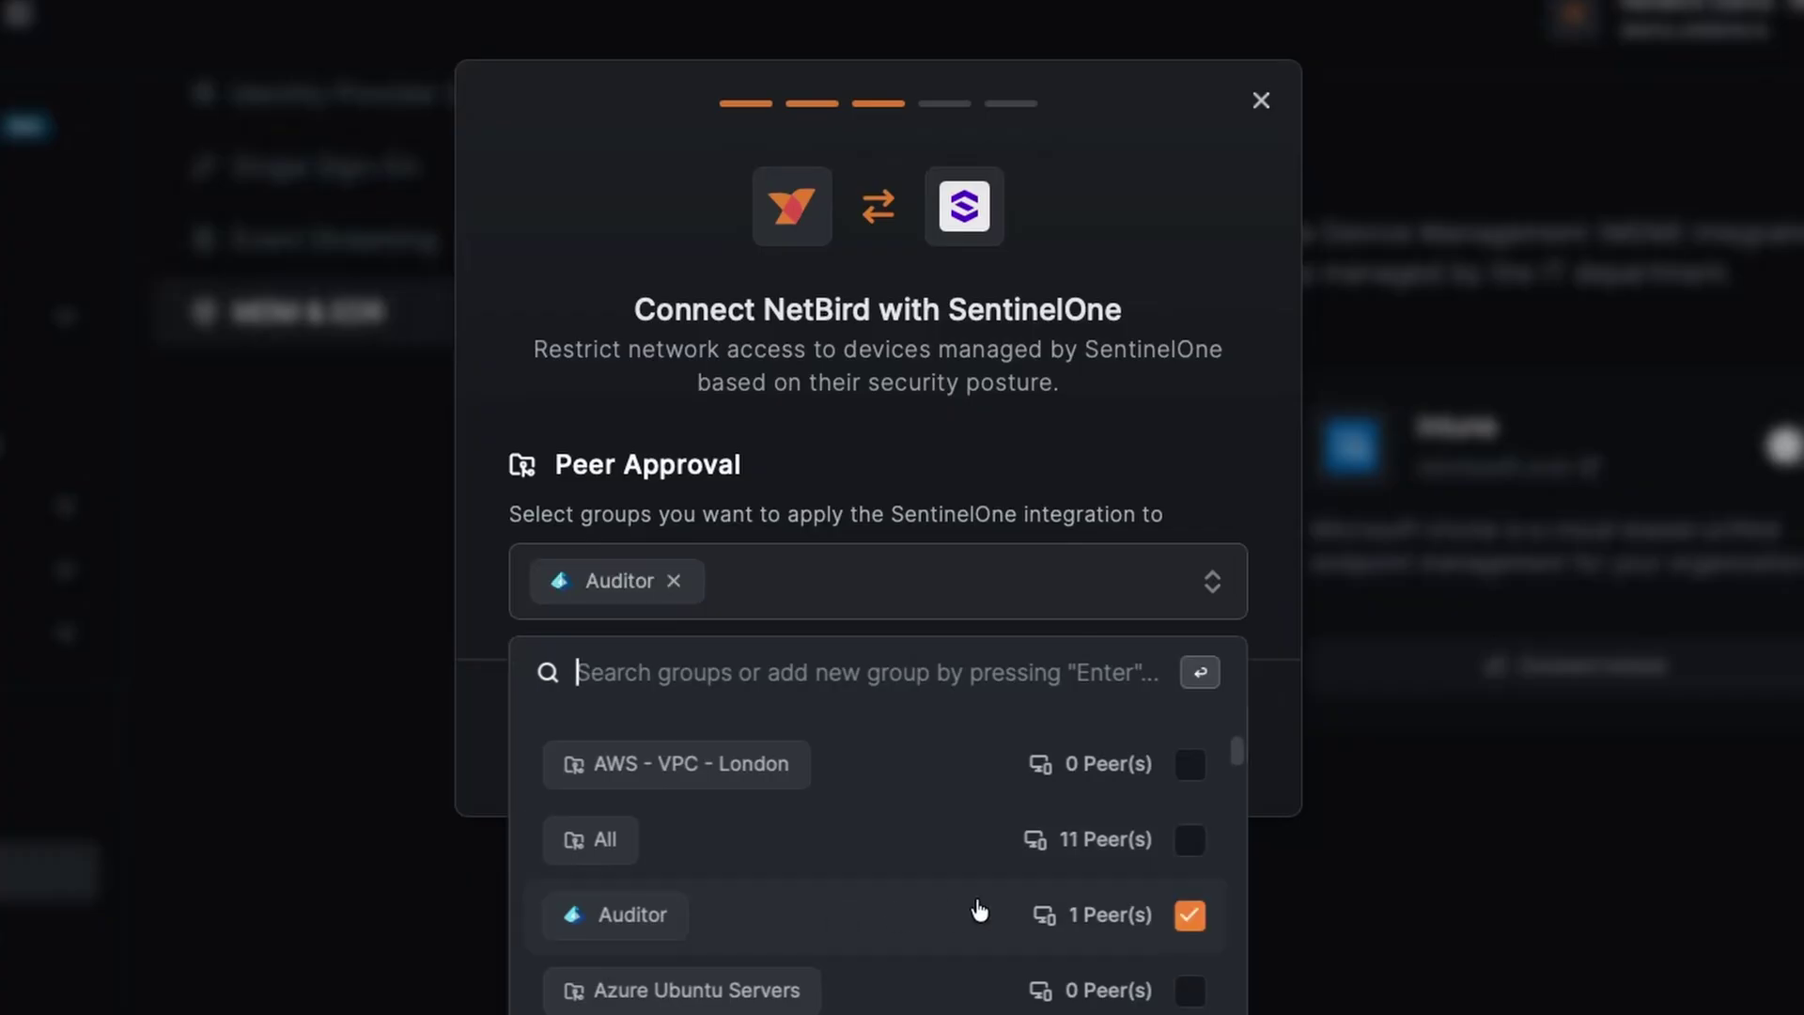
pyautogui.scroll(-3, 977, 909)
pyautogui.scroll(-2, 979, 910)
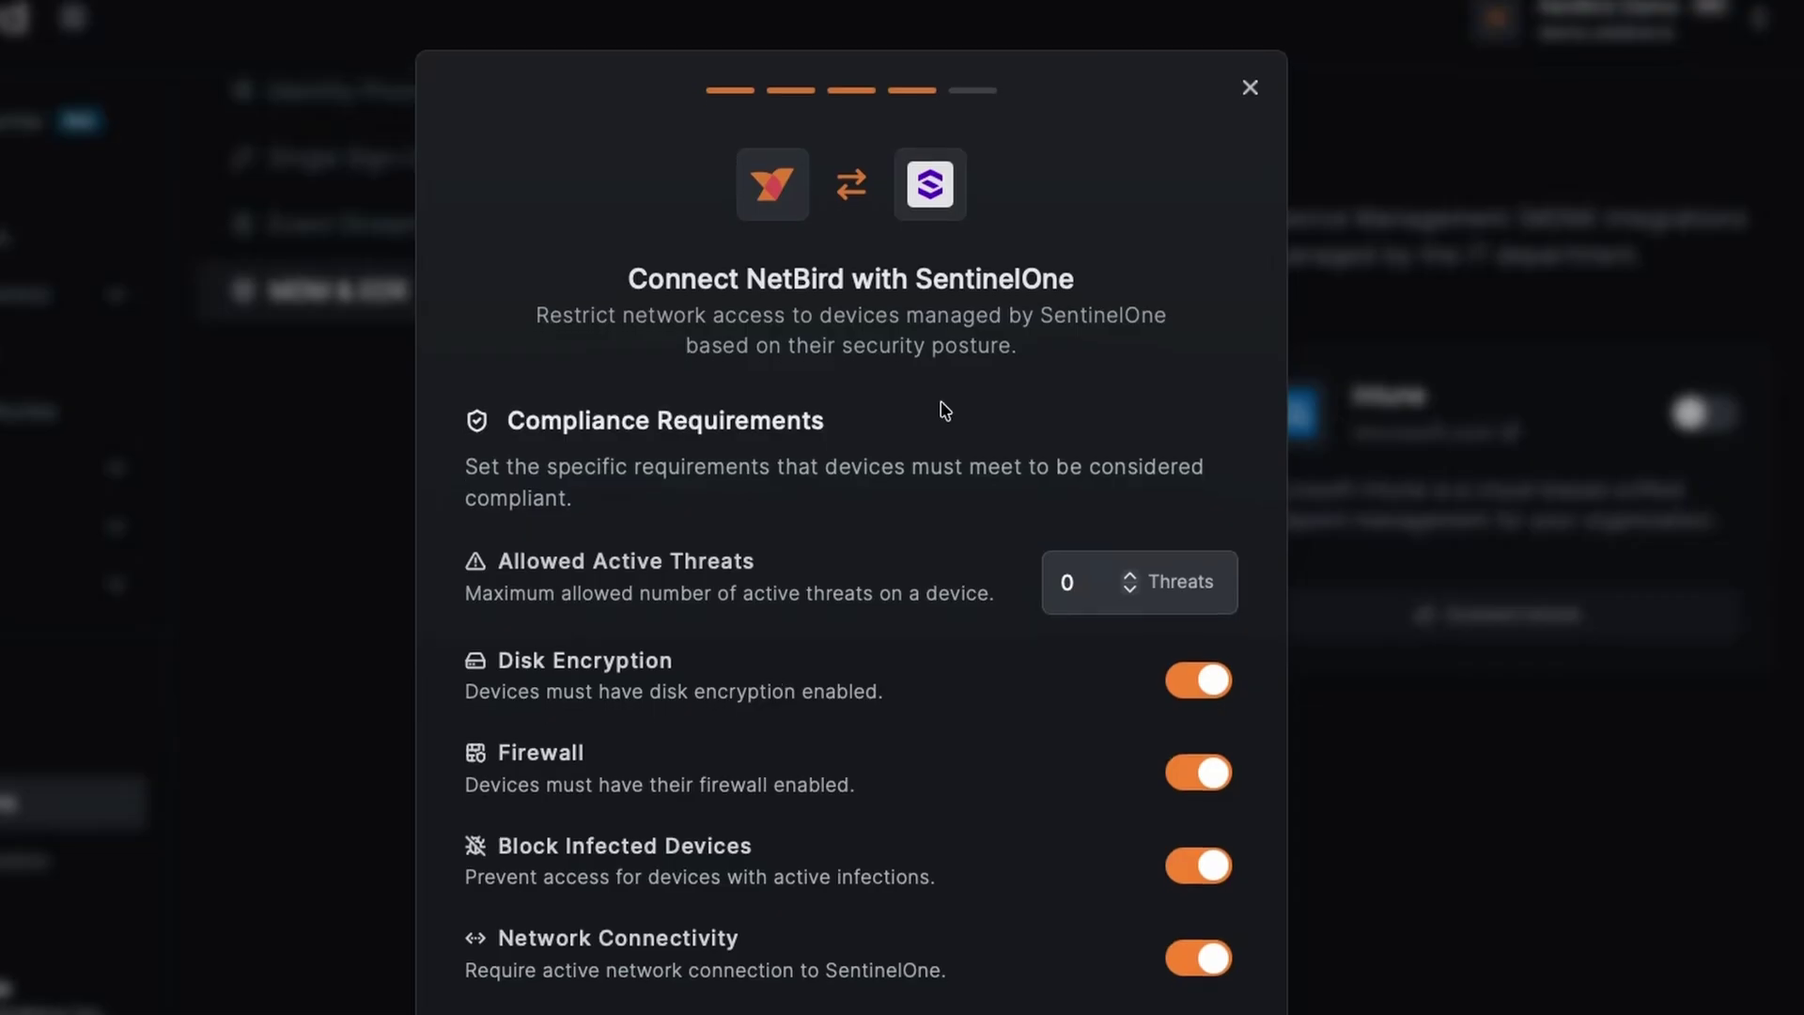
pyautogui.scroll(3, 945, 412)
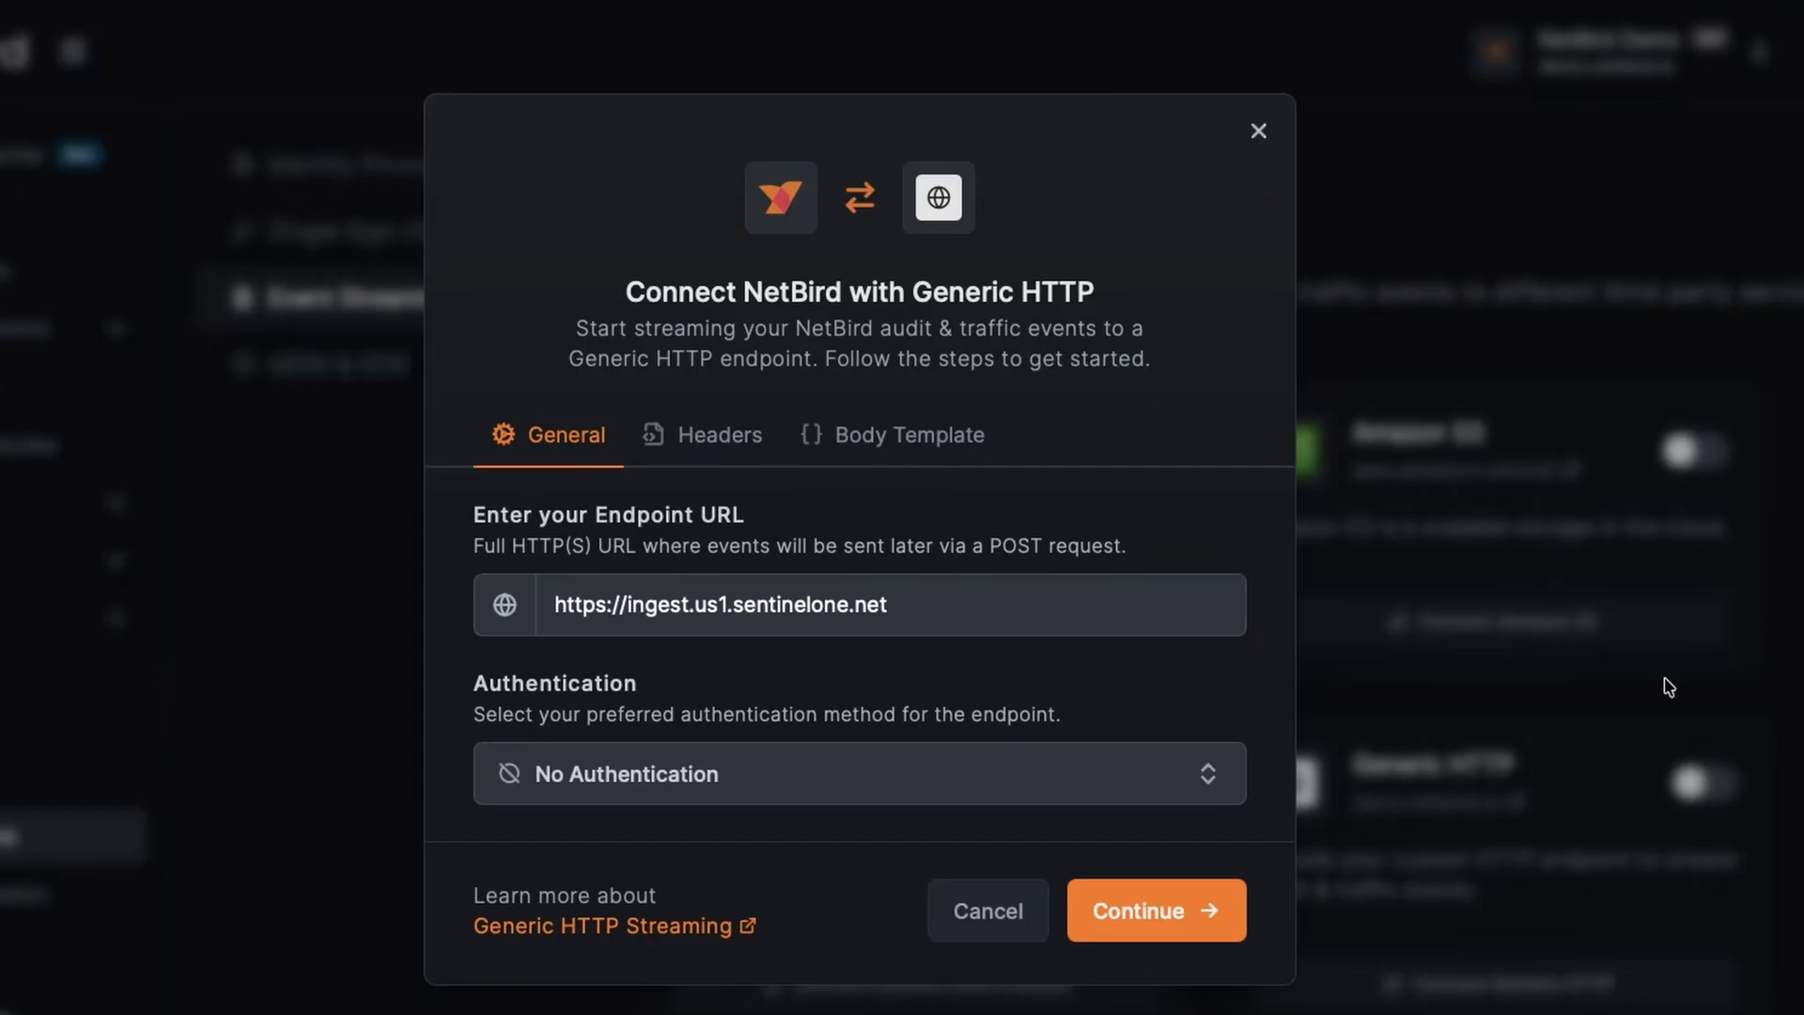
pyautogui.click(934, 620)
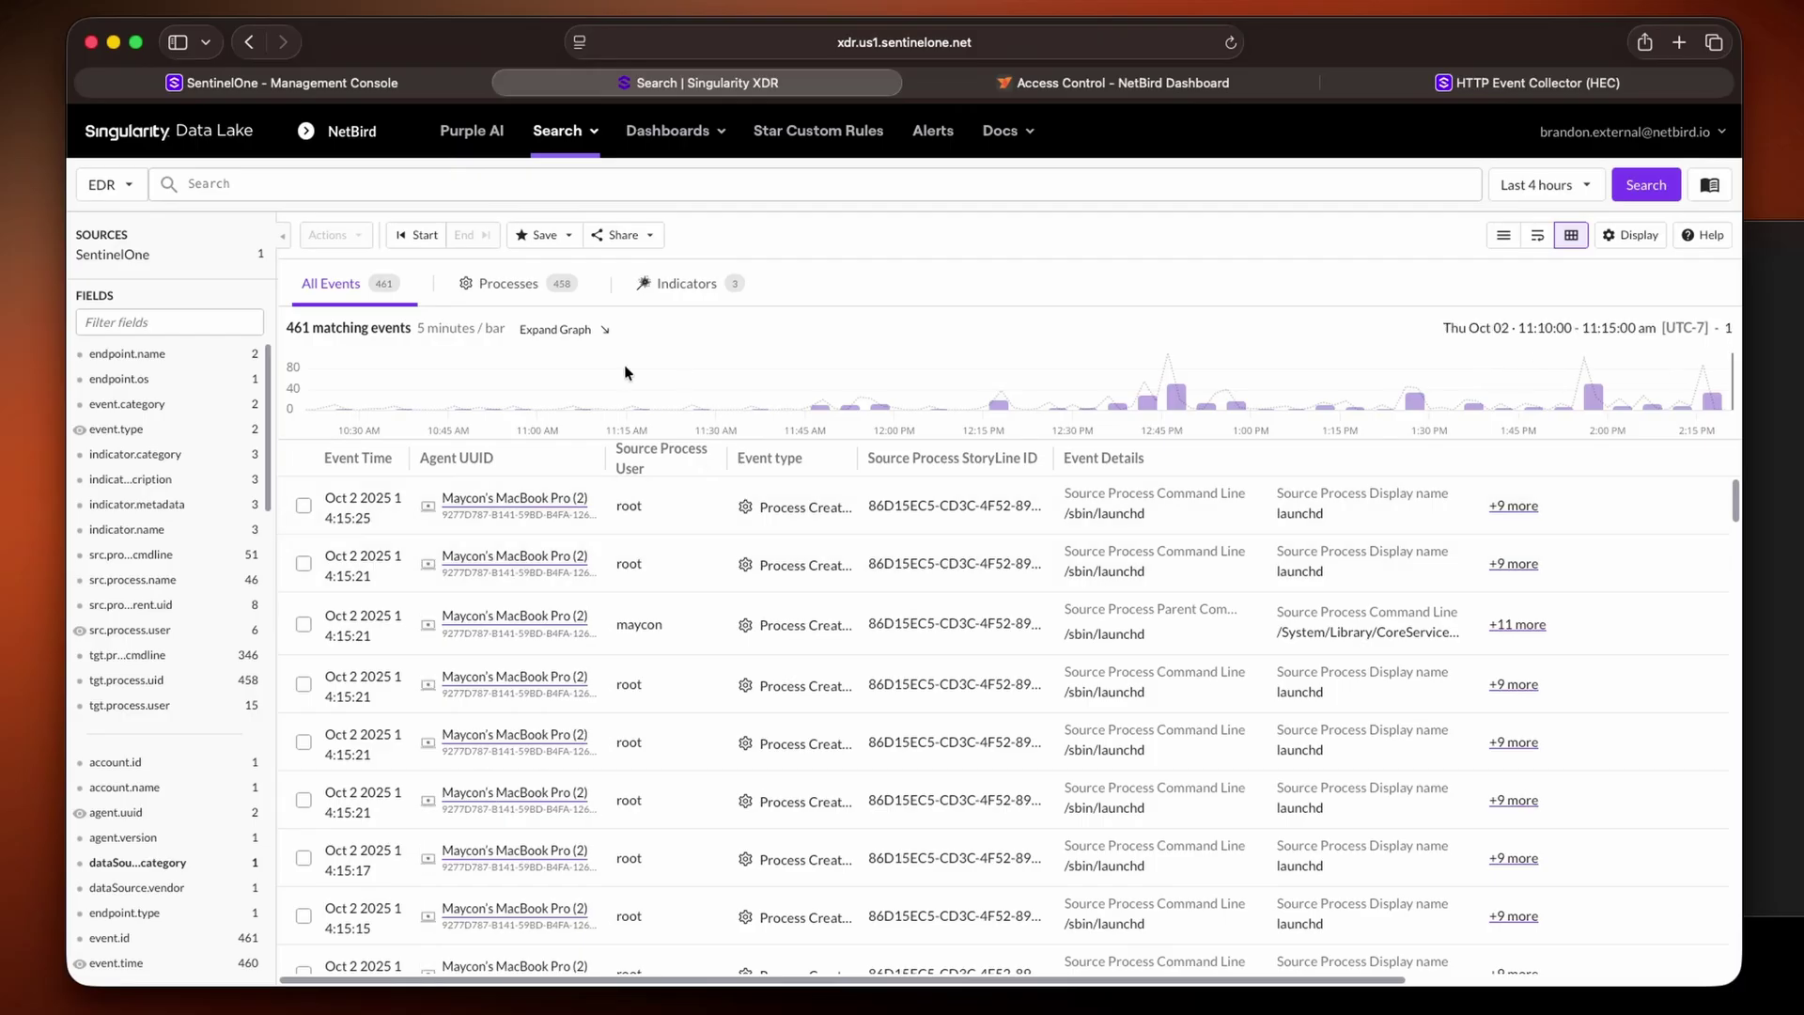
# Step: Filter the NetBird event search results to show only process events
pyautogui.click(540, 295)
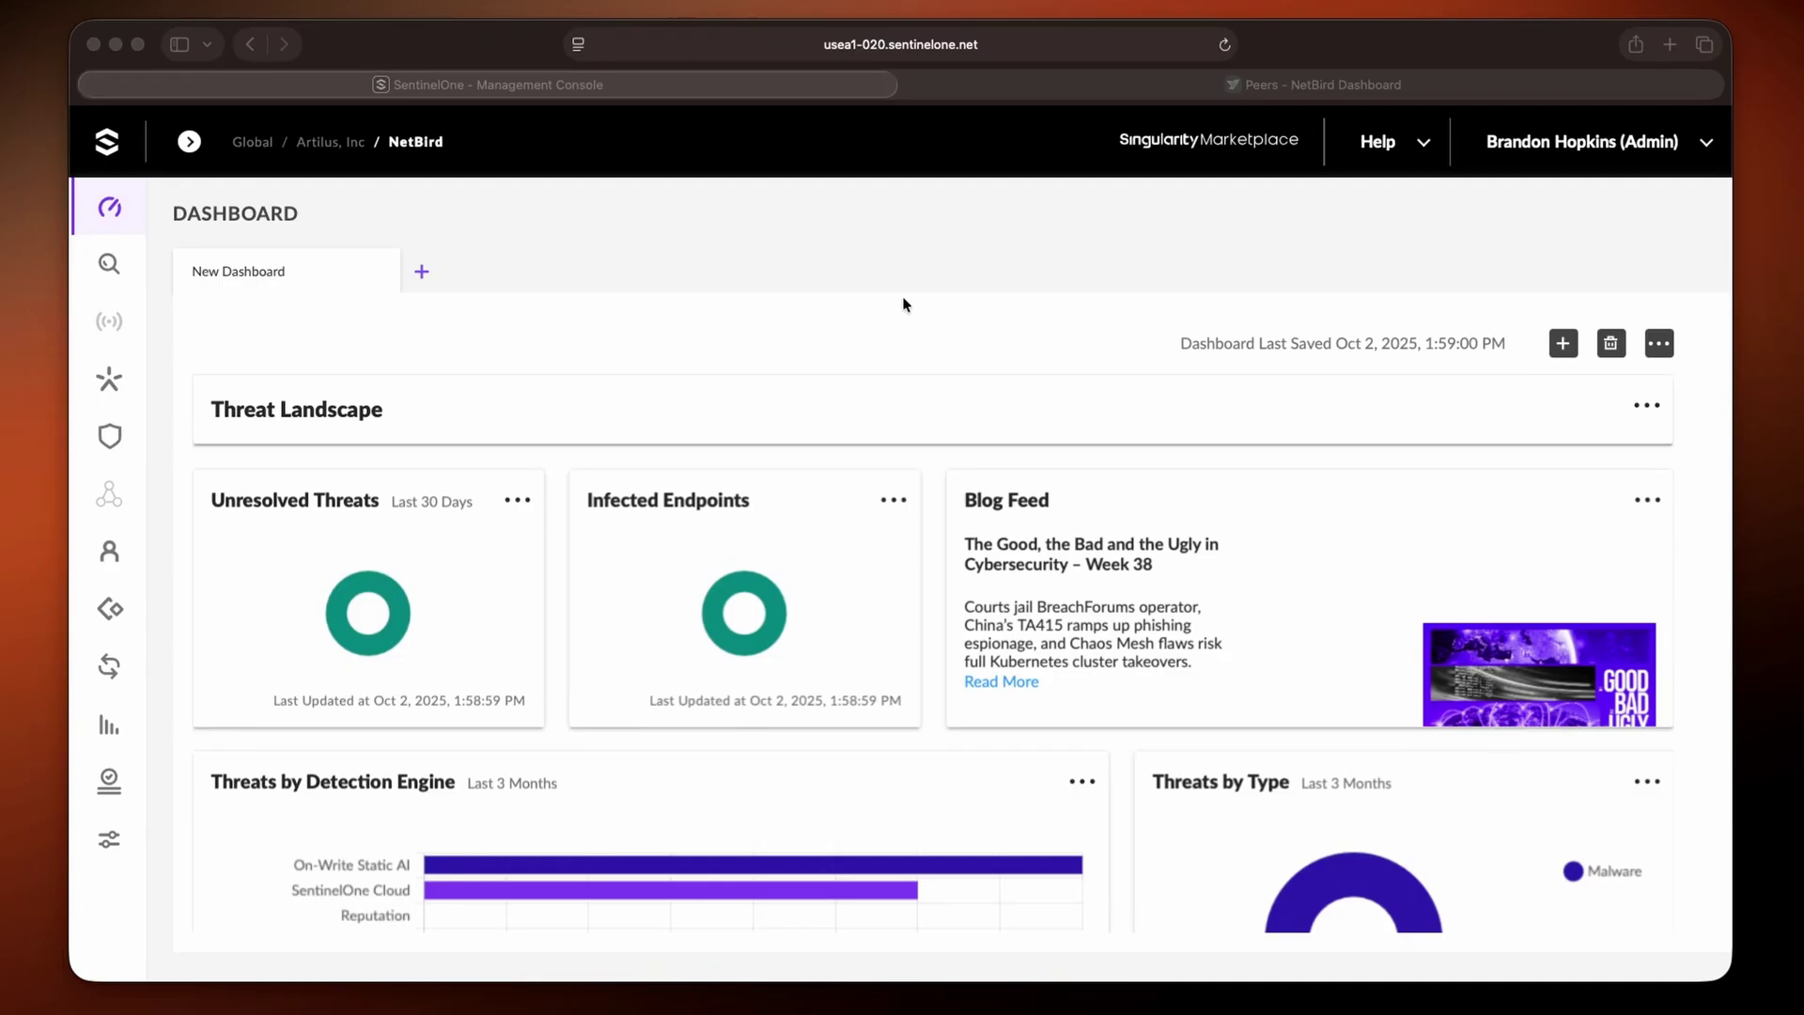
# Step: Go to the Service Users list under Settings > Users and open its Actions menu
pyautogui.click(110, 840)
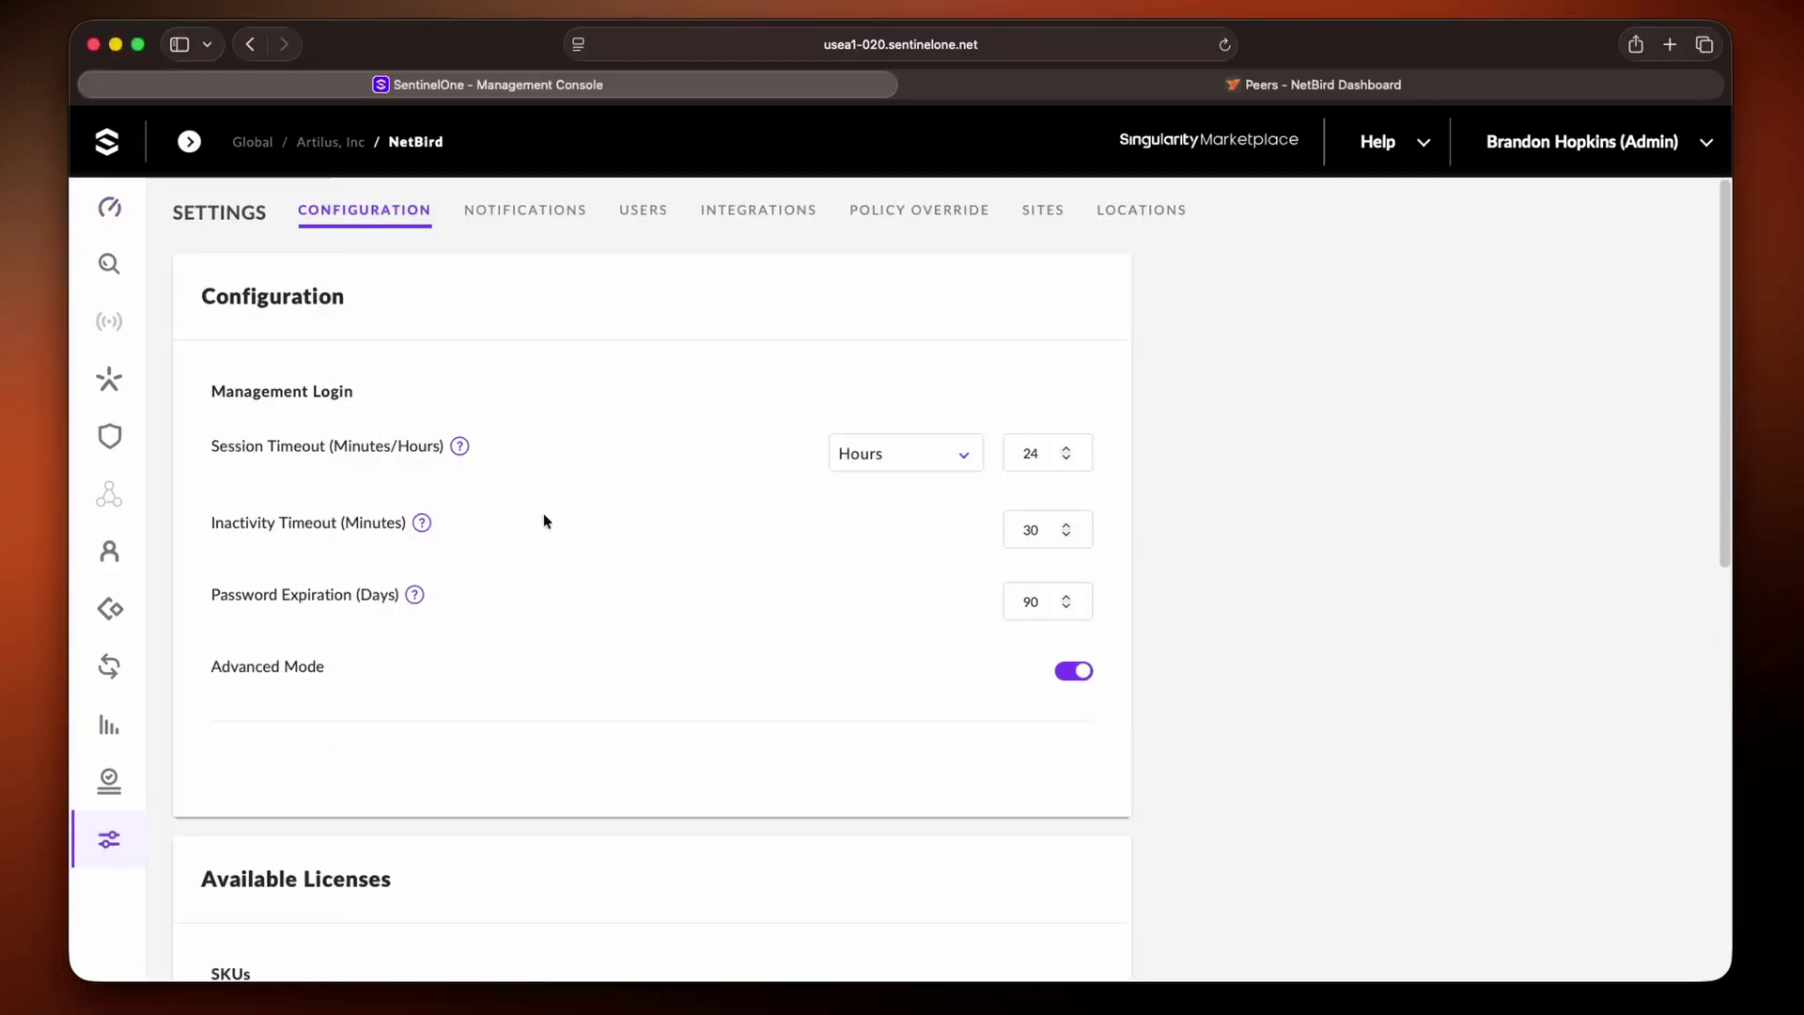
pyautogui.click(643, 212)
pyautogui.click(263, 331)
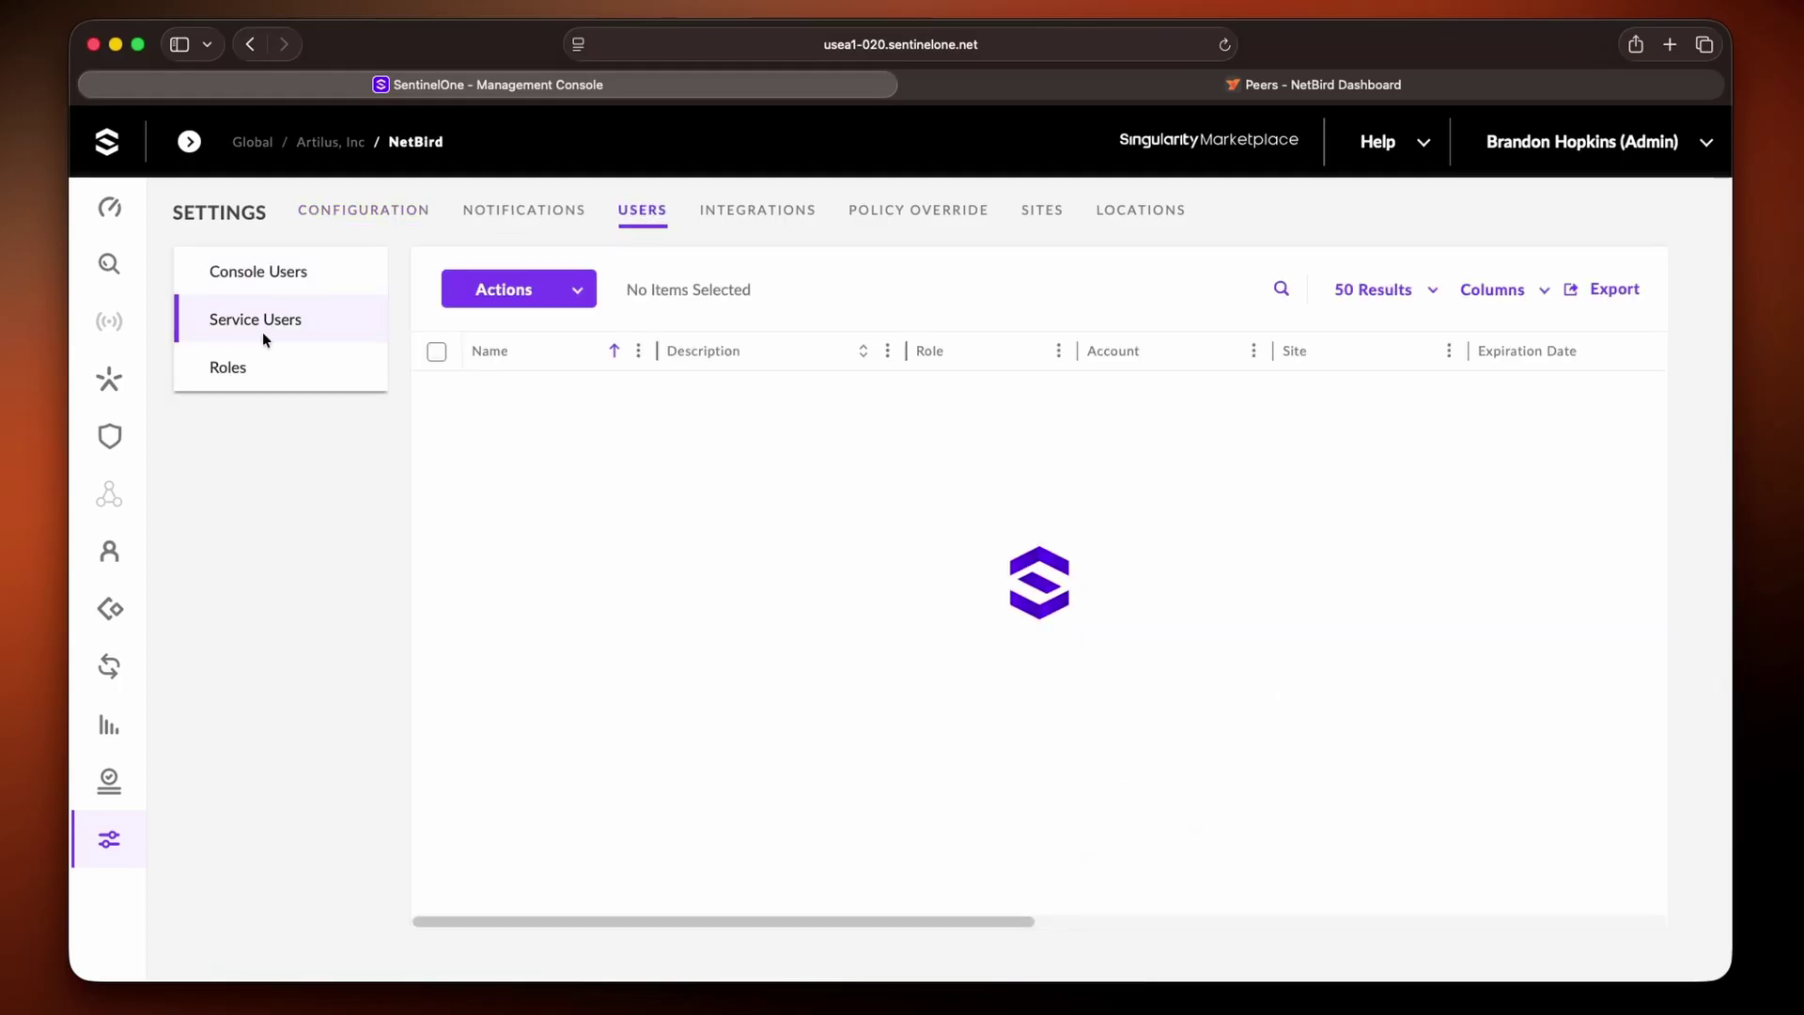
pyautogui.click(561, 290)
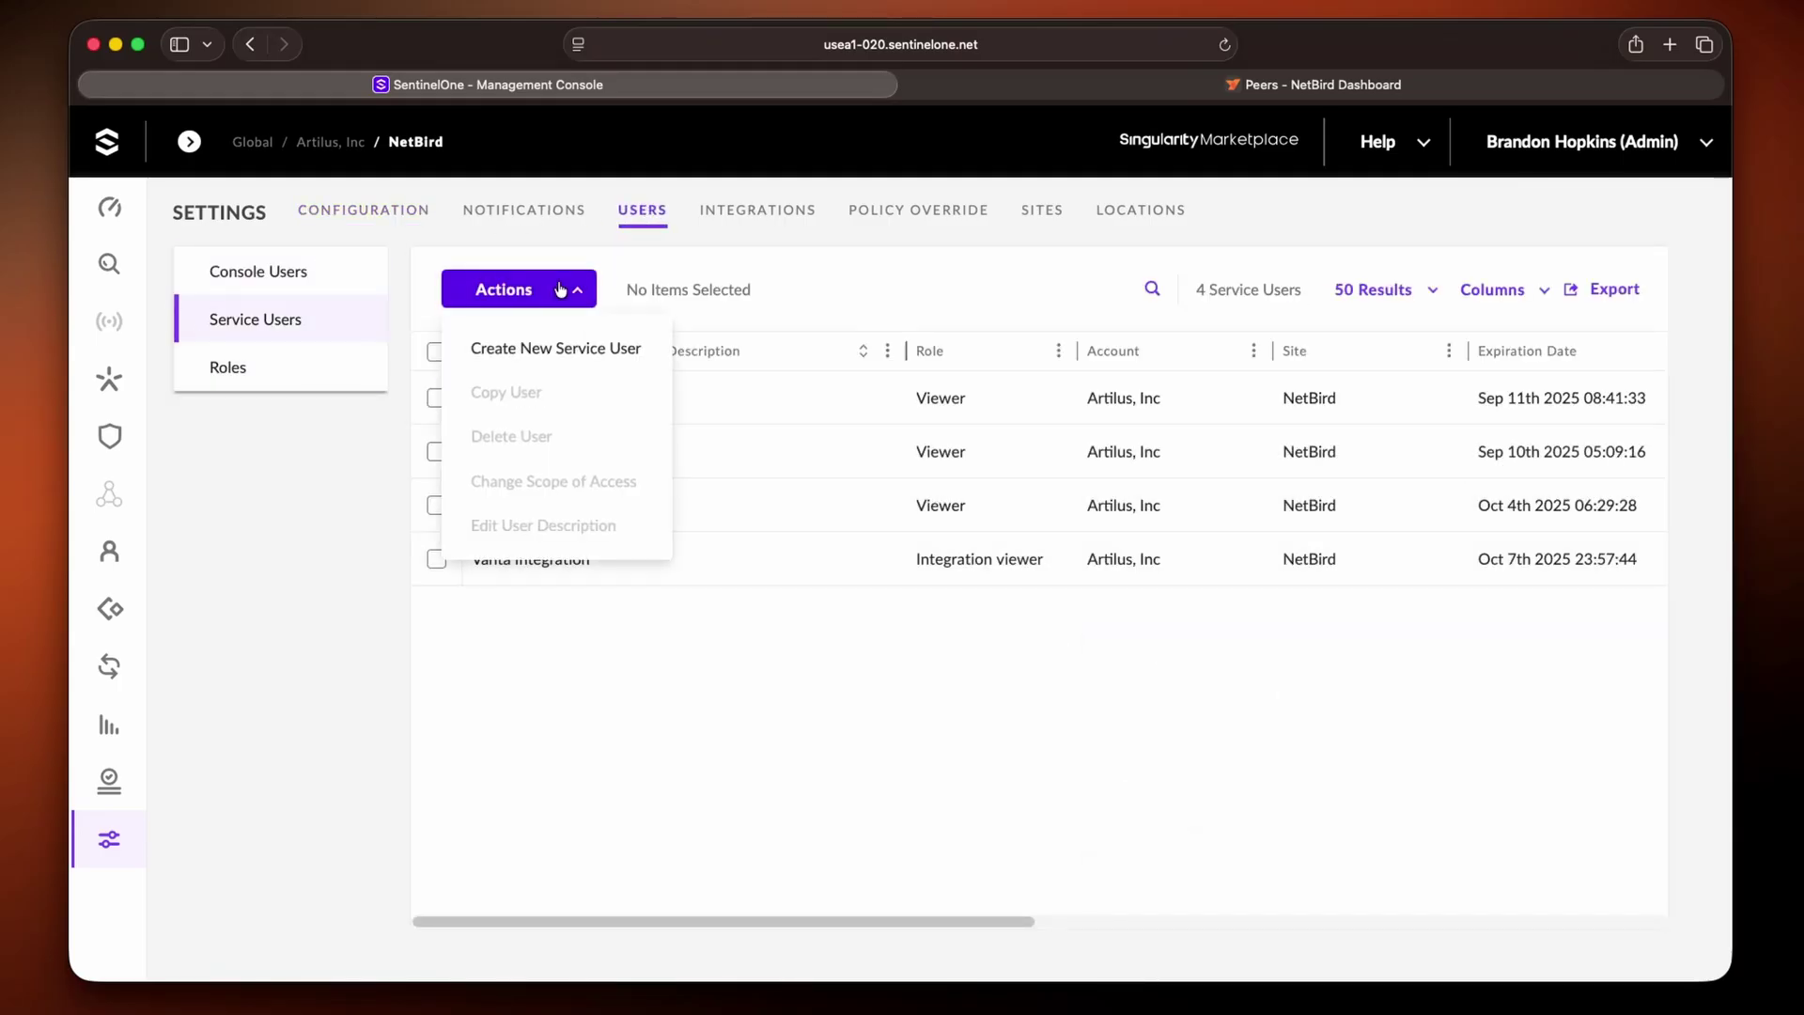
# Step: Start a new service user named NetBird Integration Test with an API-token description
pyautogui.click(560, 351)
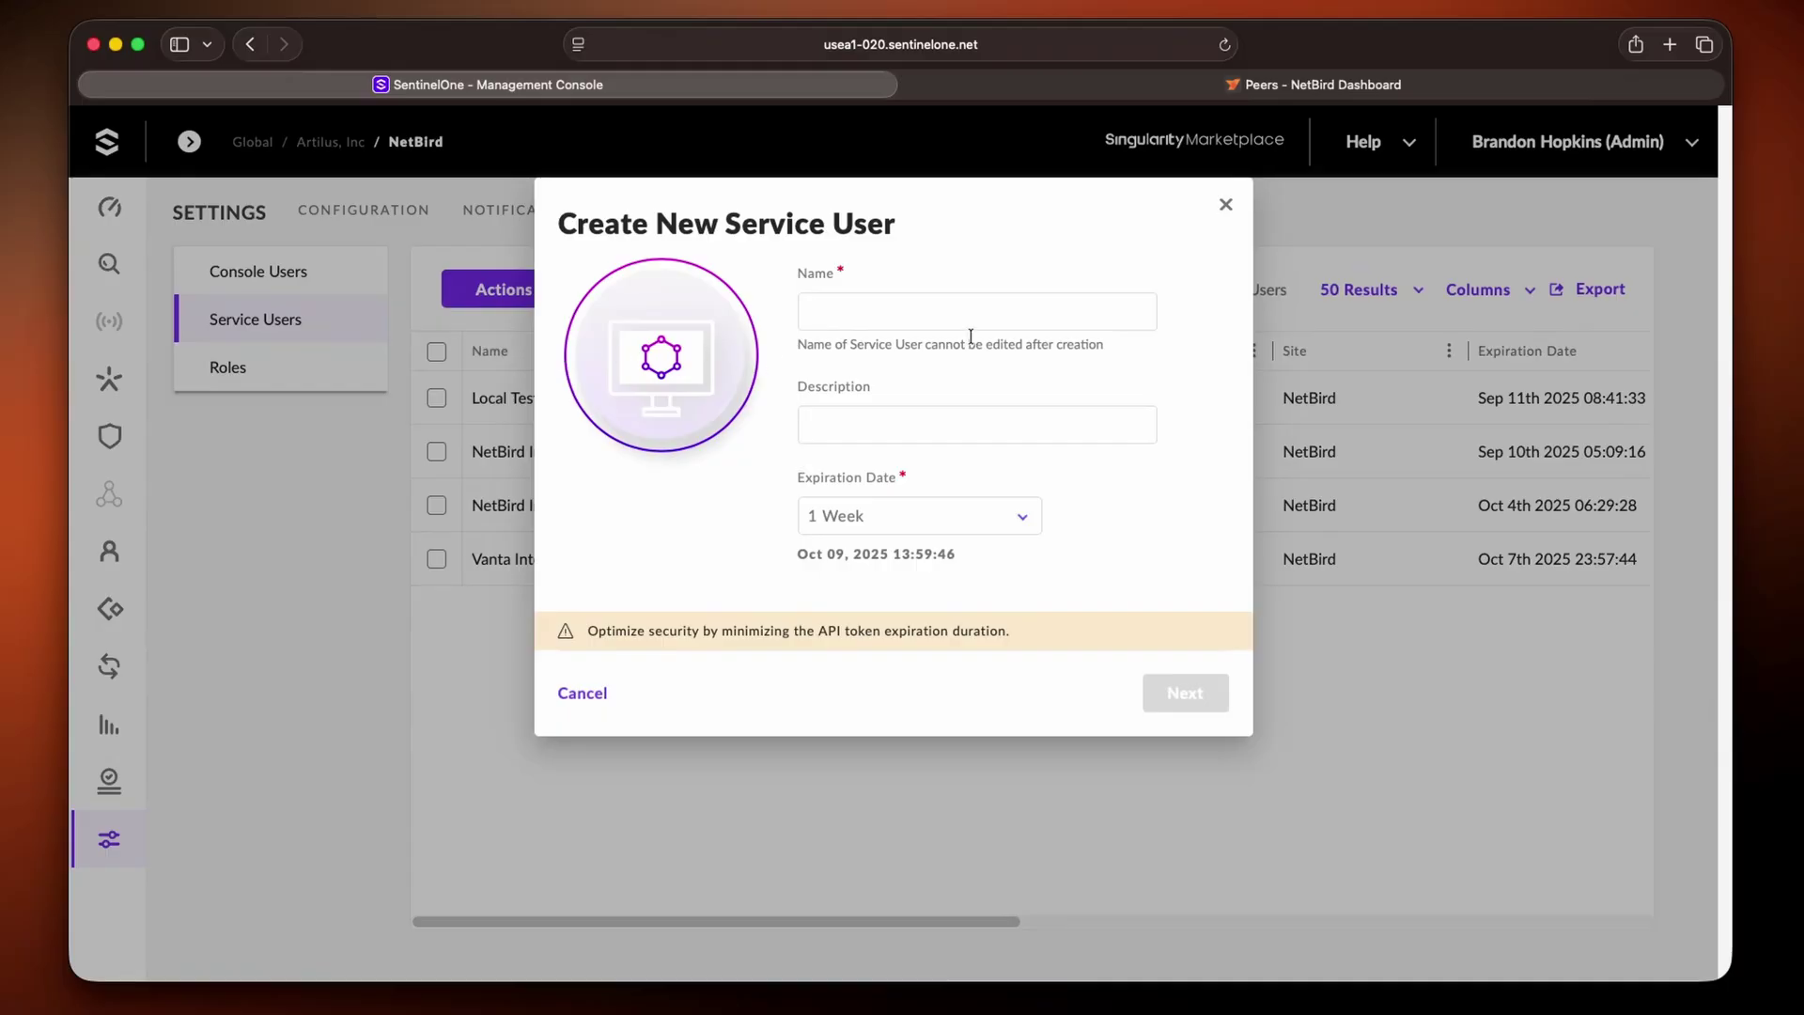
pyautogui.click(877, 314)
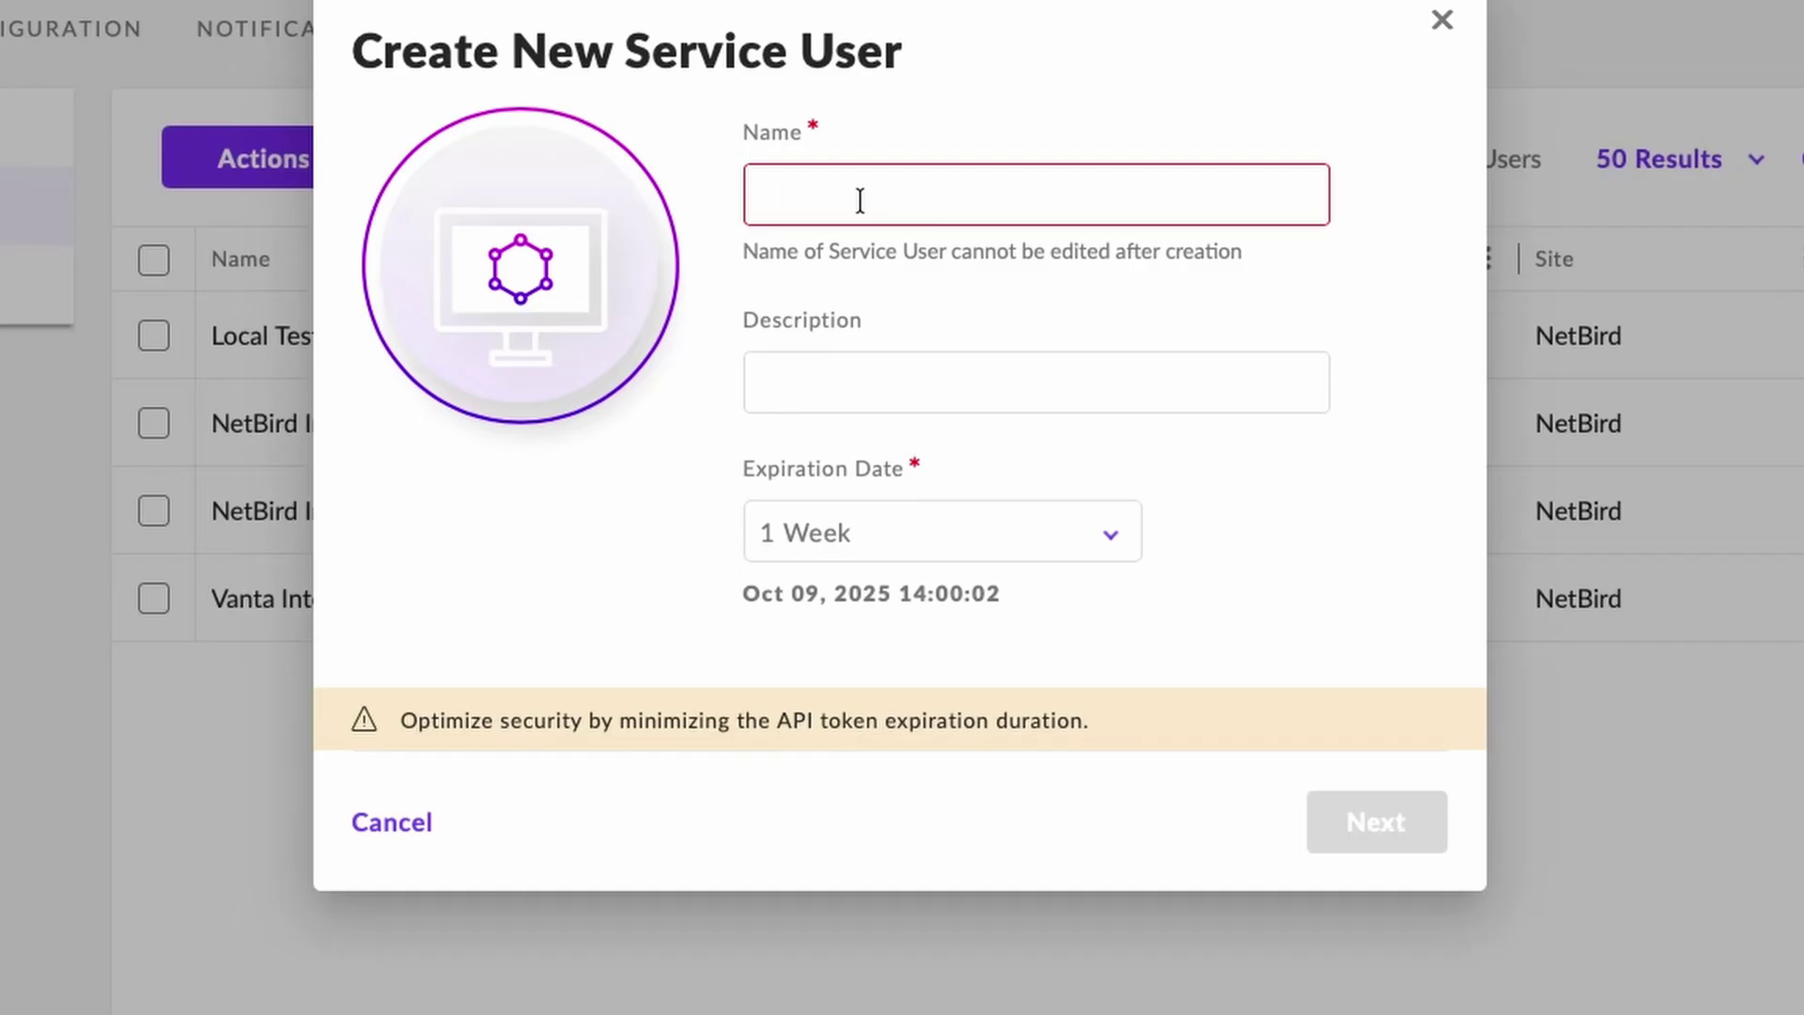
pyautogui.write('NetBird Integration')
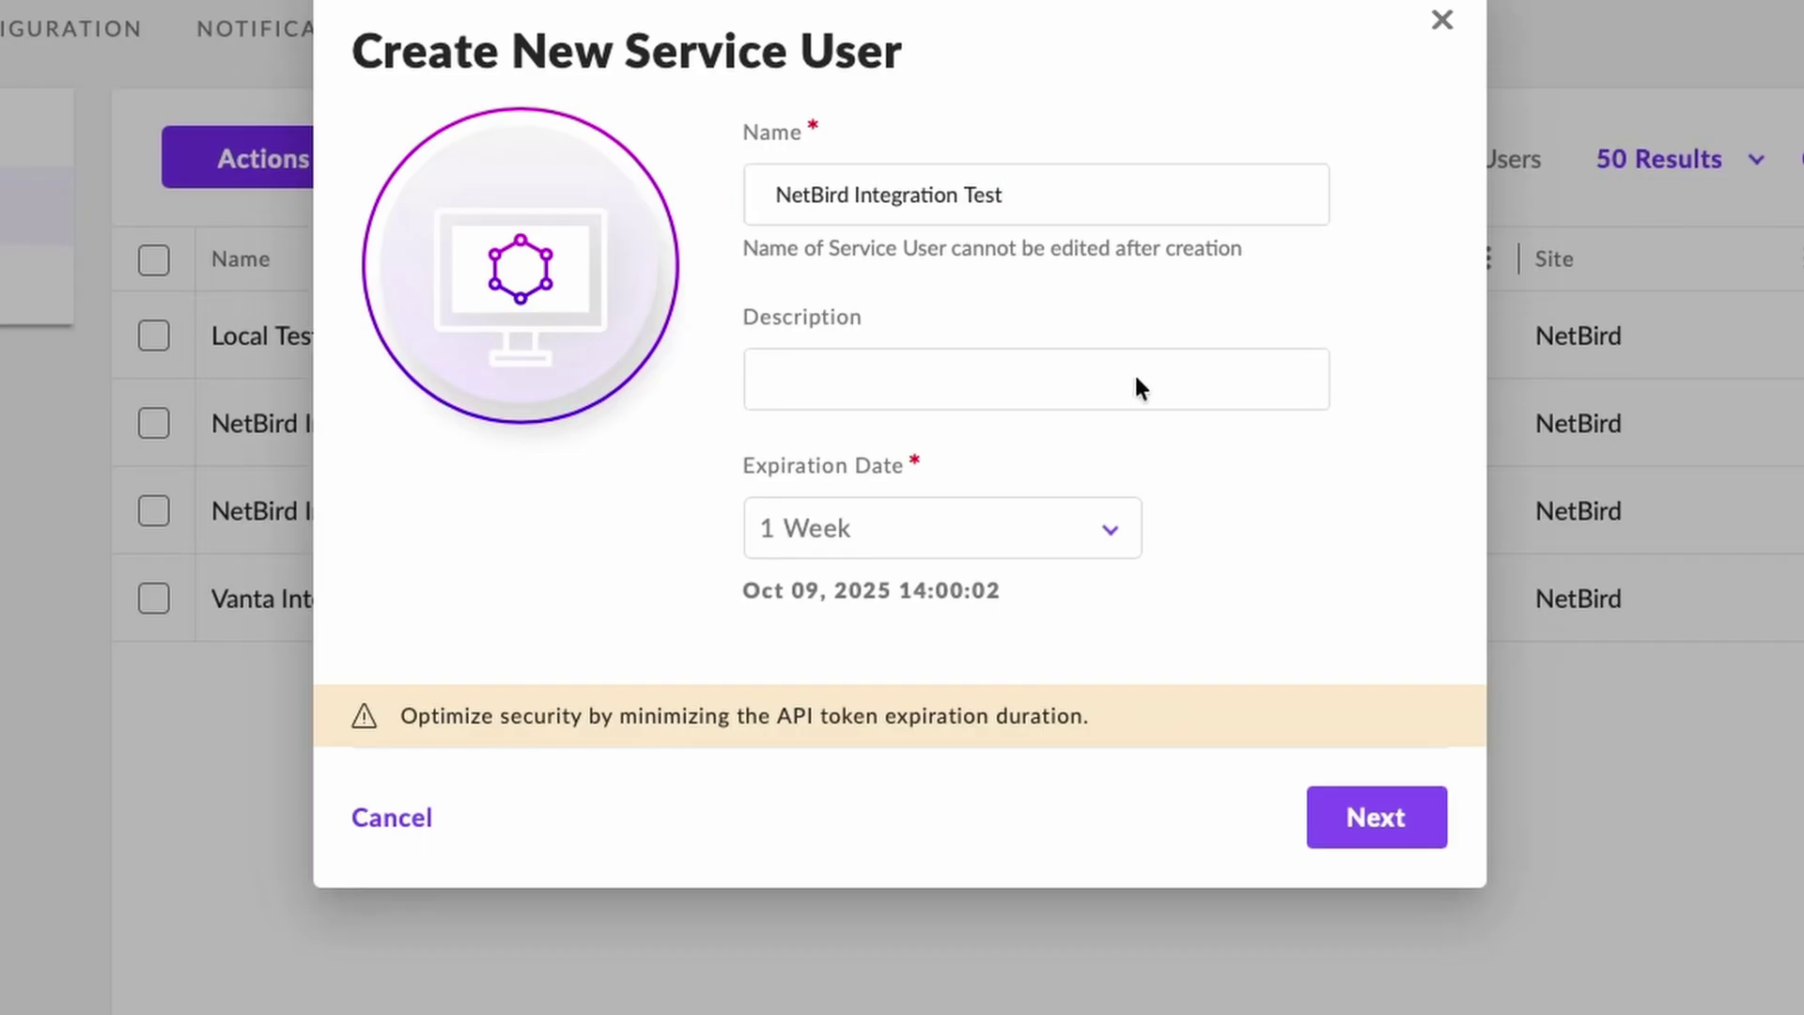
pyautogui.click(1059, 374)
pyautogui.press('super+v')
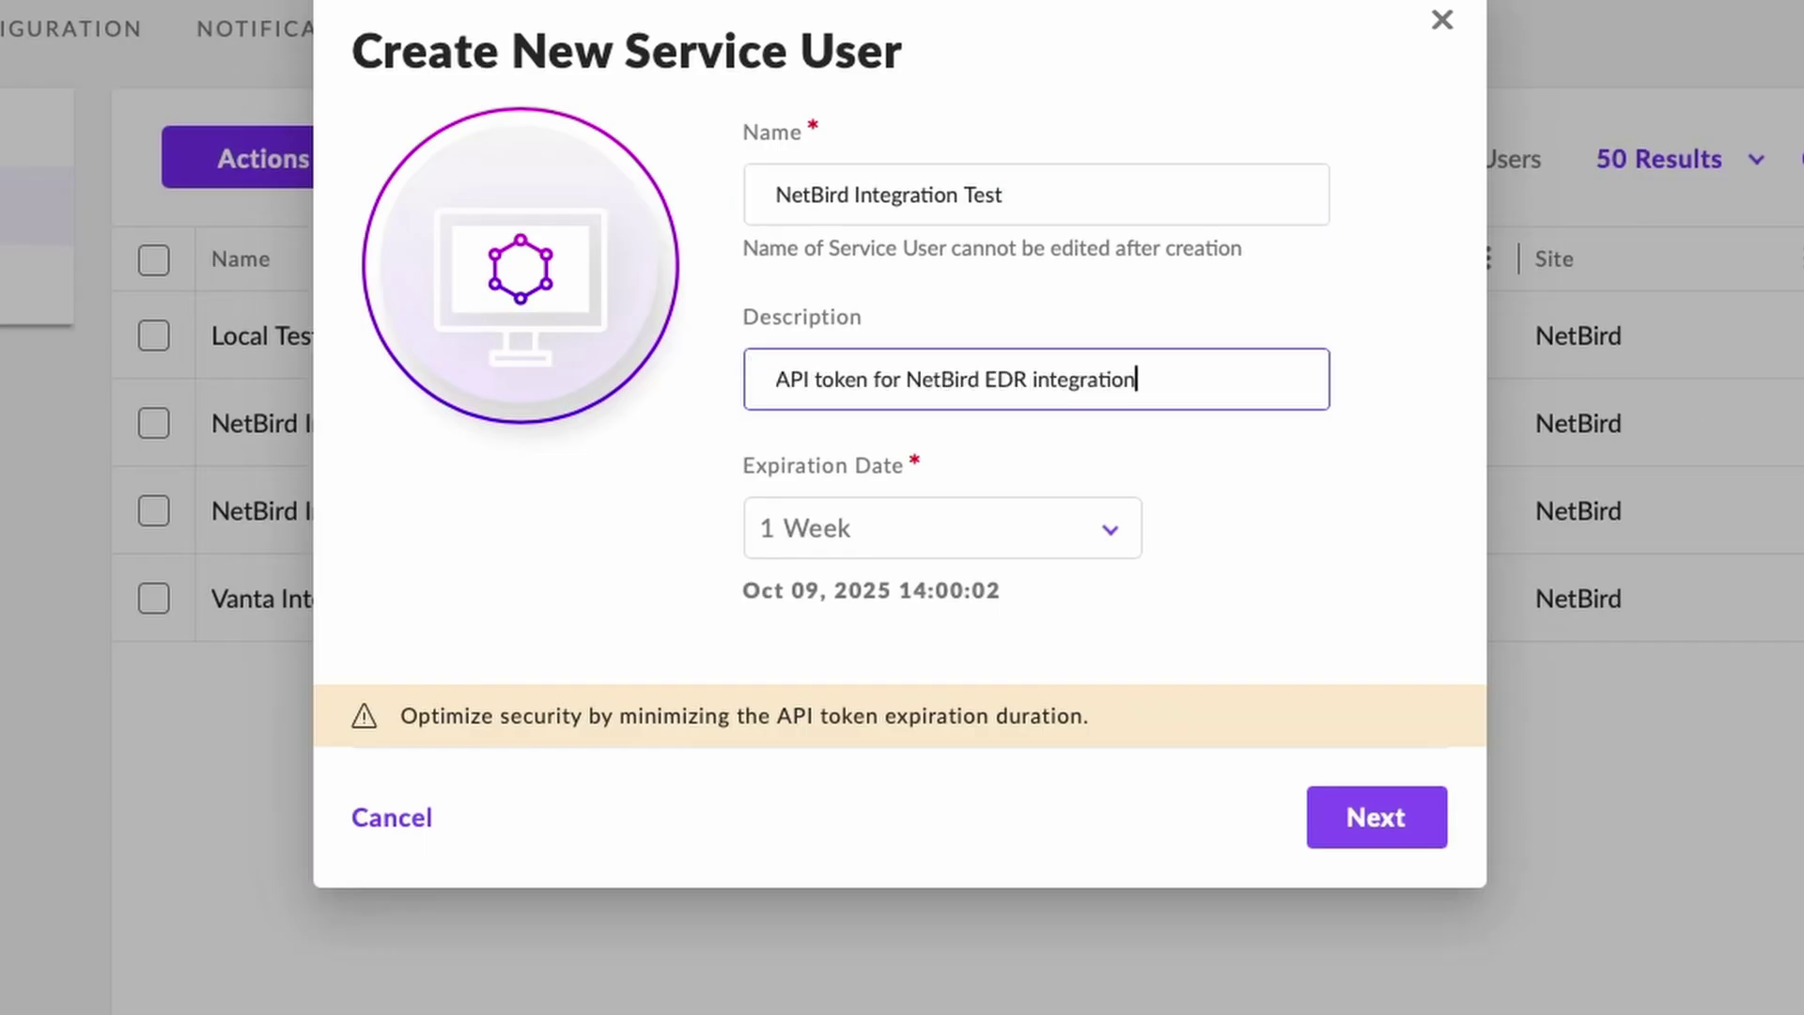
# Step: Set the token expiration to 1 Month instead of 3 Months and proceed to scope selection
pyautogui.click(886, 540)
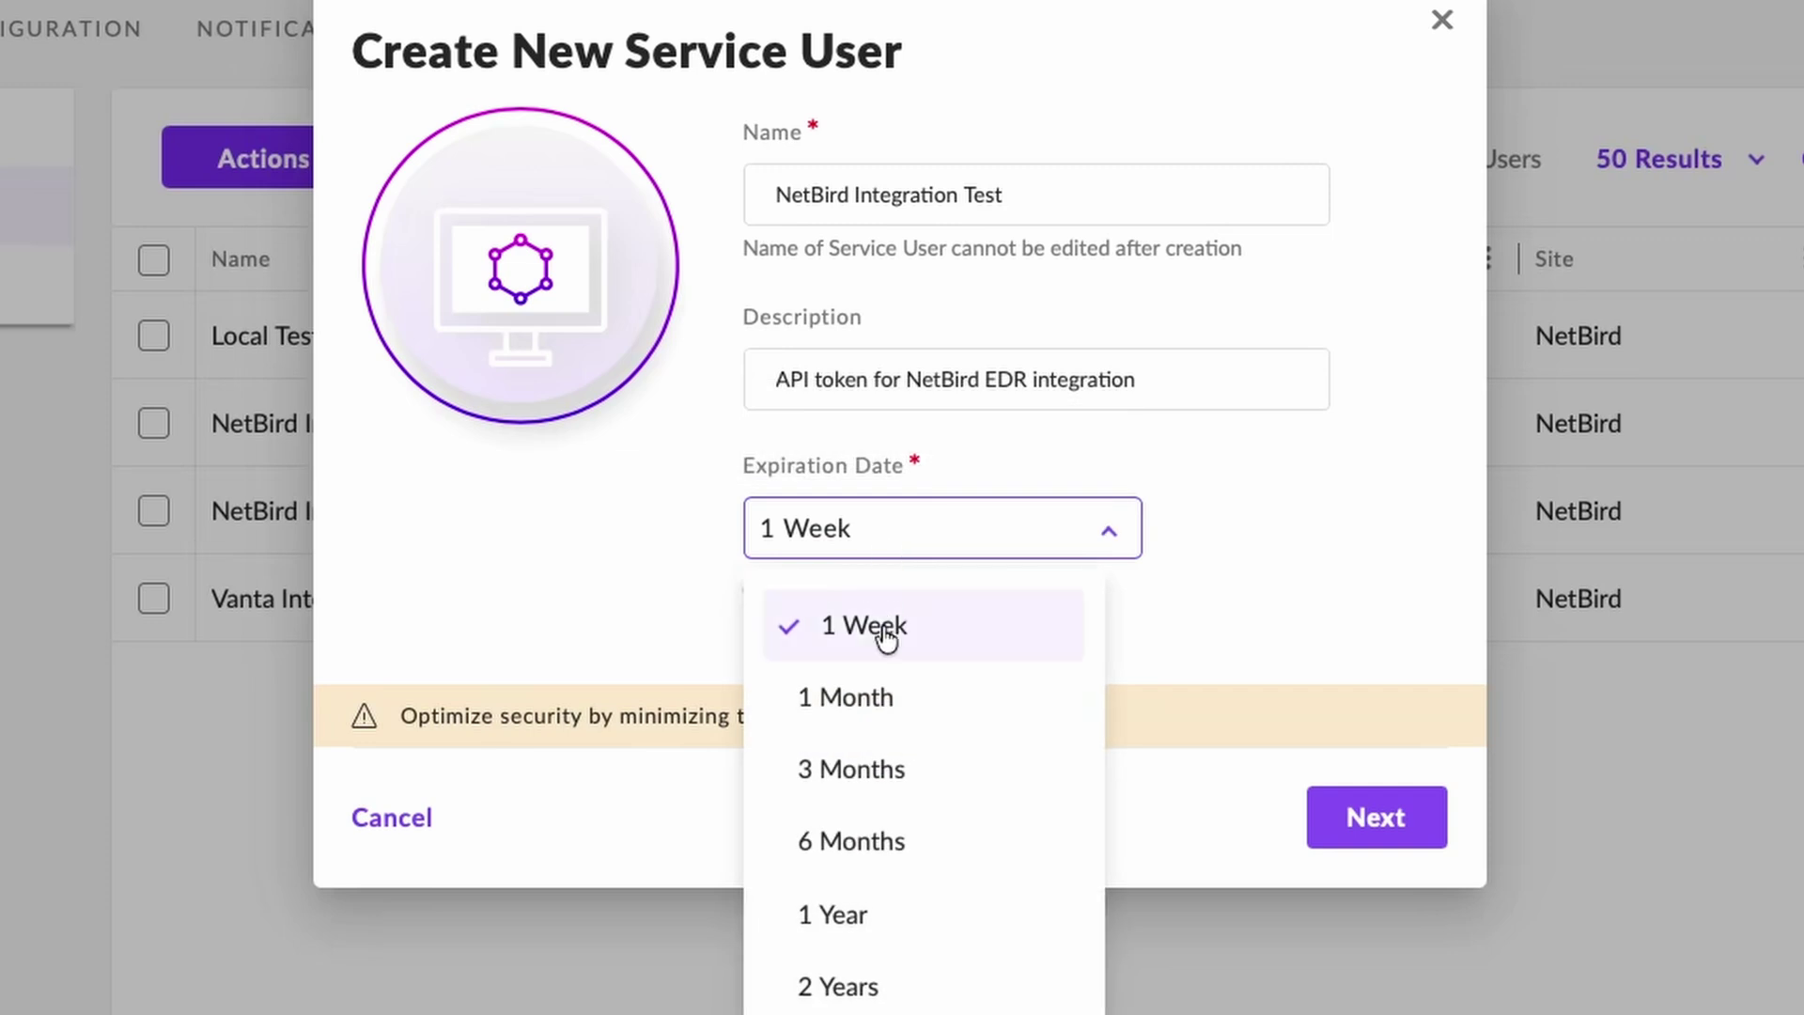
pyautogui.click(886, 771)
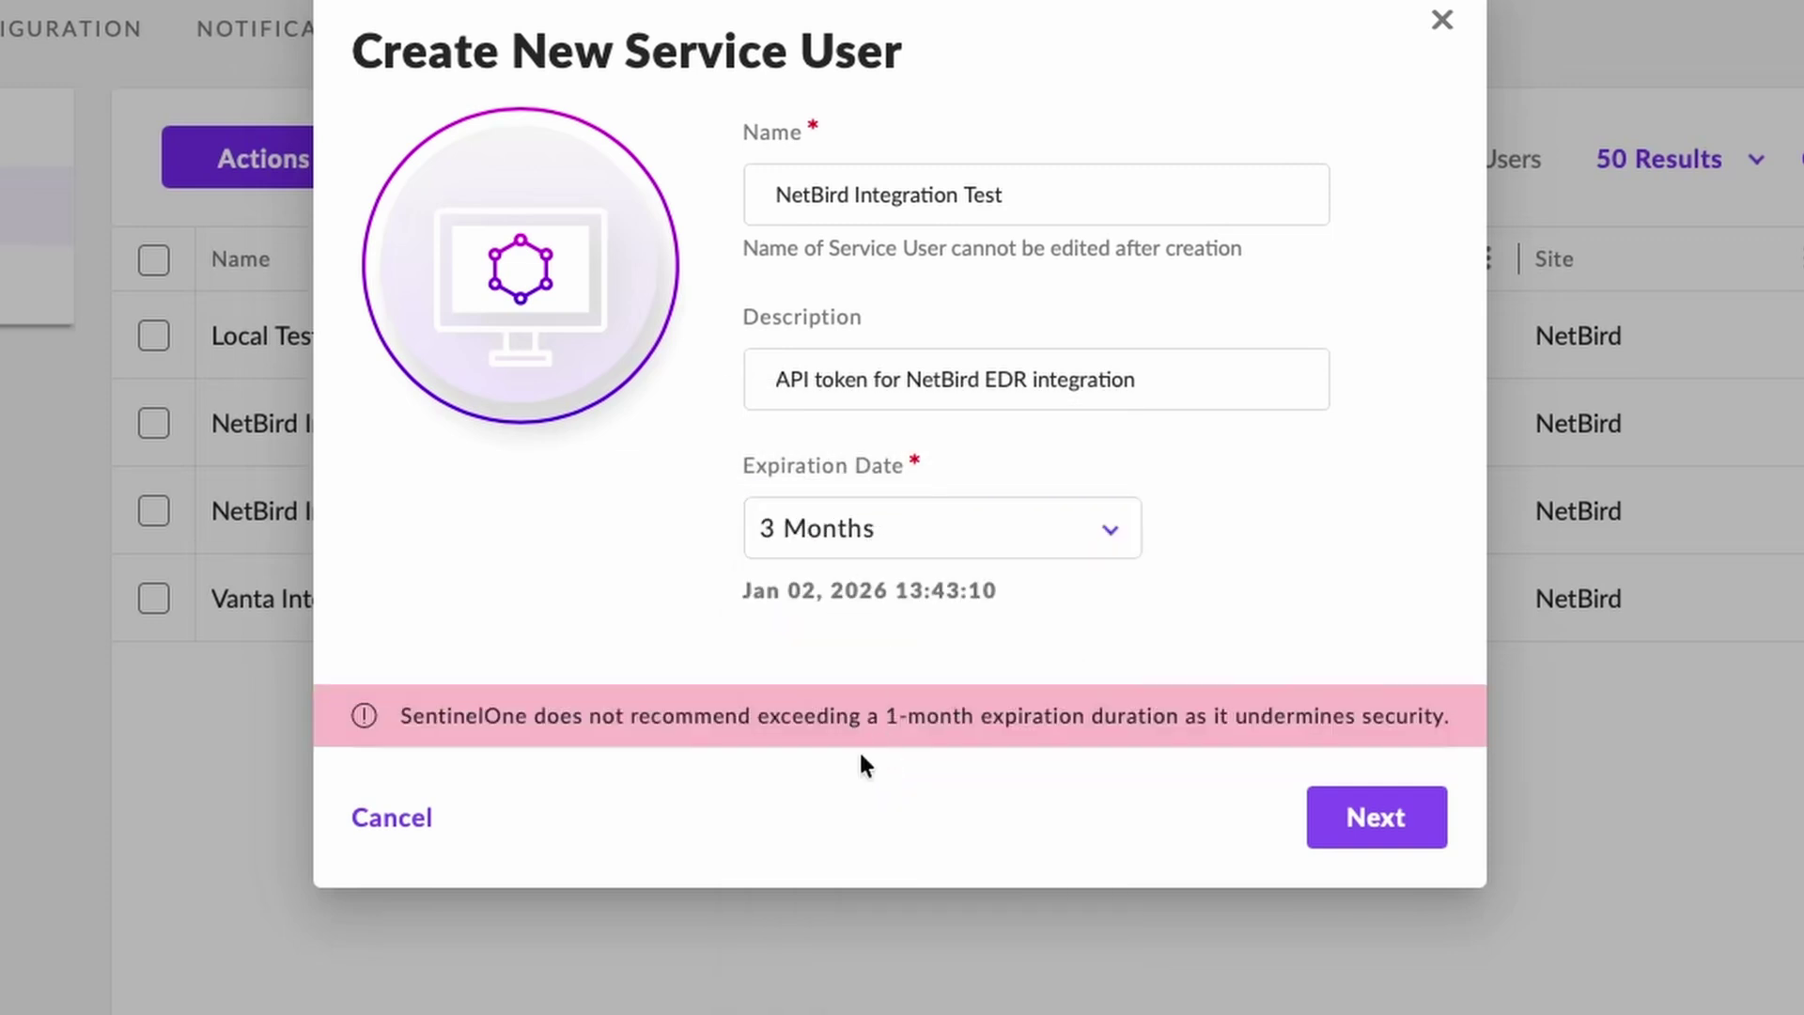
pyautogui.click(995, 549)
pyautogui.click(907, 700)
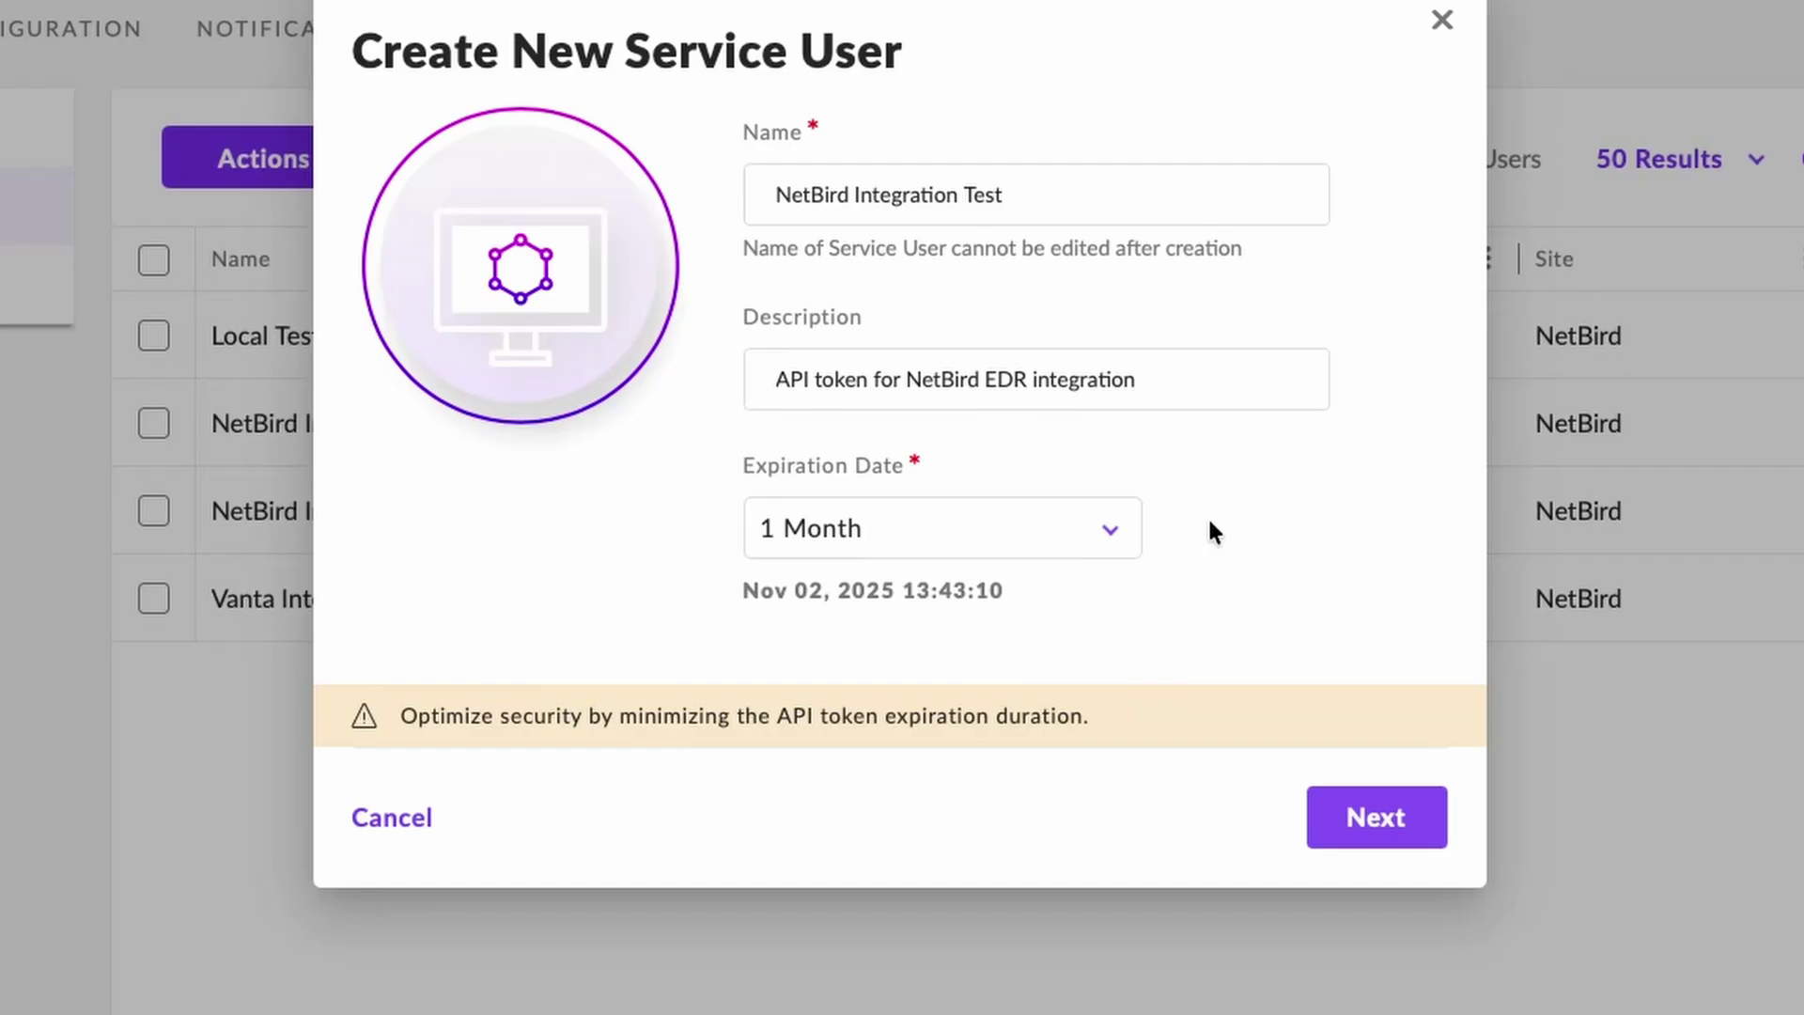
pyautogui.click(1380, 817)
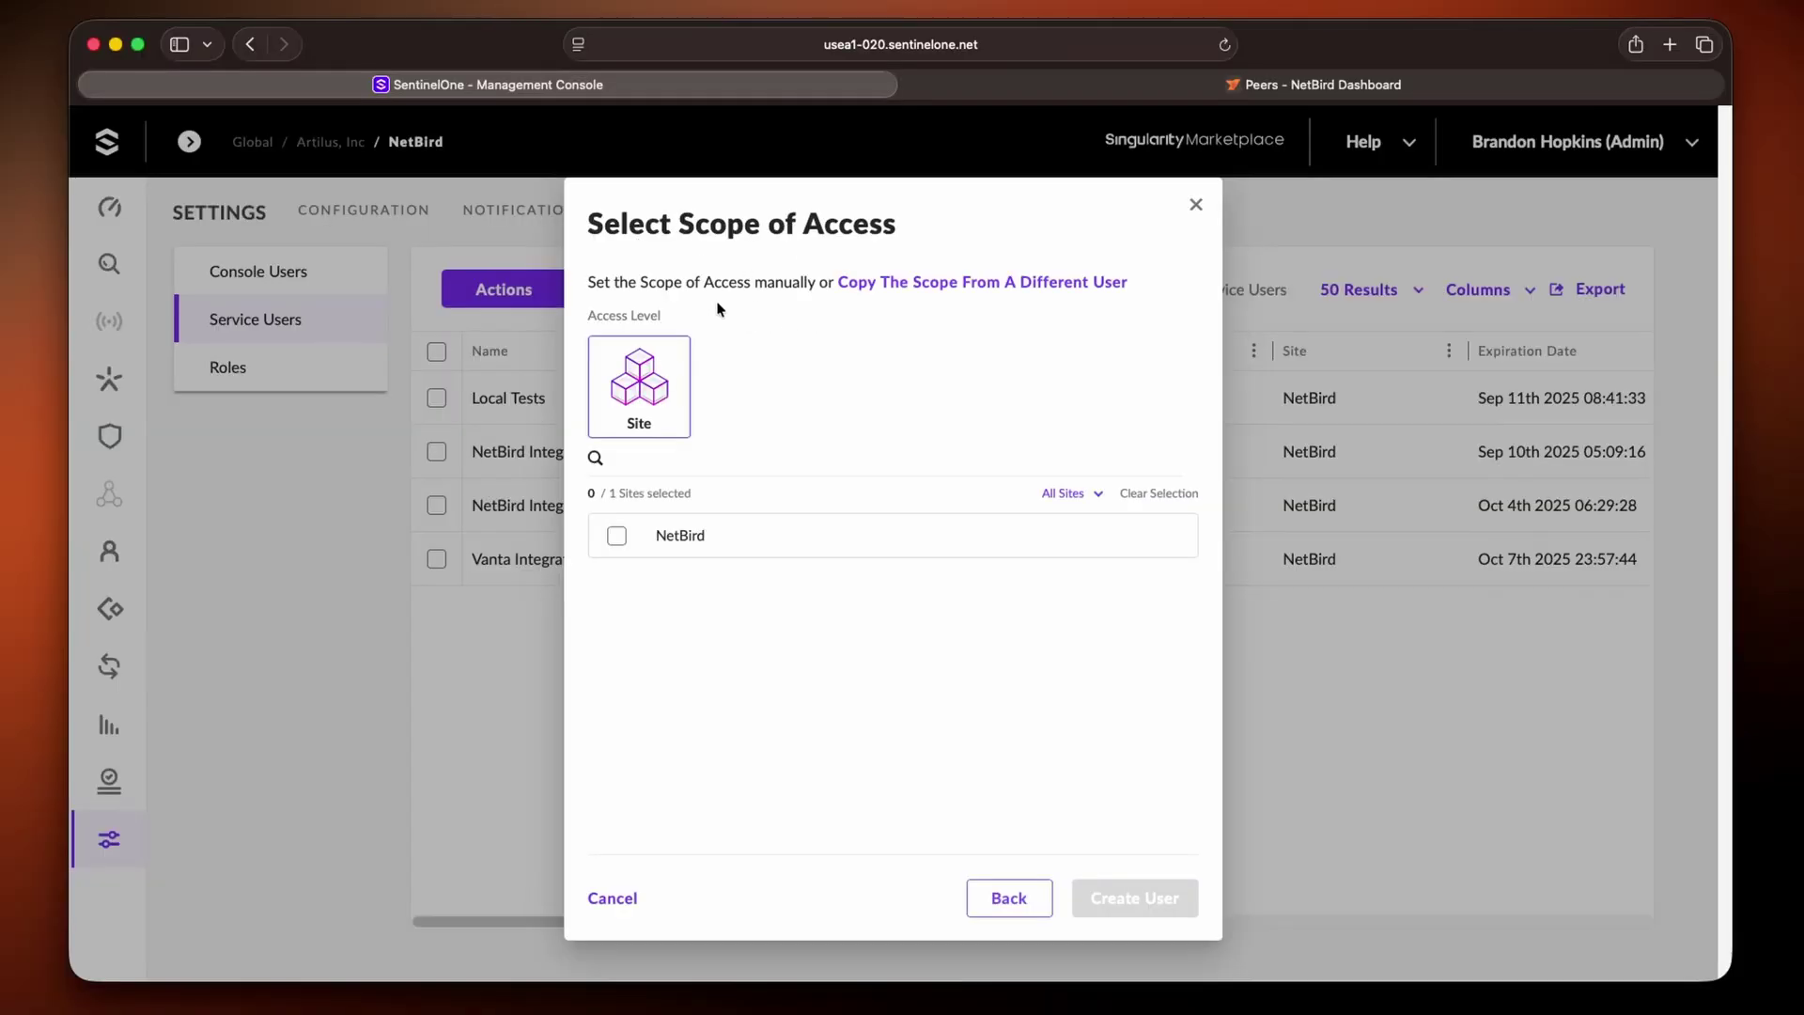
# Step: Grant NetBird-site access, create the user with the two-factor code, and select its API token
pyautogui.click(611, 539)
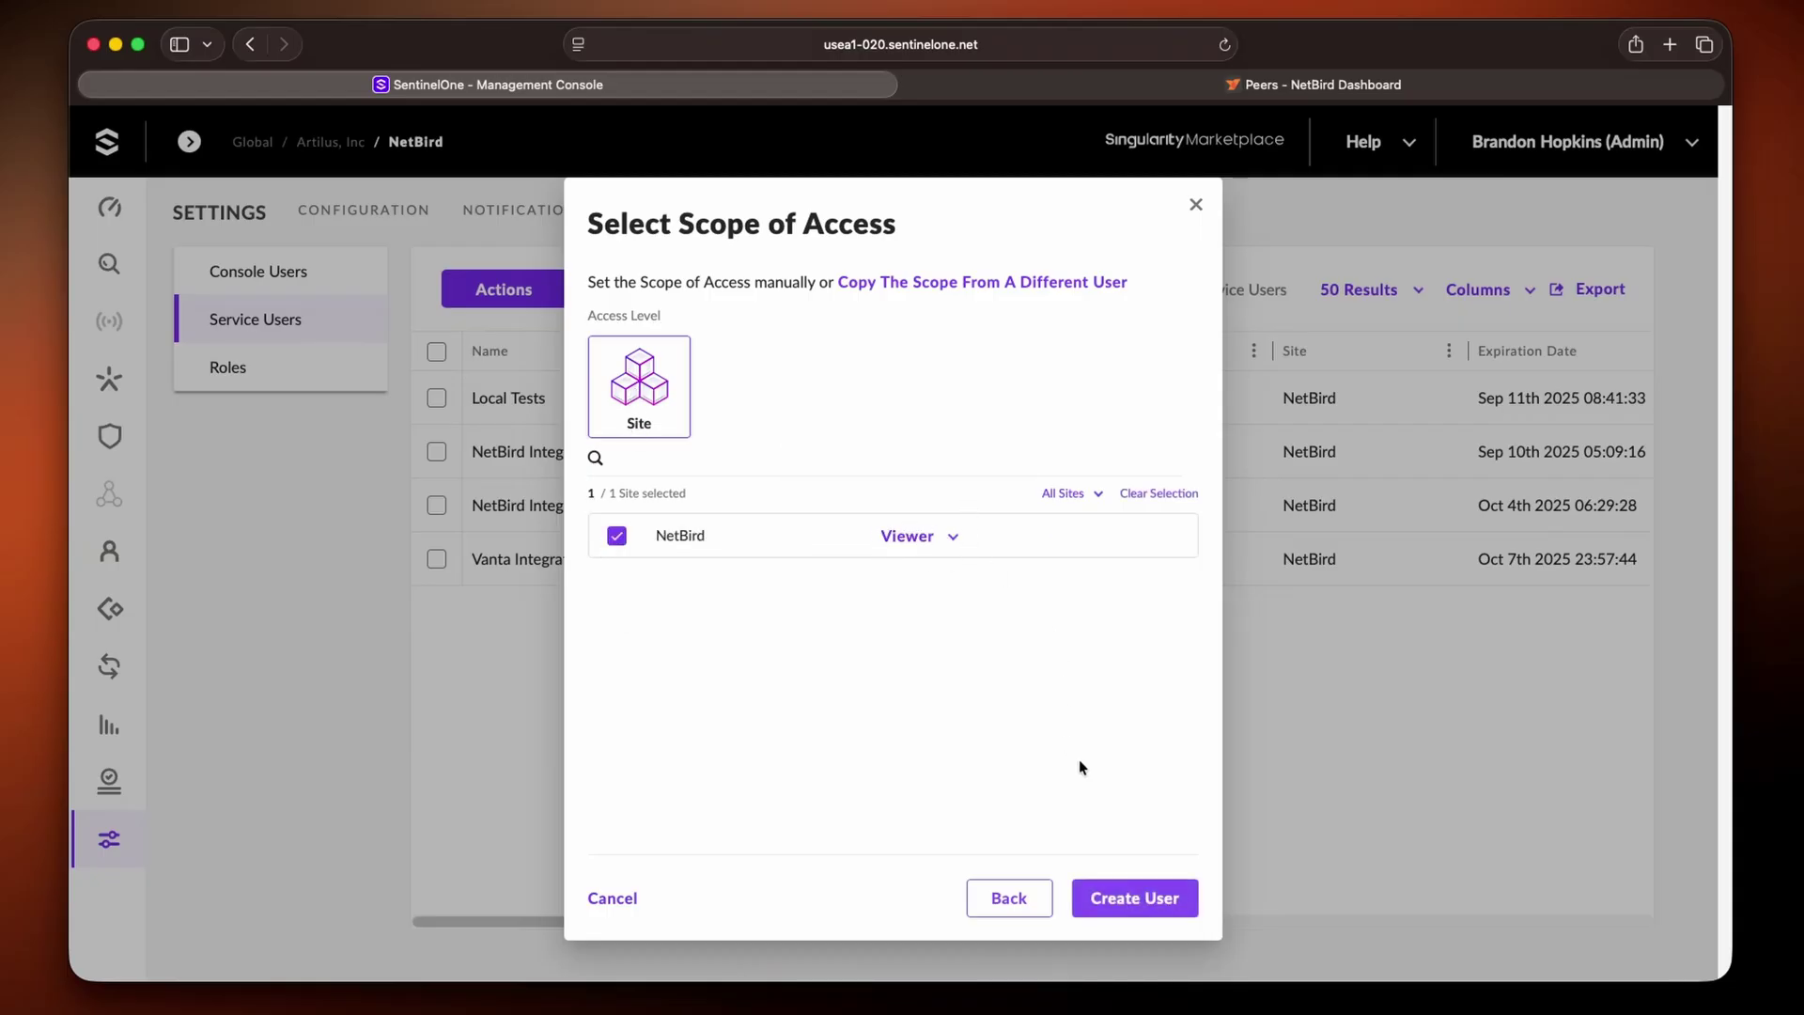
pyautogui.click(1155, 900)
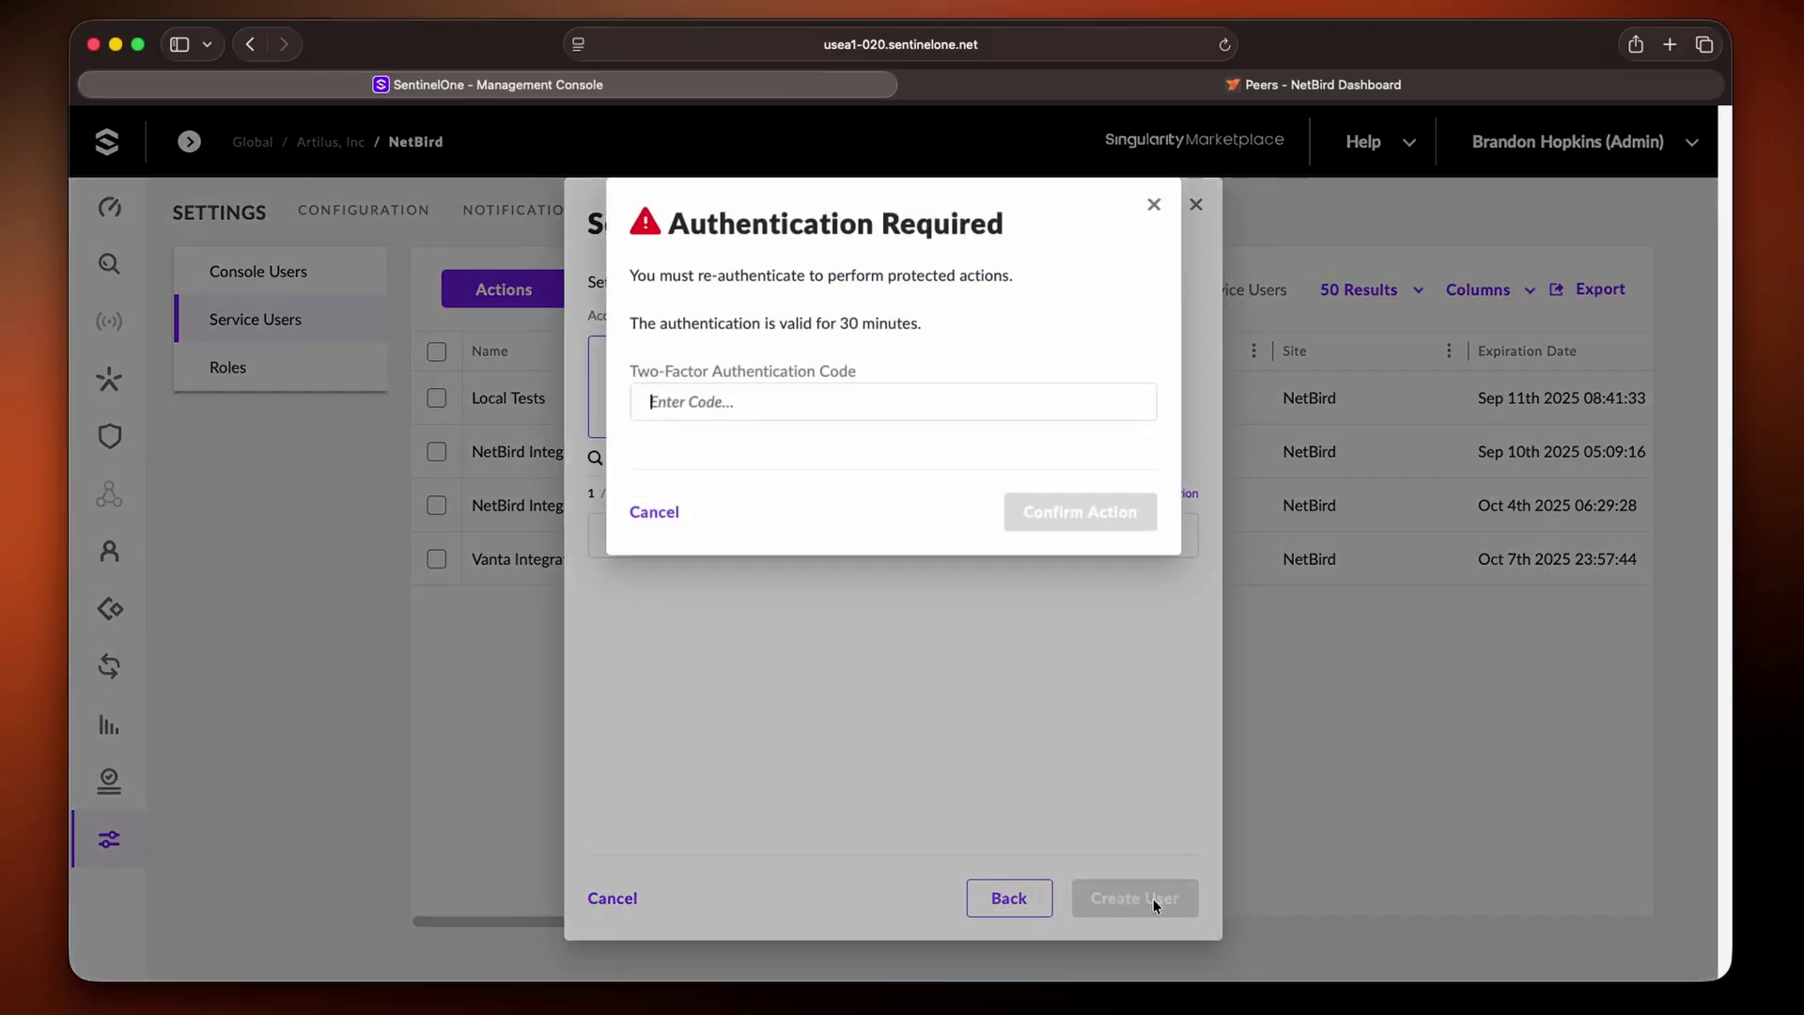
pyautogui.press('Return')
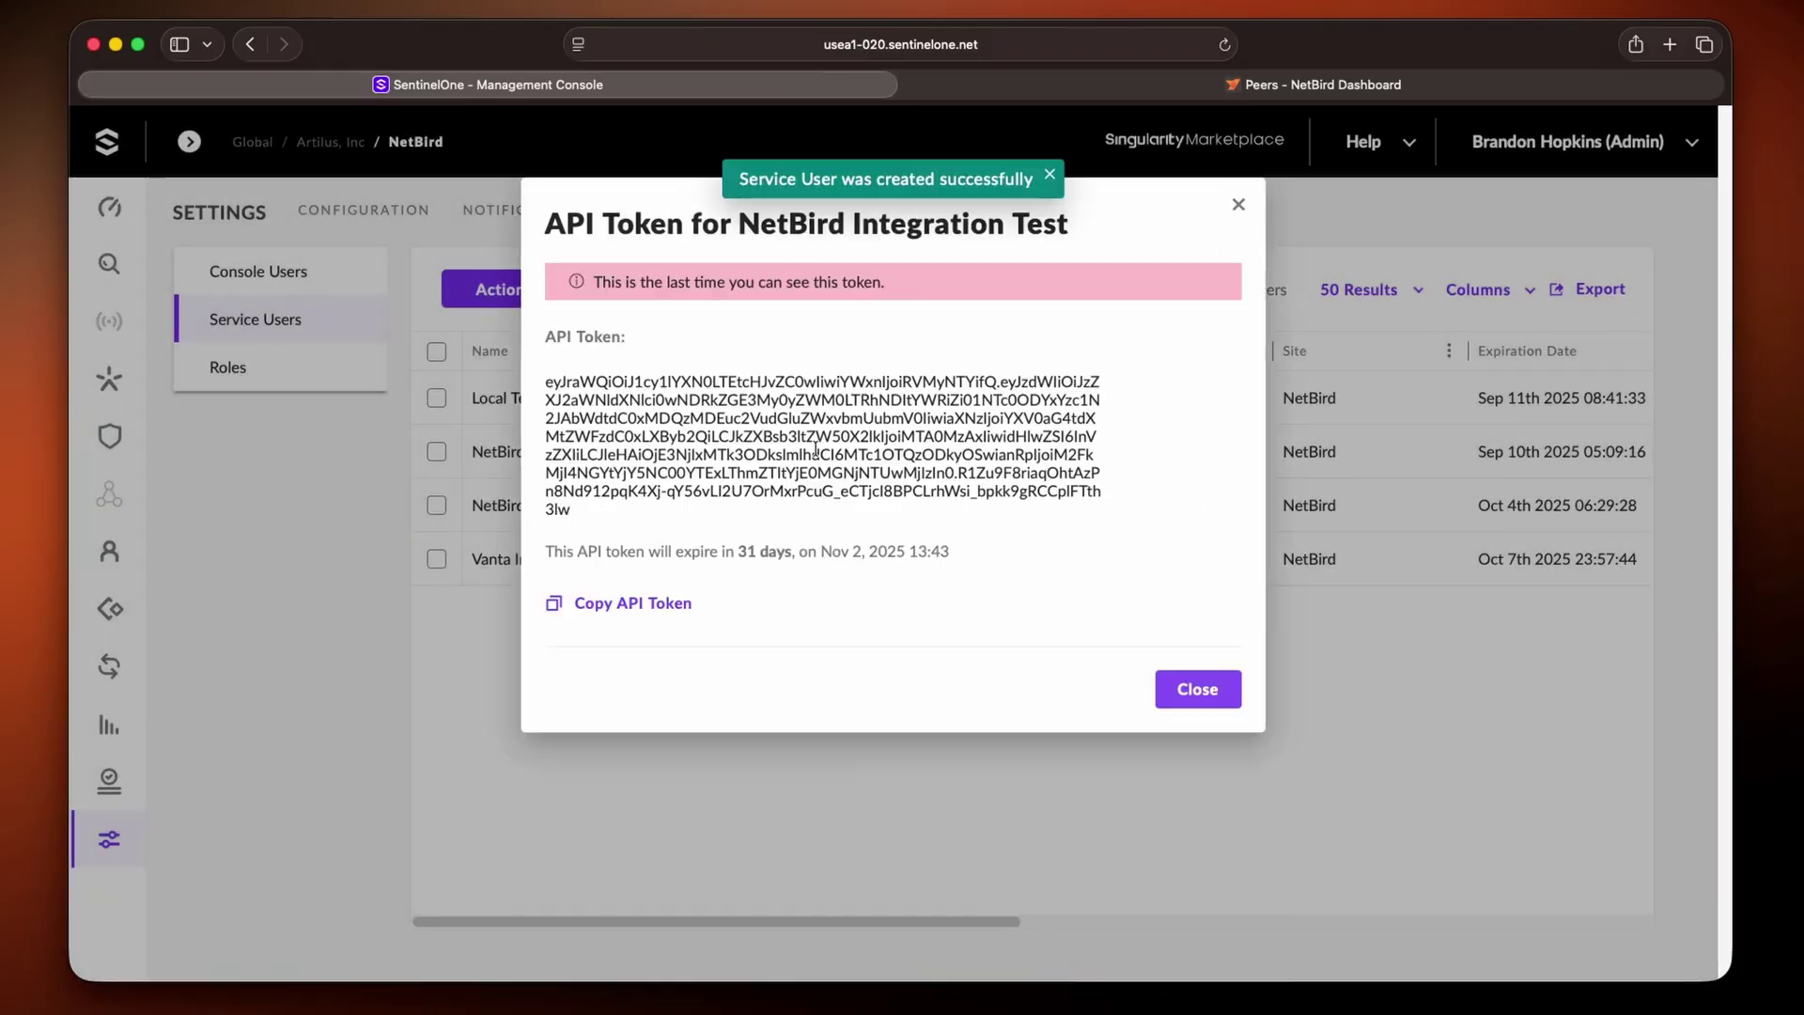
pyautogui.moveTo(731, 509); pyautogui.dragTo(532, 381)
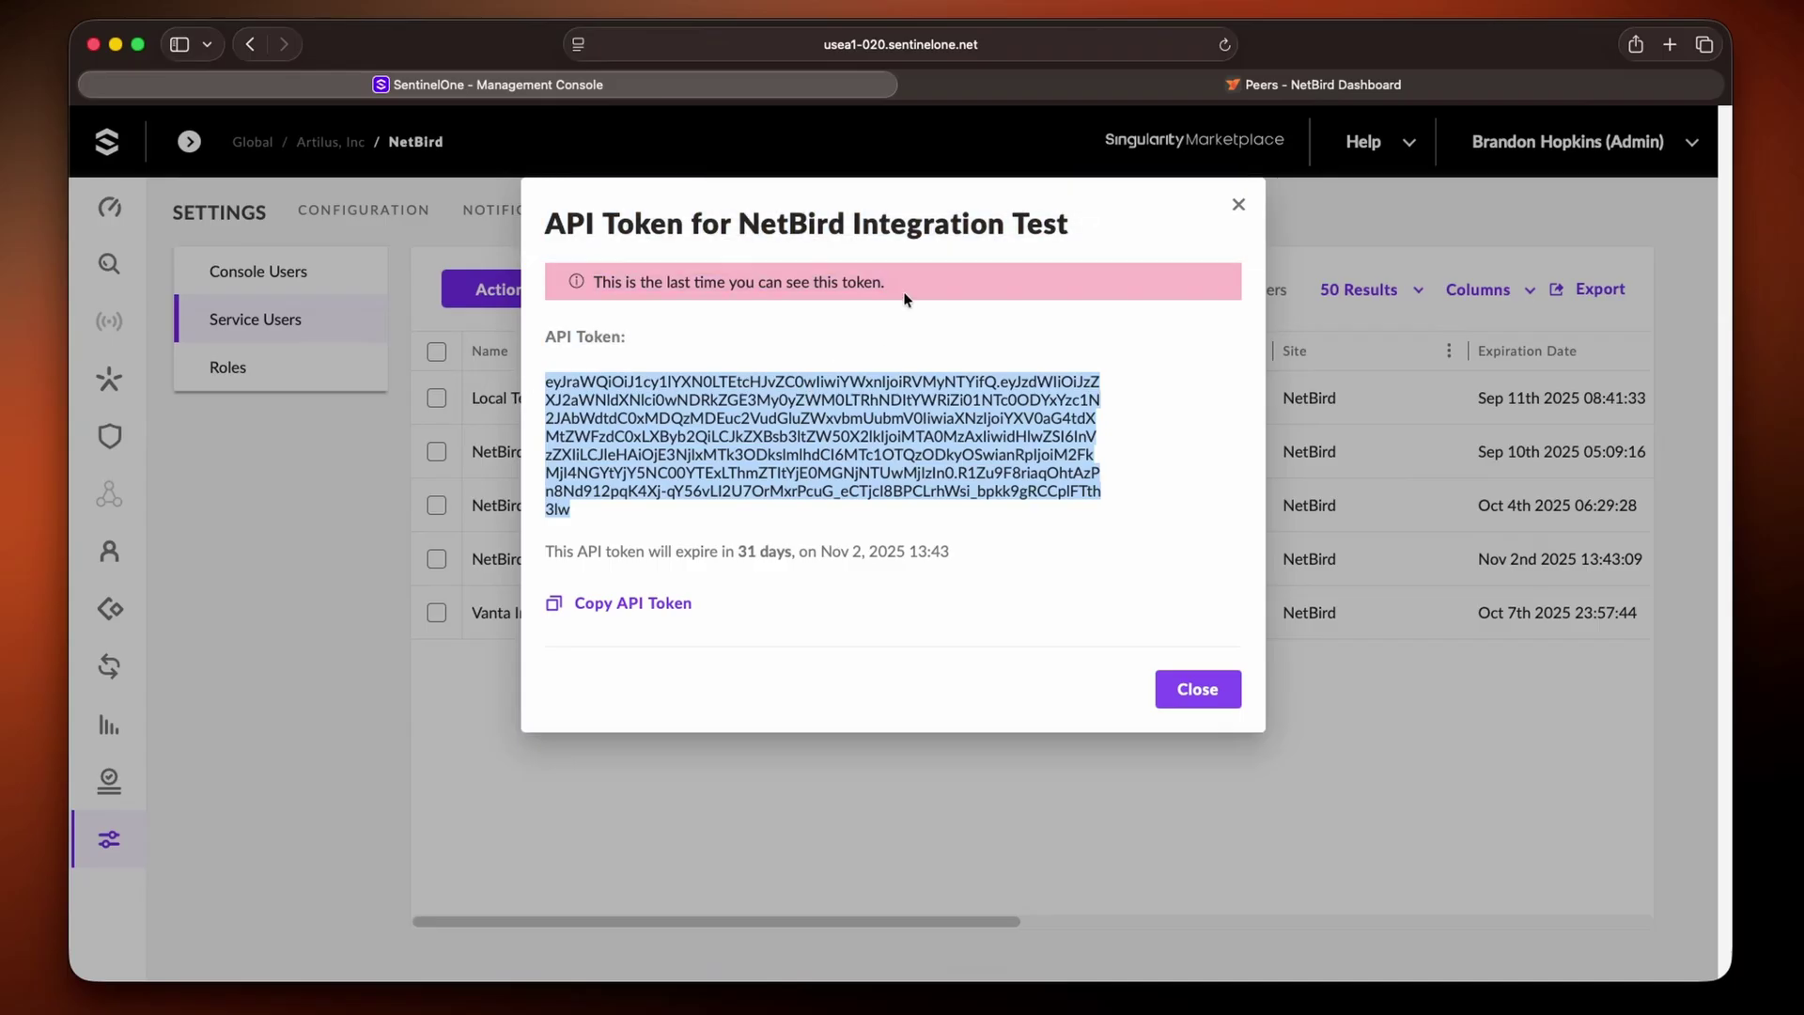
# Step: In NetBird's Integrations, MDM & EDR section, switch on the SentinelOne toggle
pyautogui.click(1205, 78)
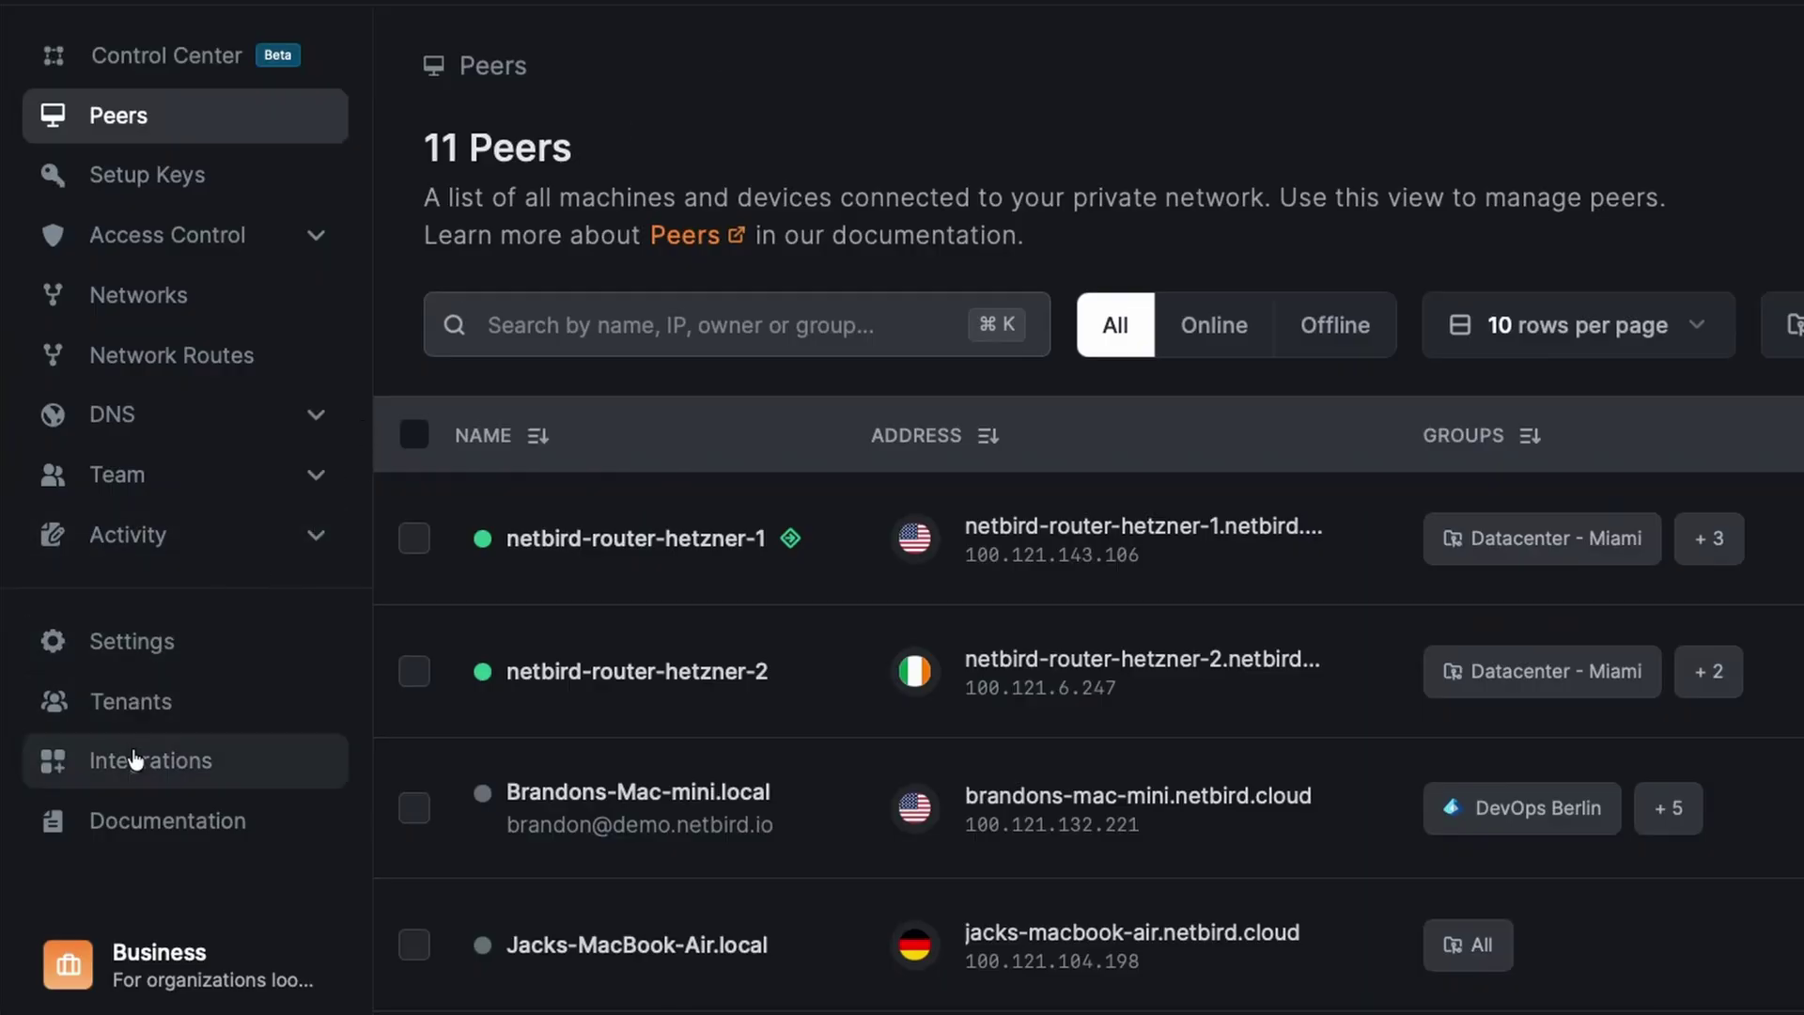
pyautogui.click(146, 749)
pyautogui.click(608, 268)
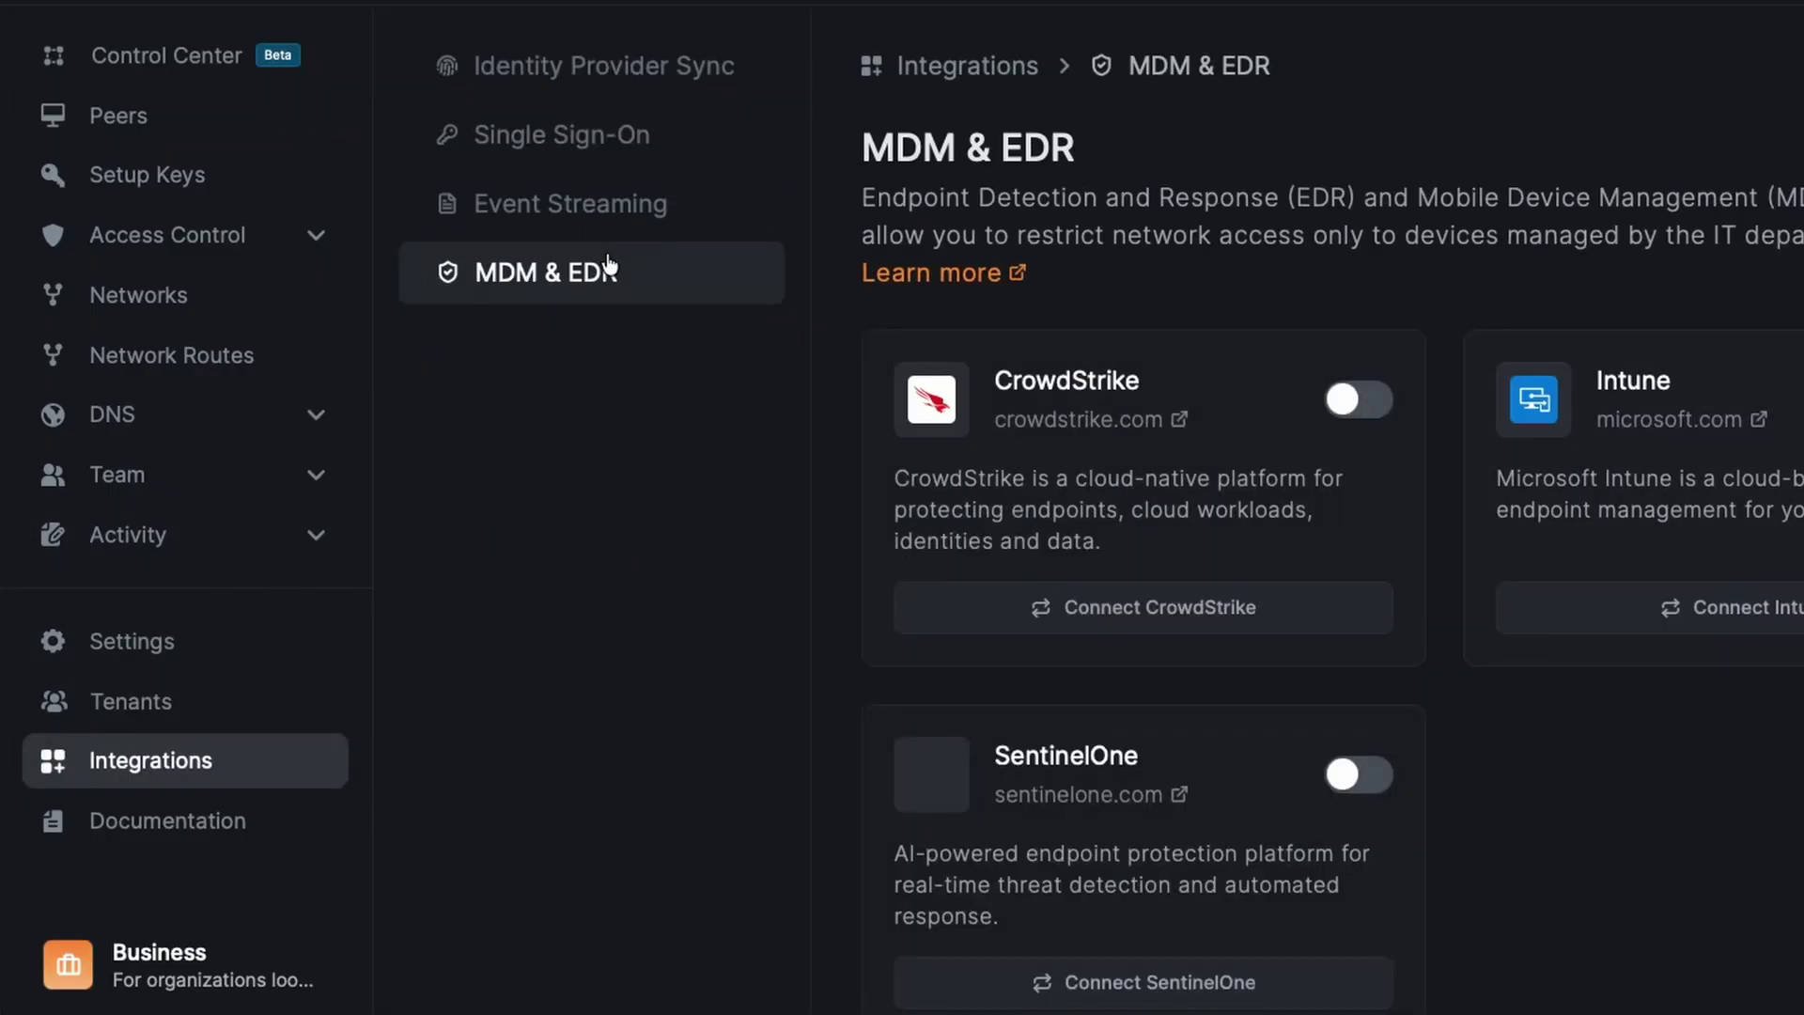
pyautogui.scroll(-1, 1252, 627)
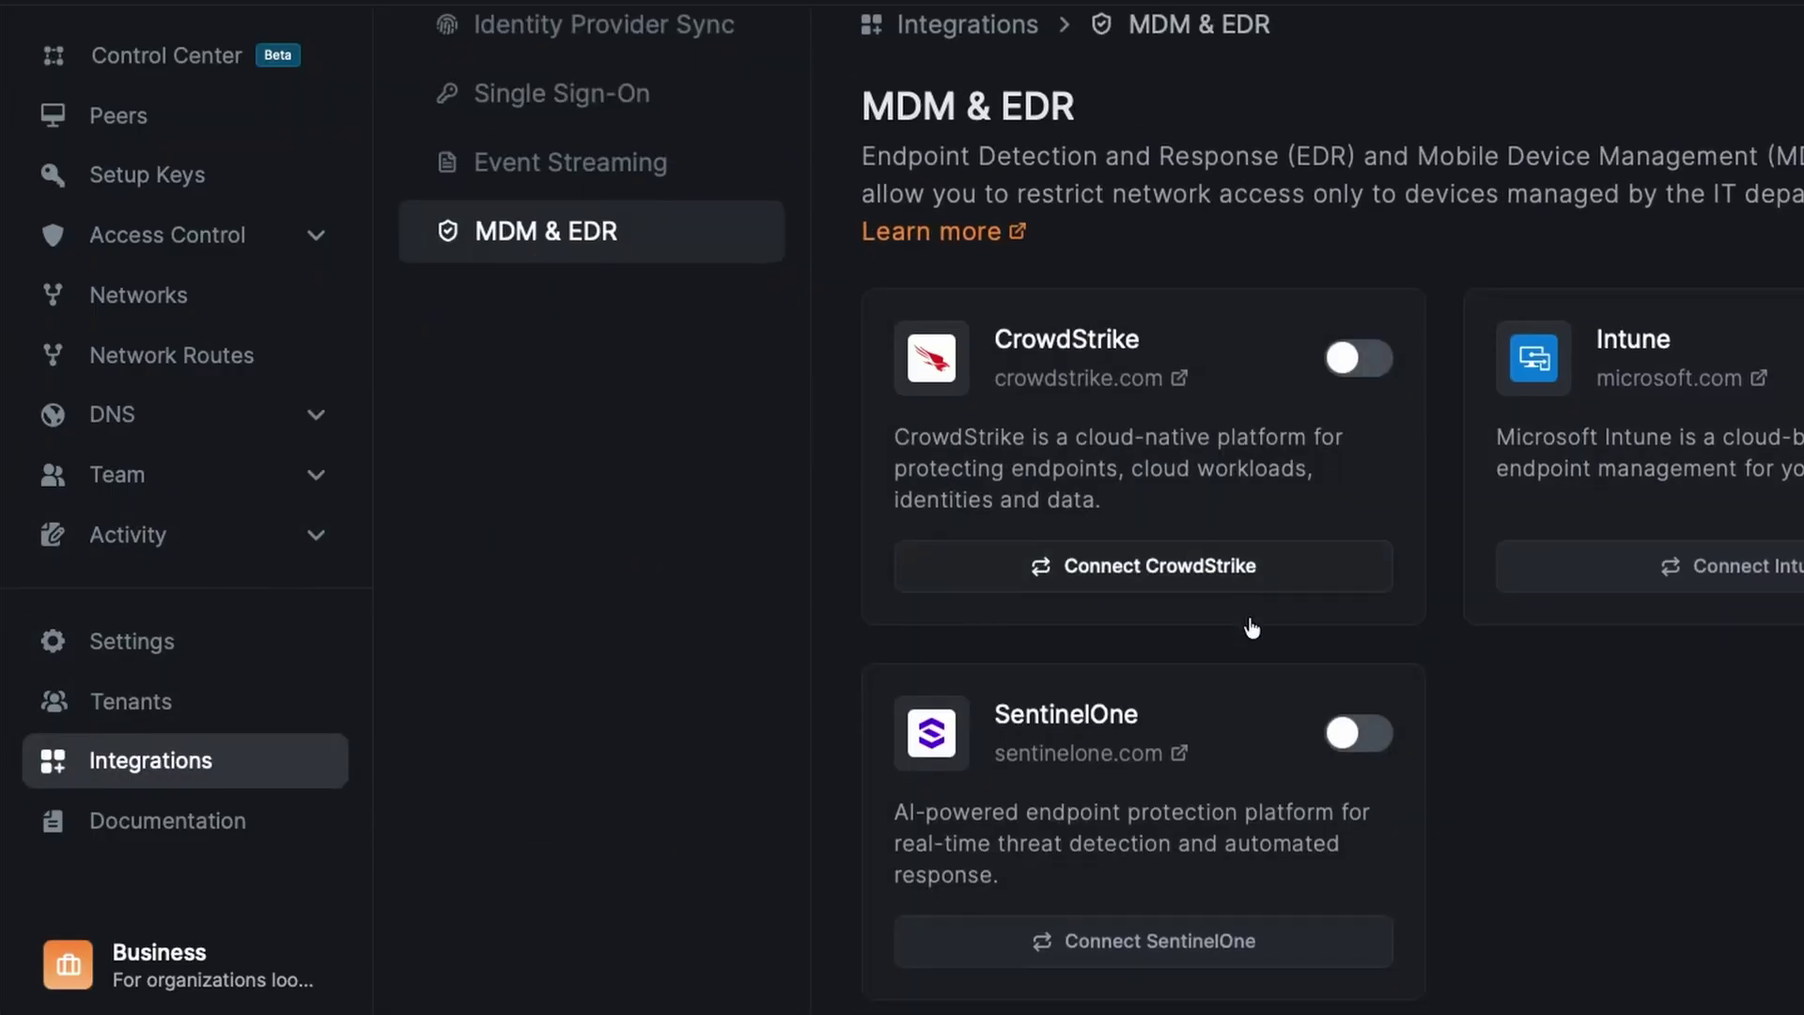
pyautogui.click(1359, 734)
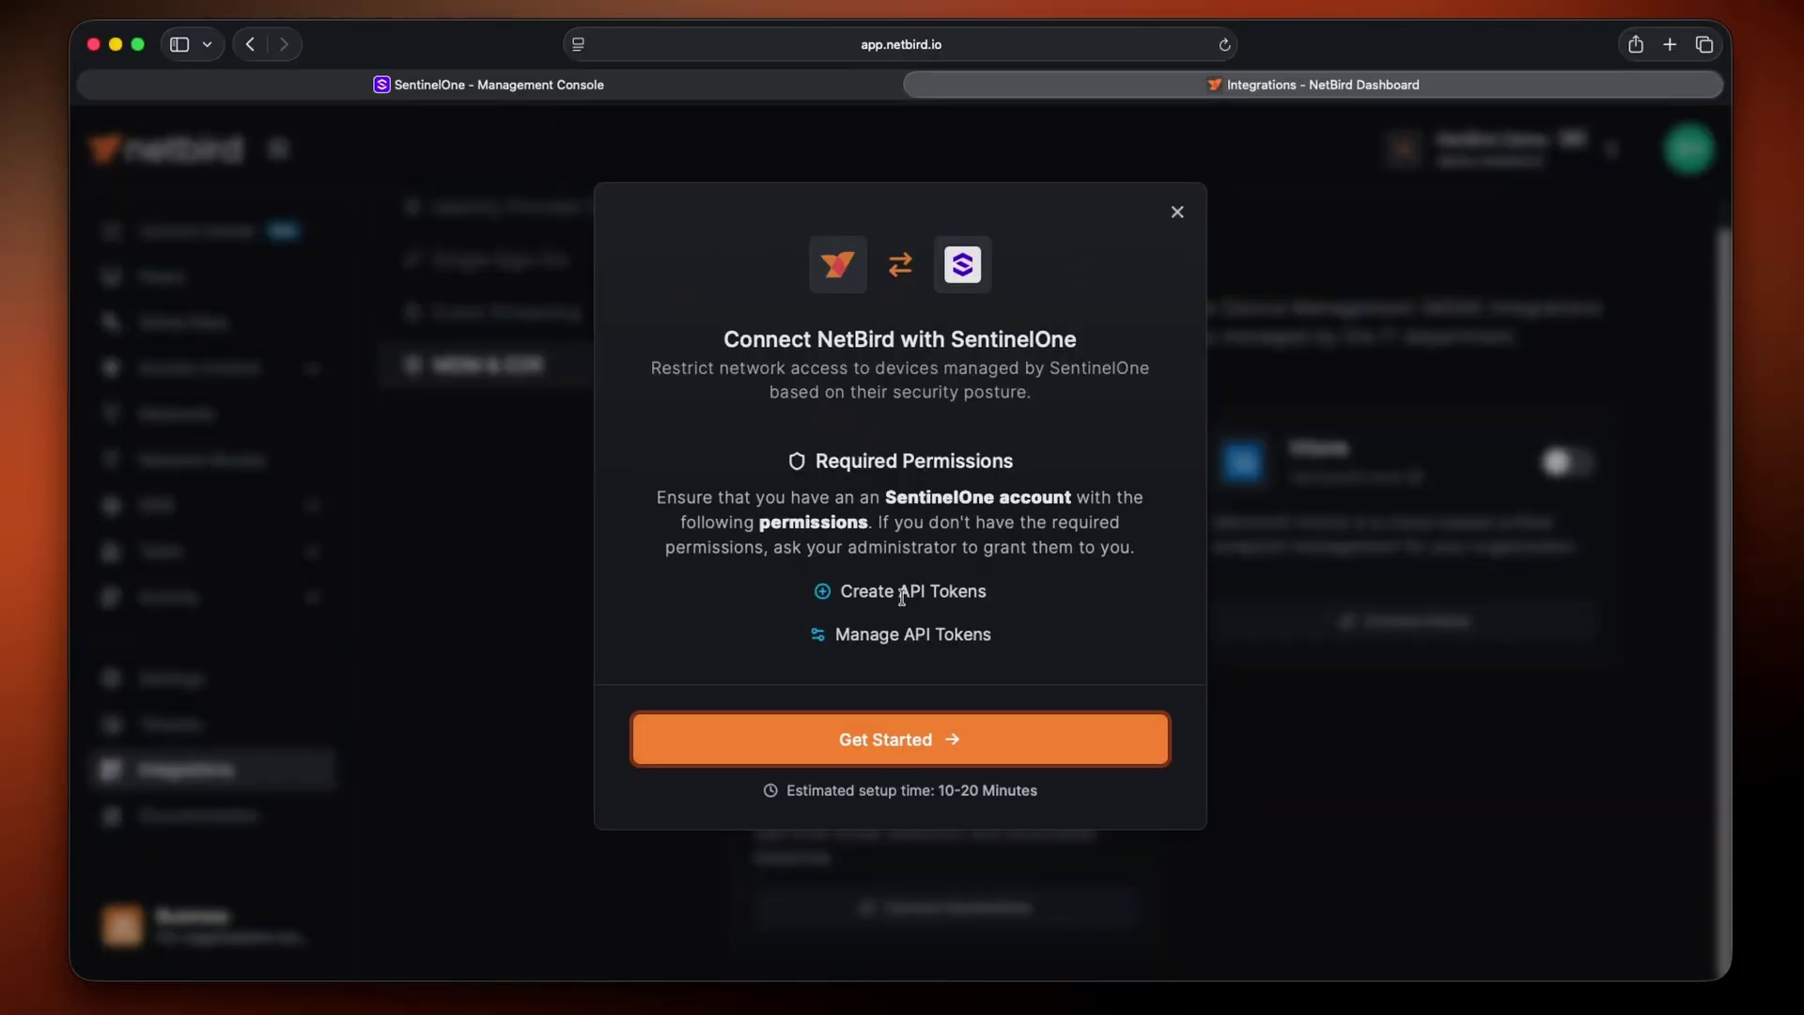
pyautogui.click(905, 738)
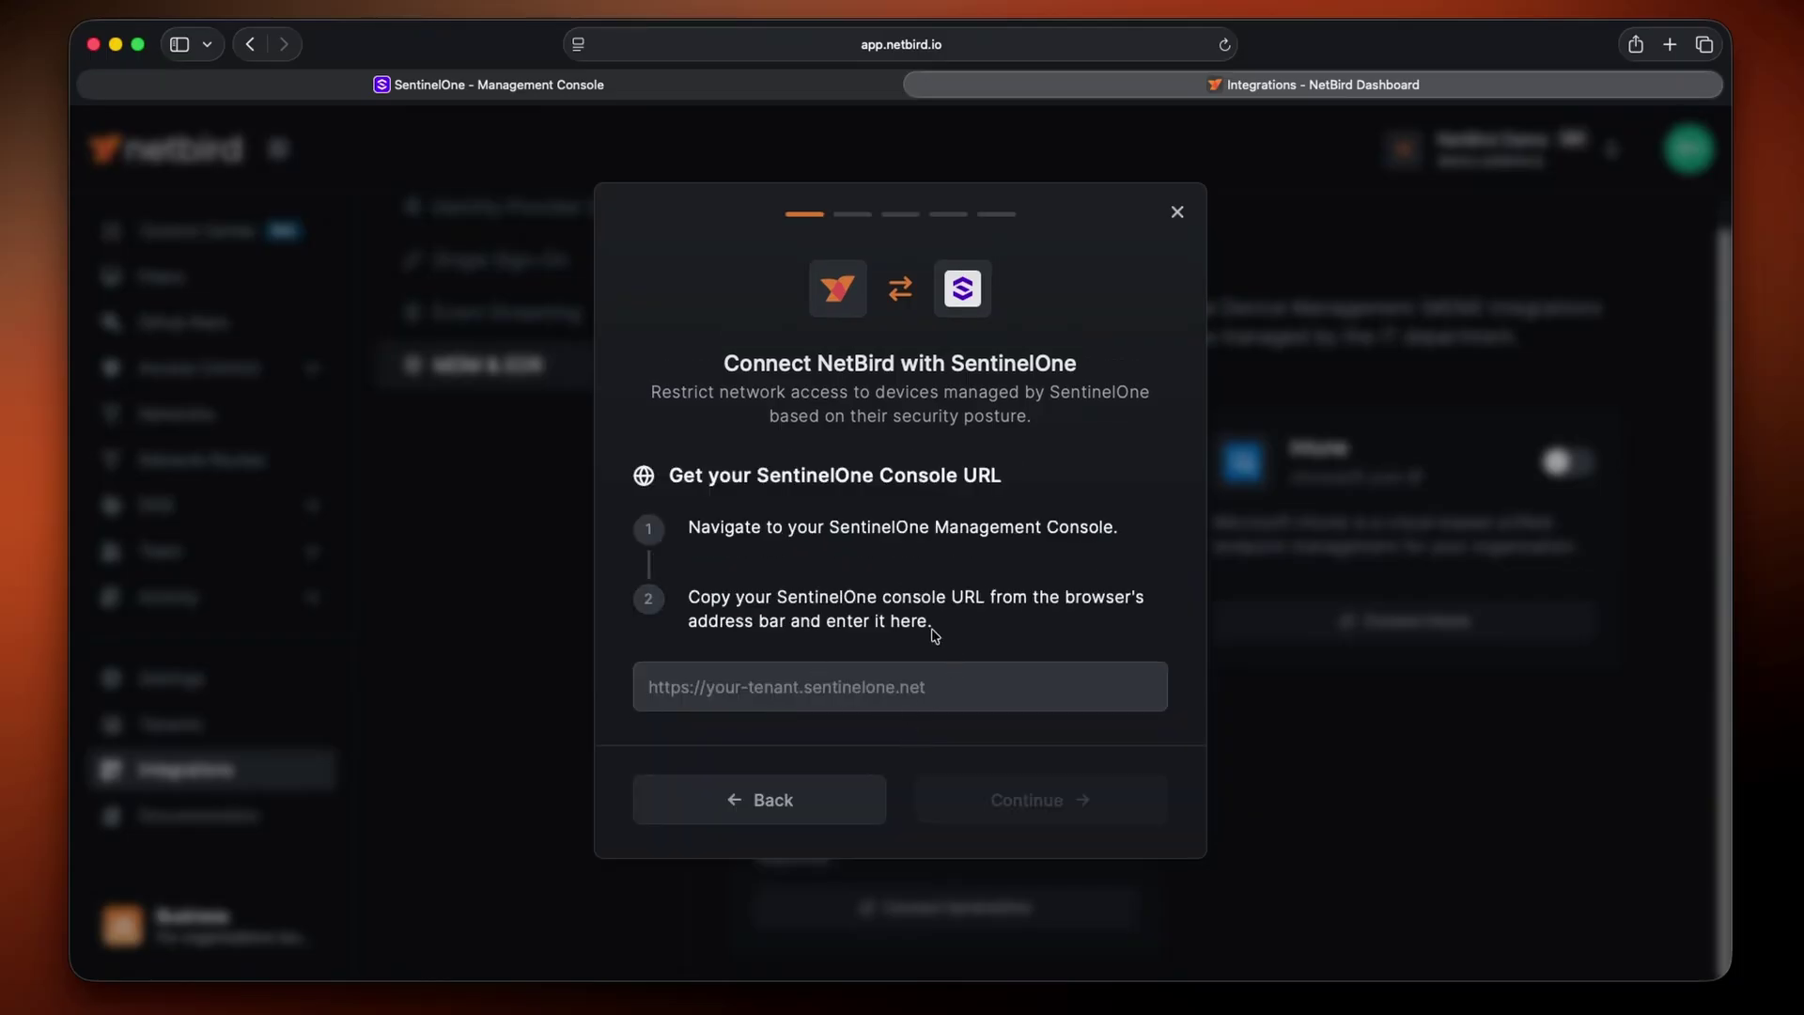
pyautogui.click(841, 83)
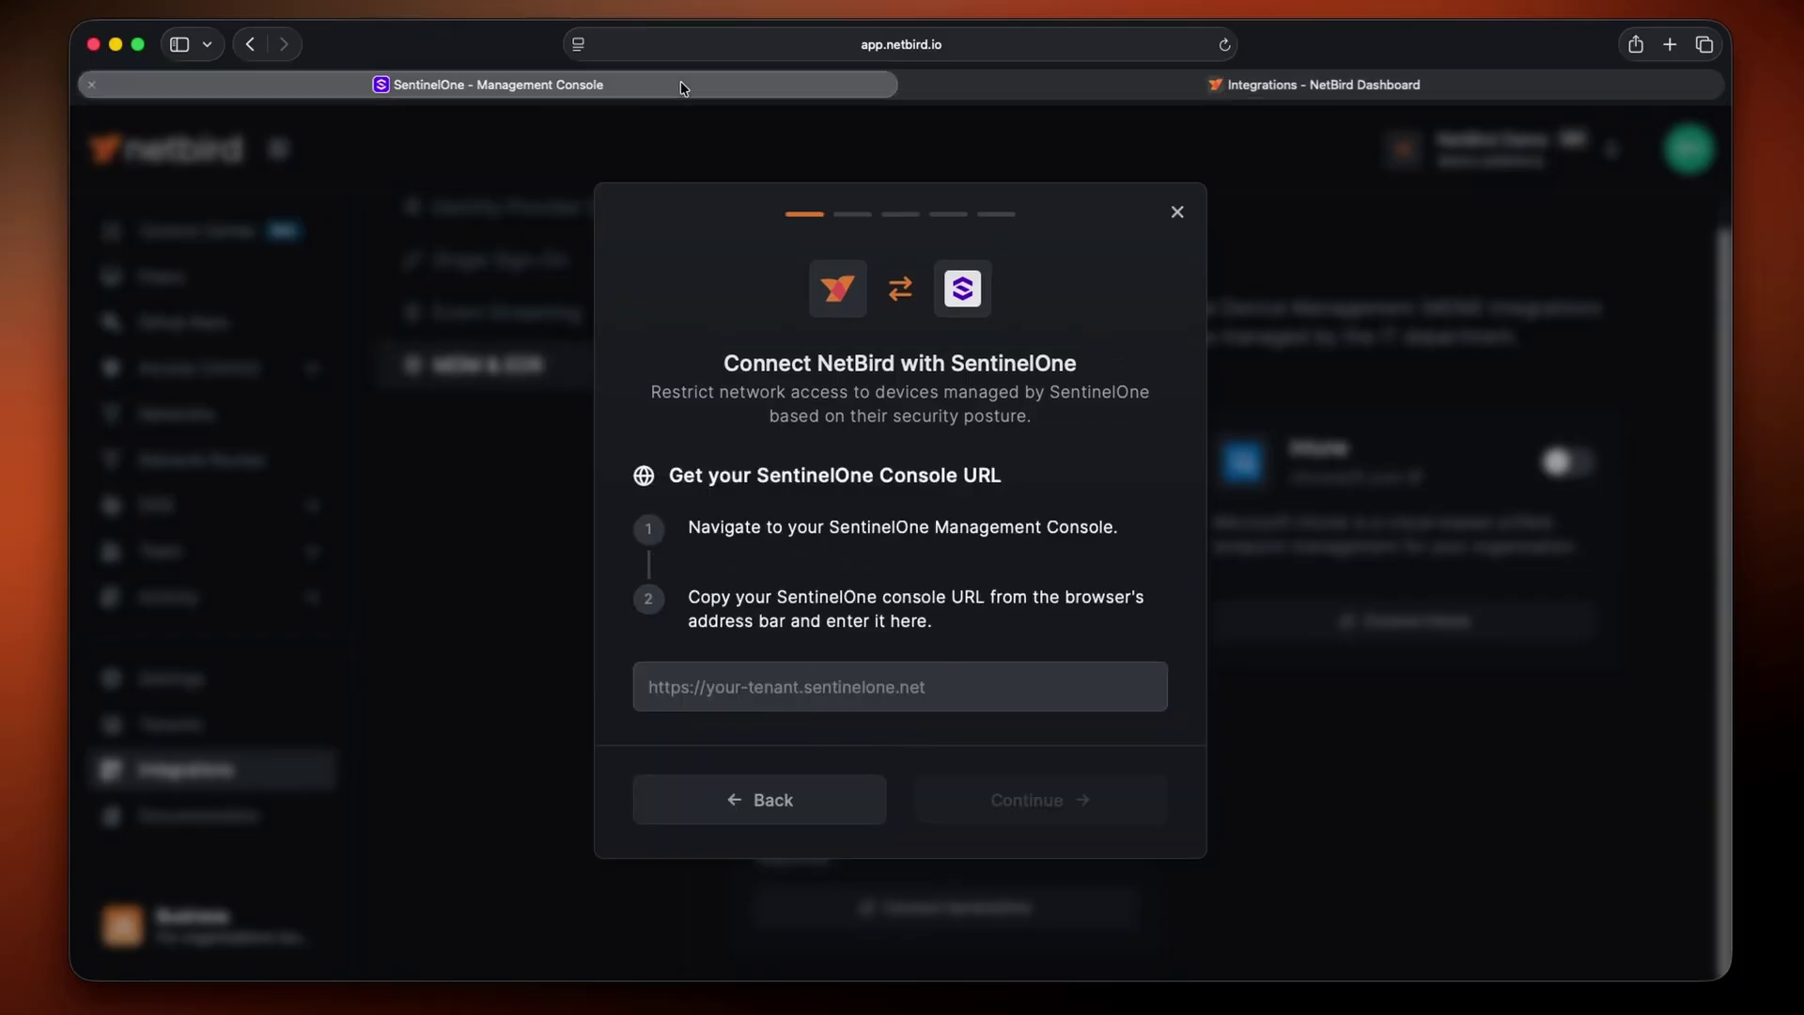
pyautogui.moveTo(739, 45); pyautogui.dragTo(577, 46)
pyautogui.press('super+c')
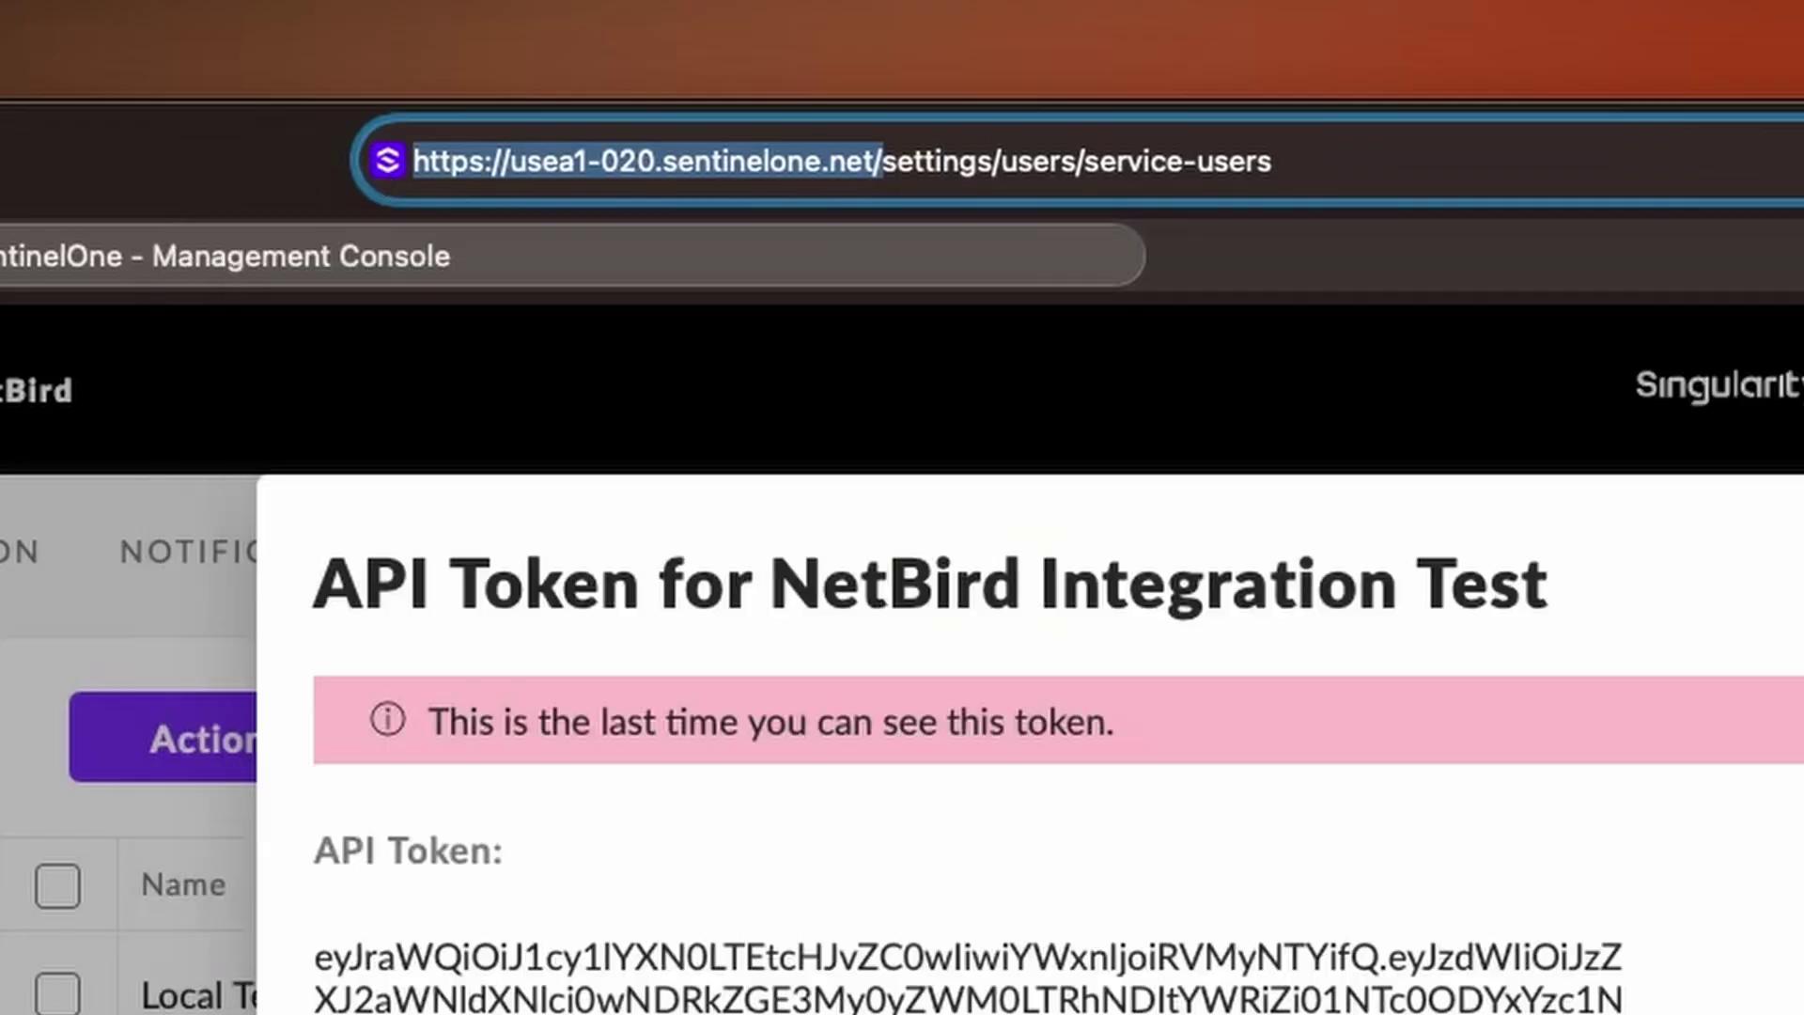
pyautogui.hotkey('ctrl', 'Tab')
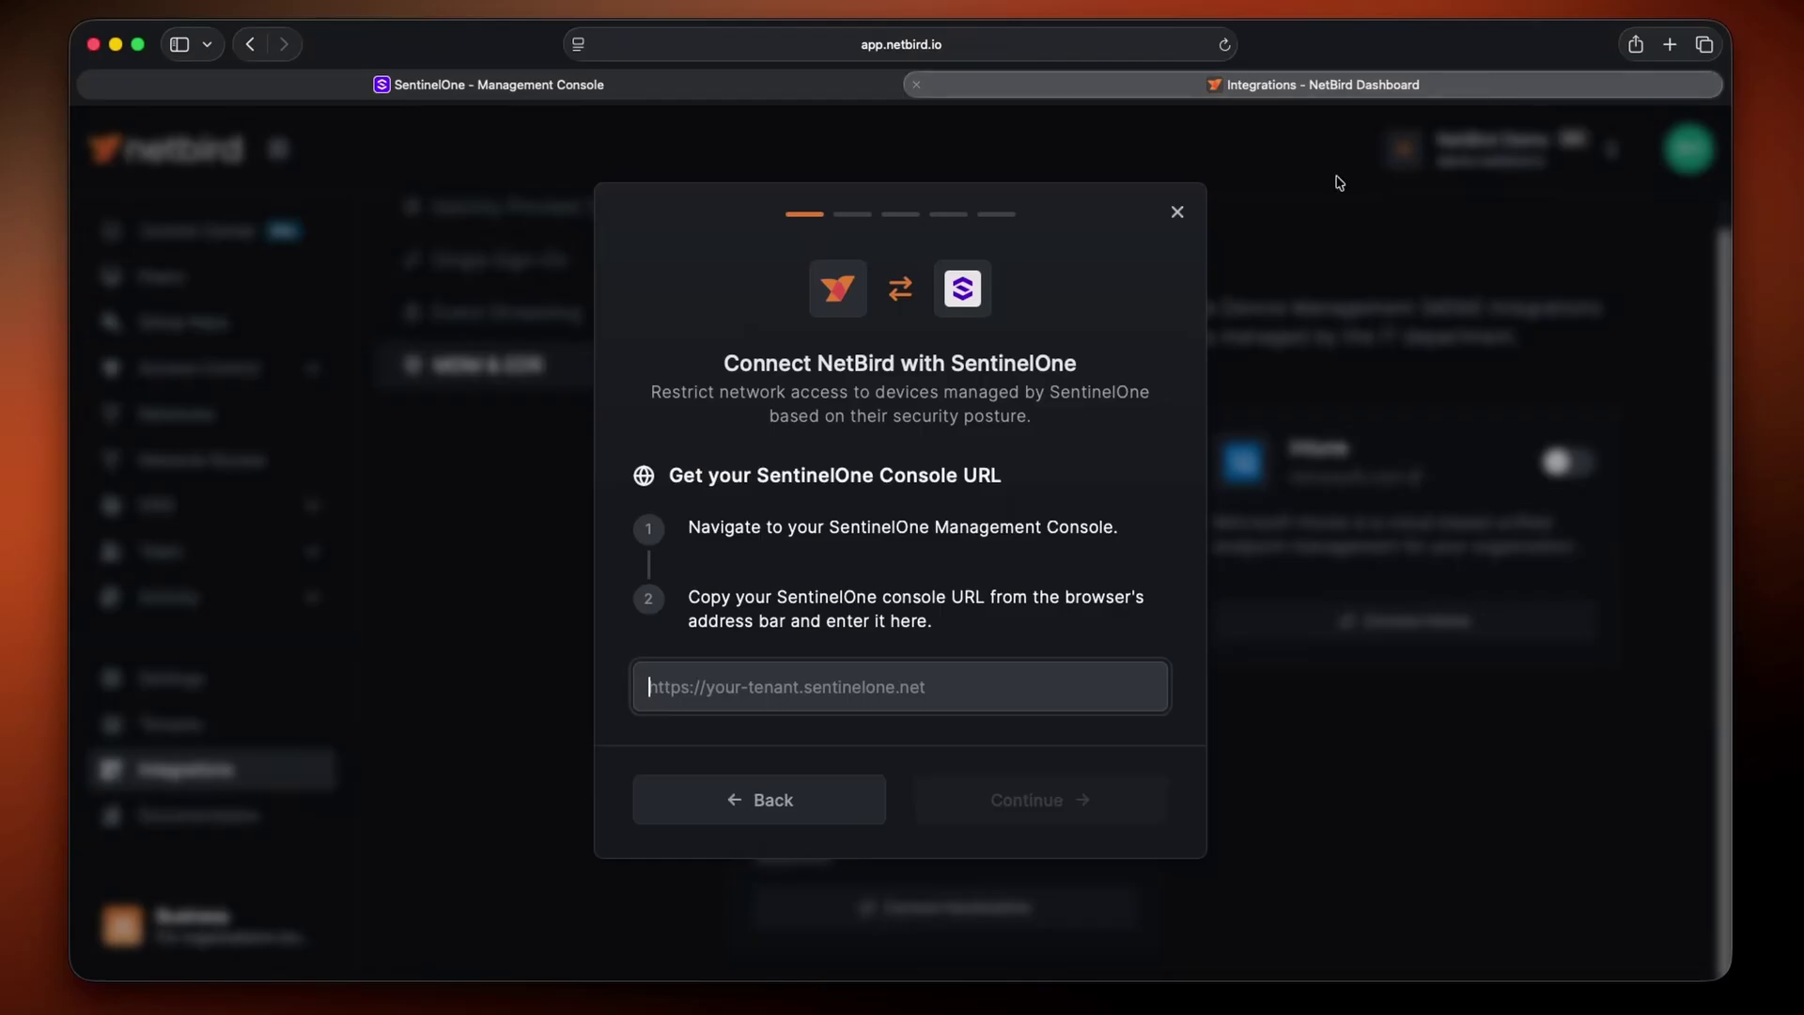
pyautogui.press('super+v')
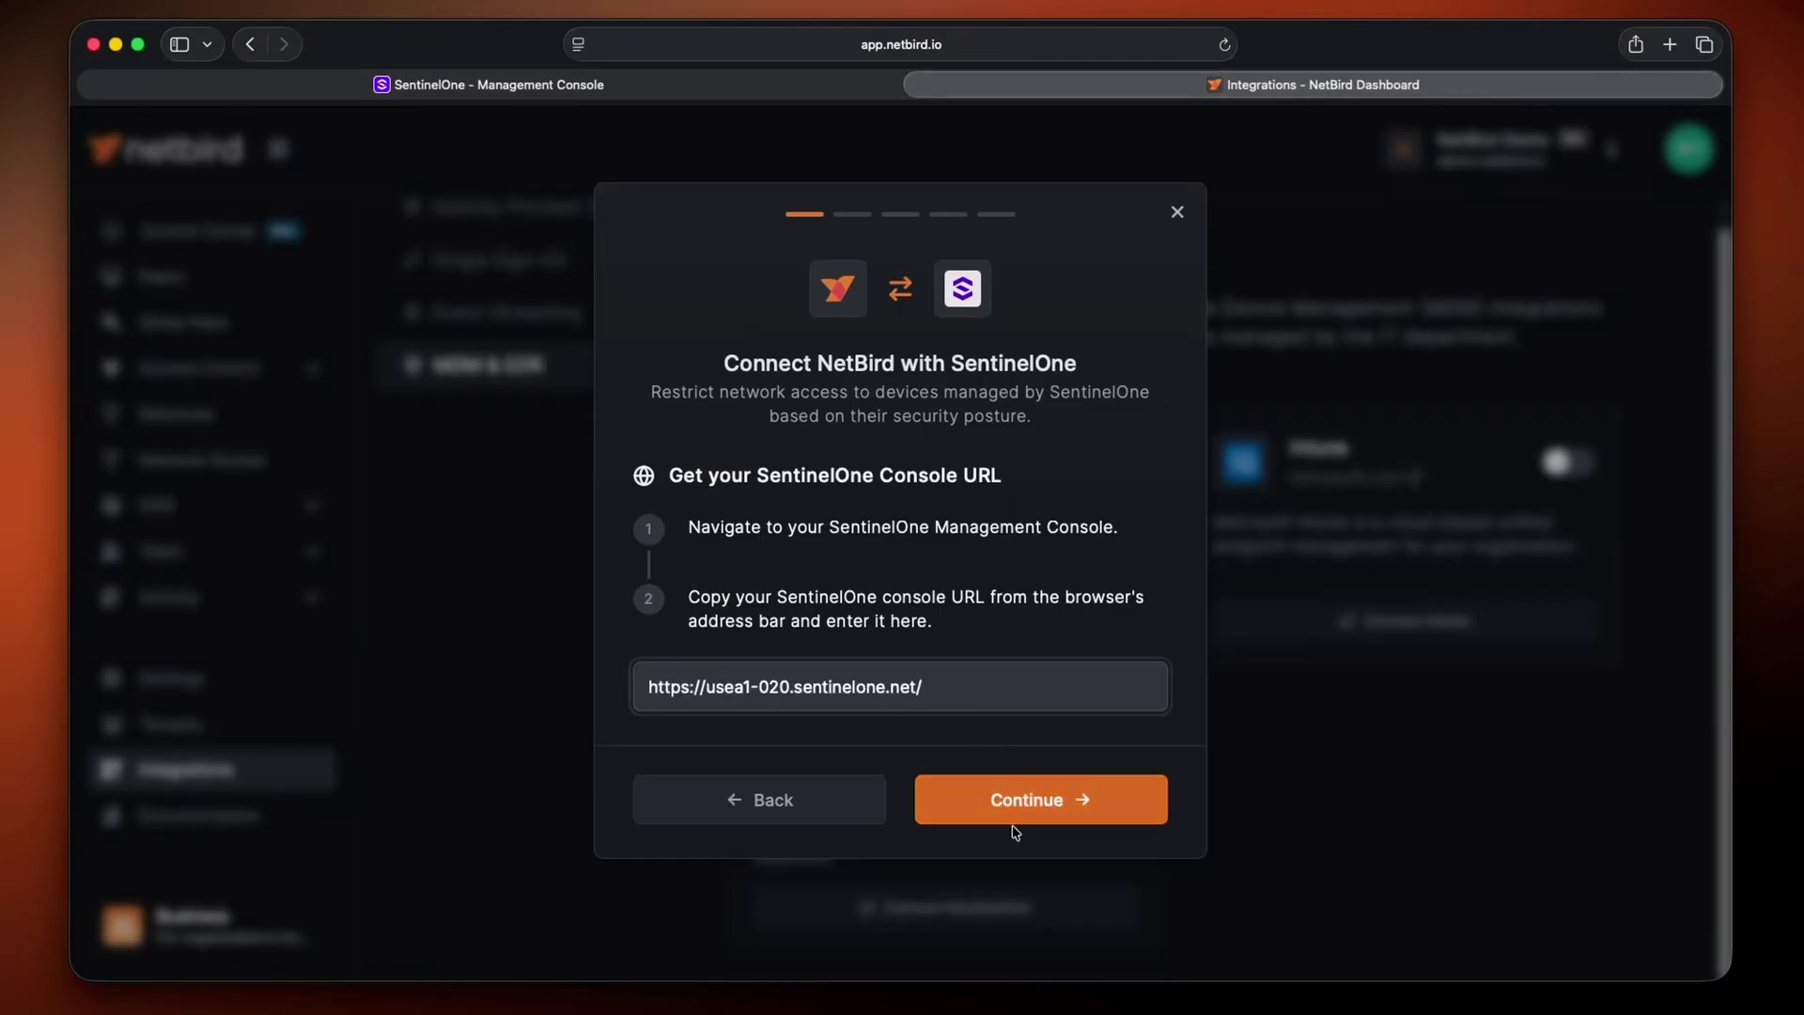
pyautogui.click(1031, 810)
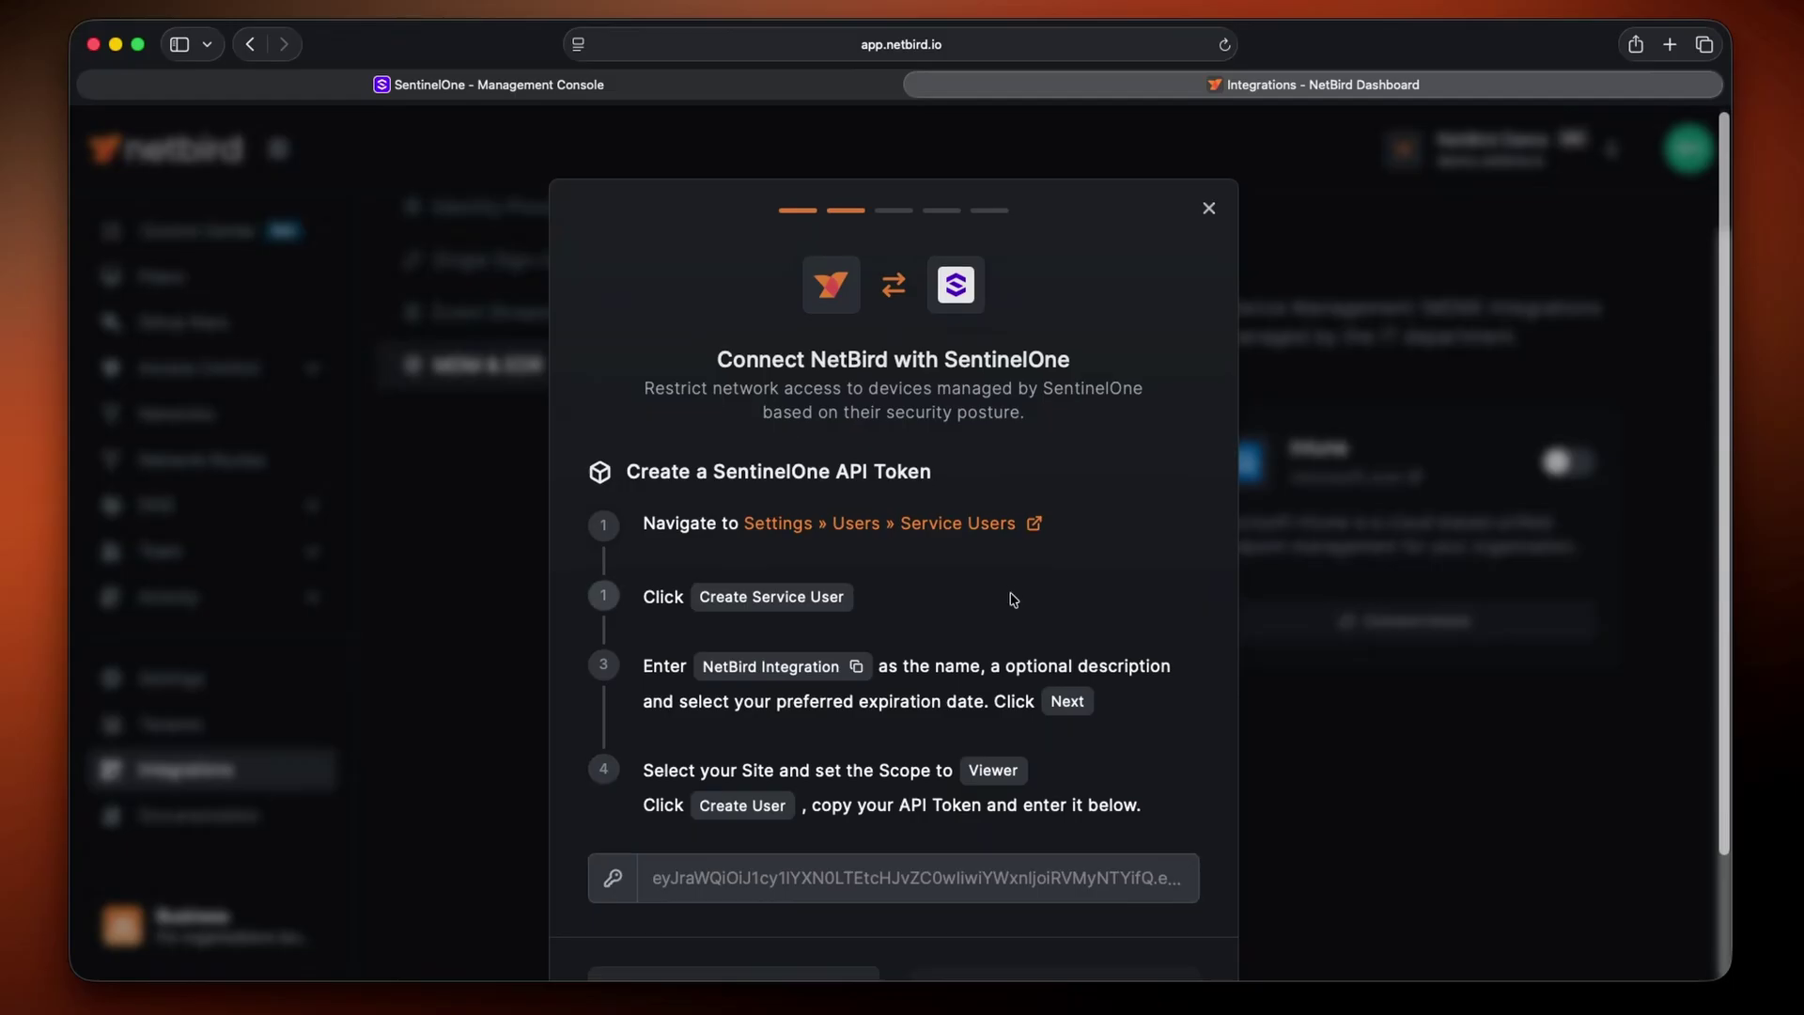
# Step: Copy the new SentinelOne API token into NetBird's token field and continue to Peer Approval
pyautogui.scroll(-1, 823, 763)
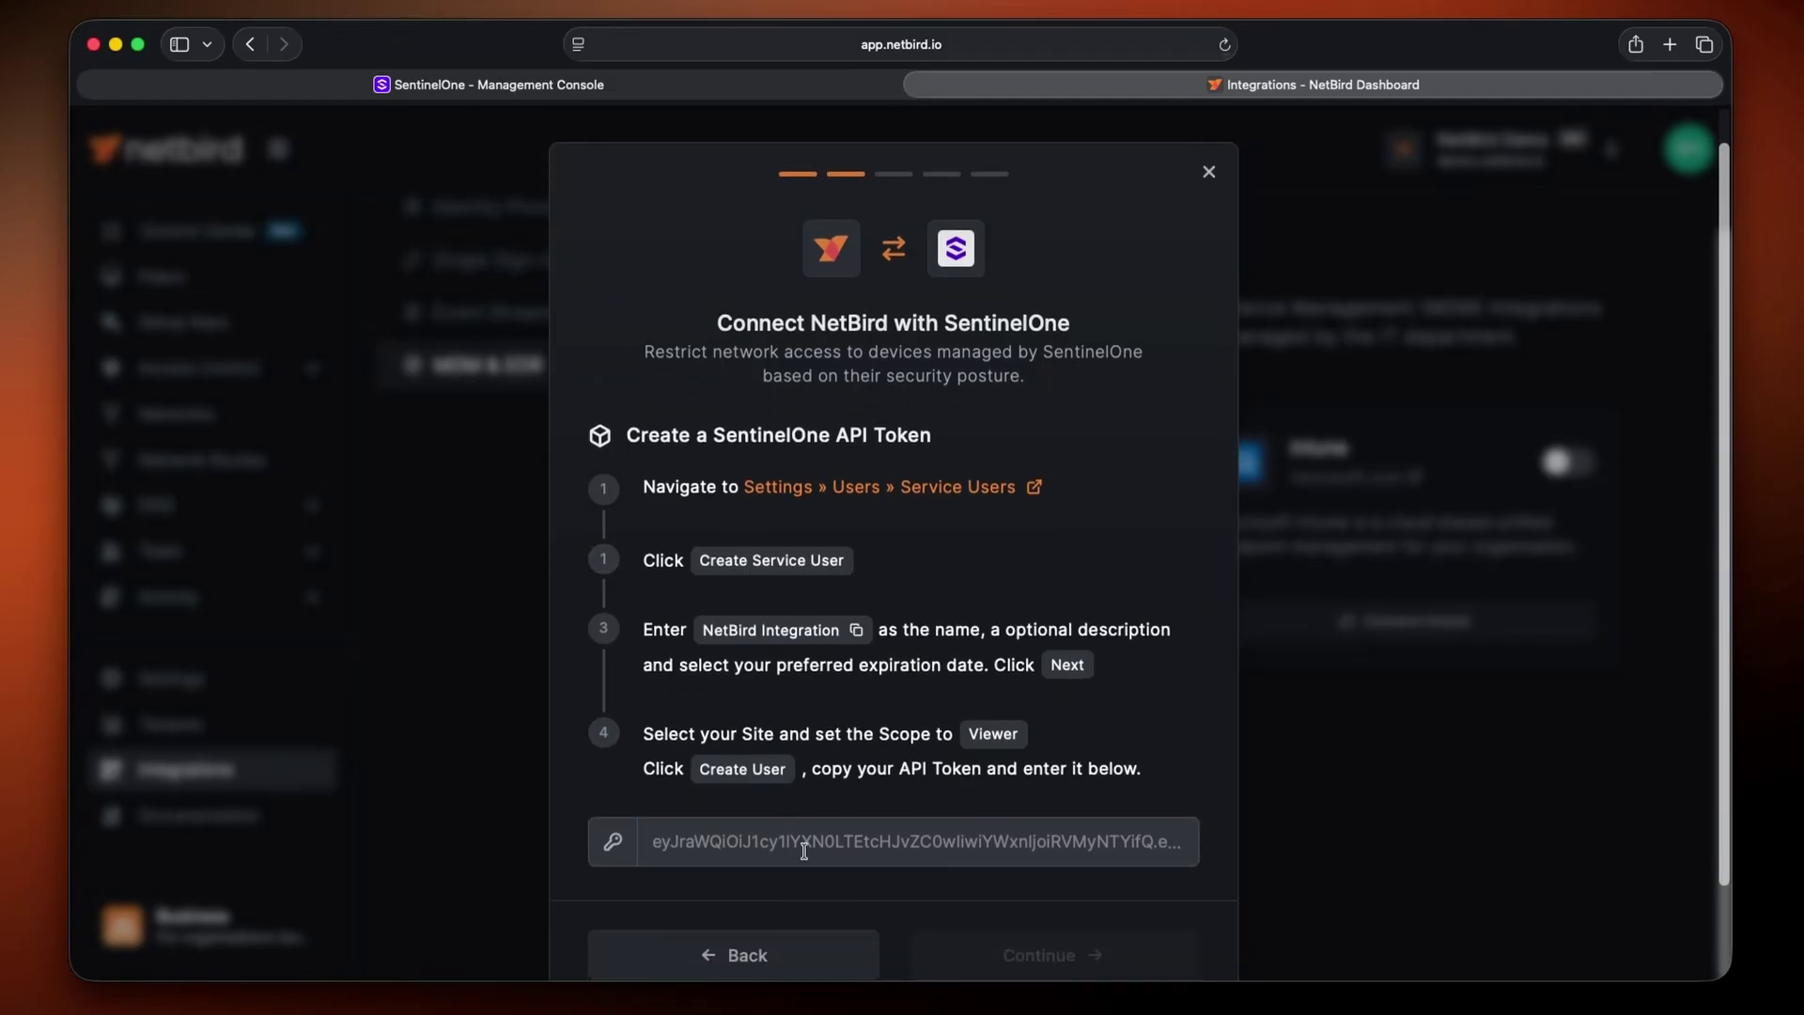
pyautogui.click(658, 86)
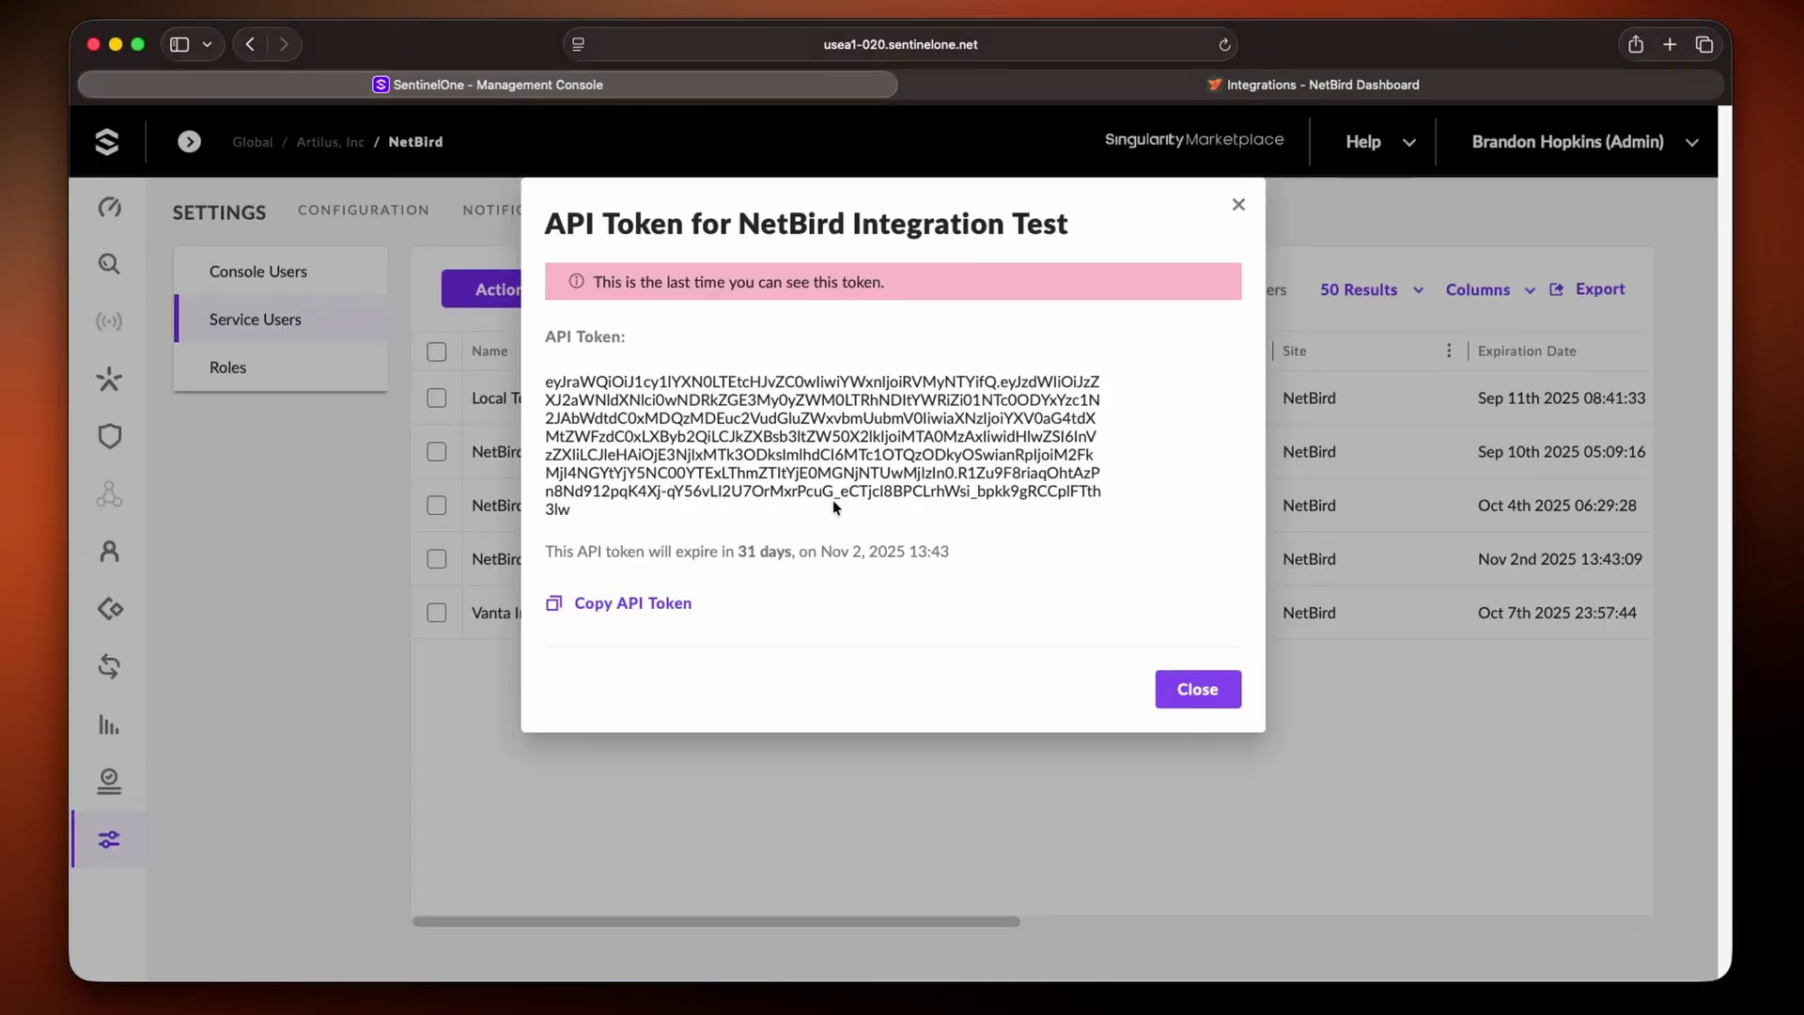
pyautogui.moveTo(634, 511); pyautogui.dragTo(532, 378)
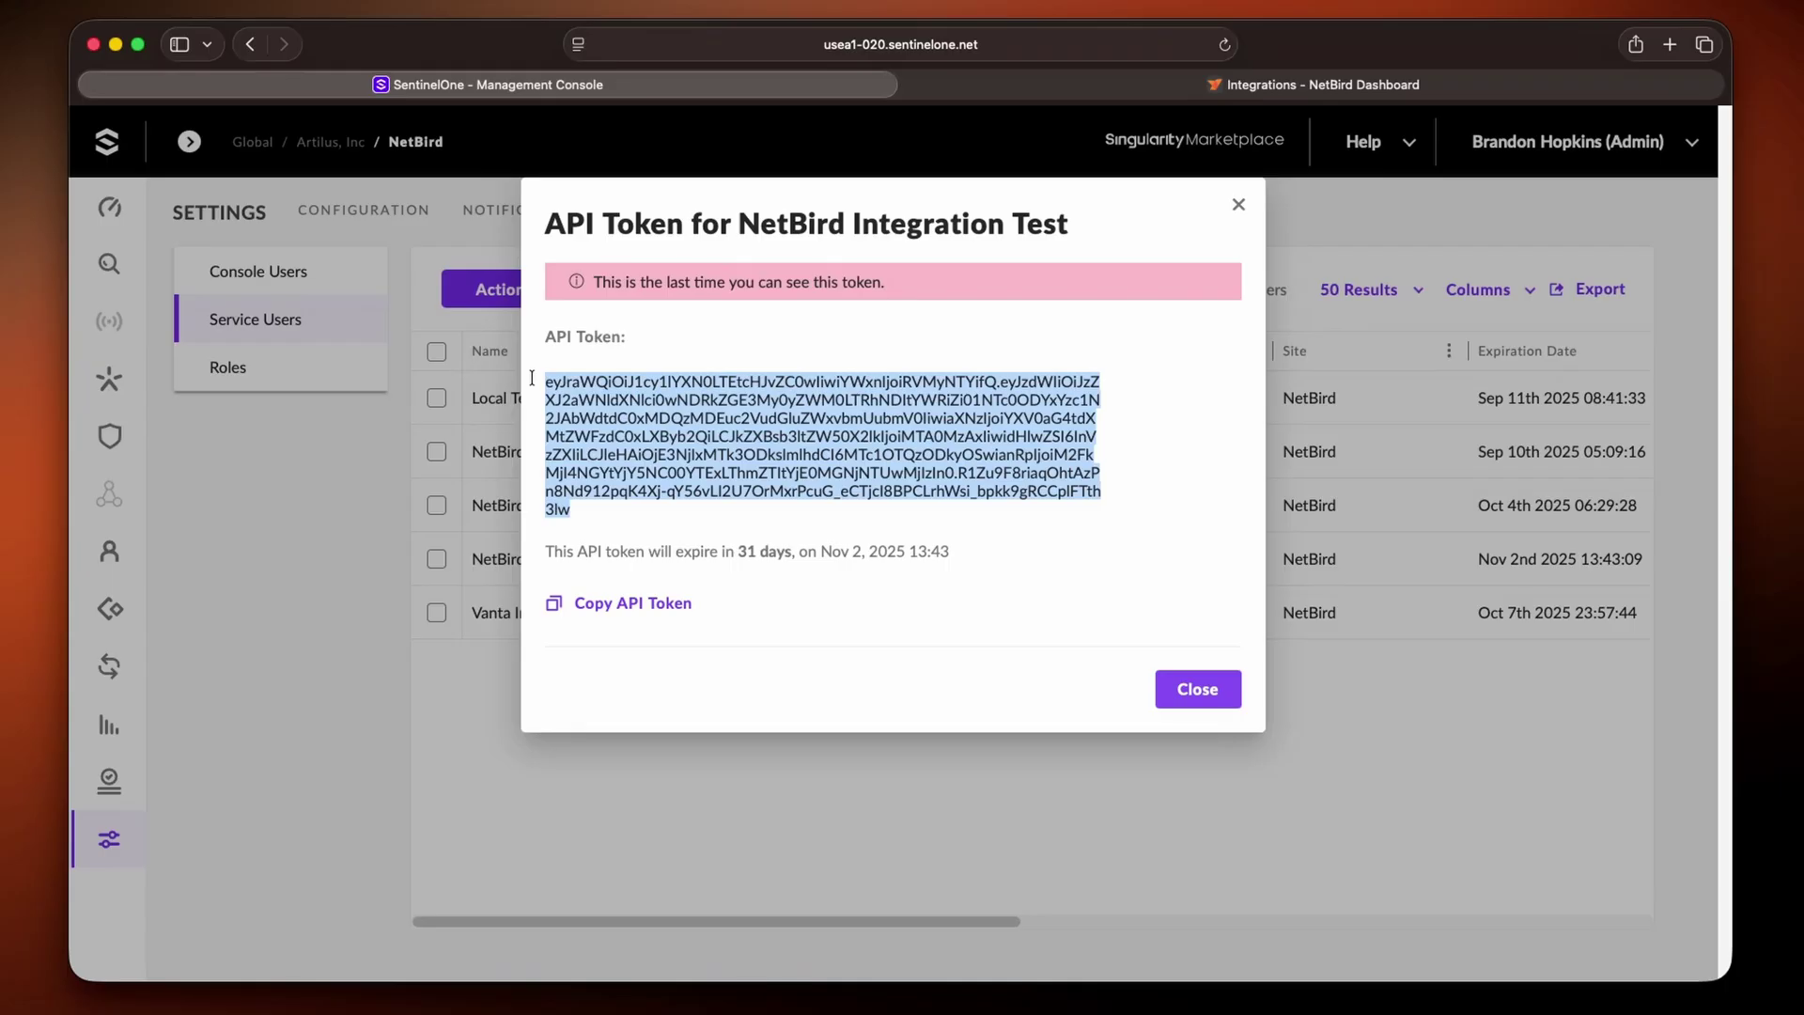
pyautogui.click(1135, 86)
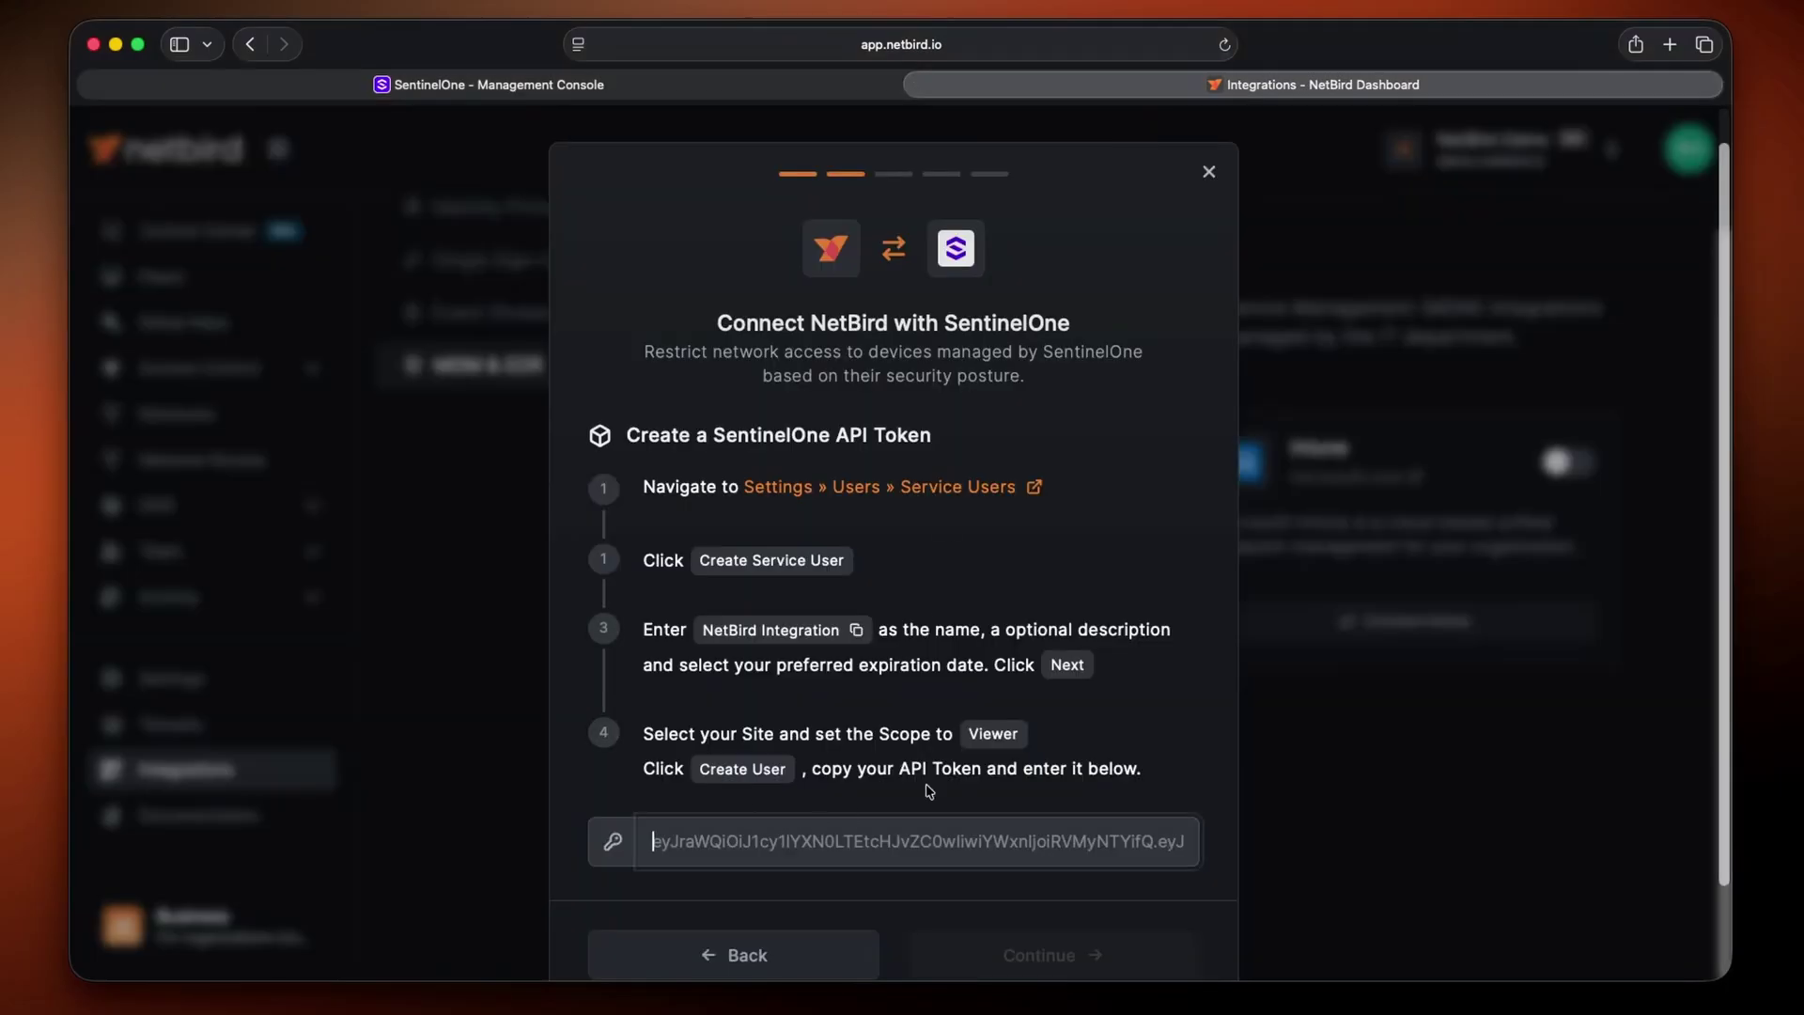
pyautogui.press('super+v')
pyautogui.scroll(-2, 926, 780)
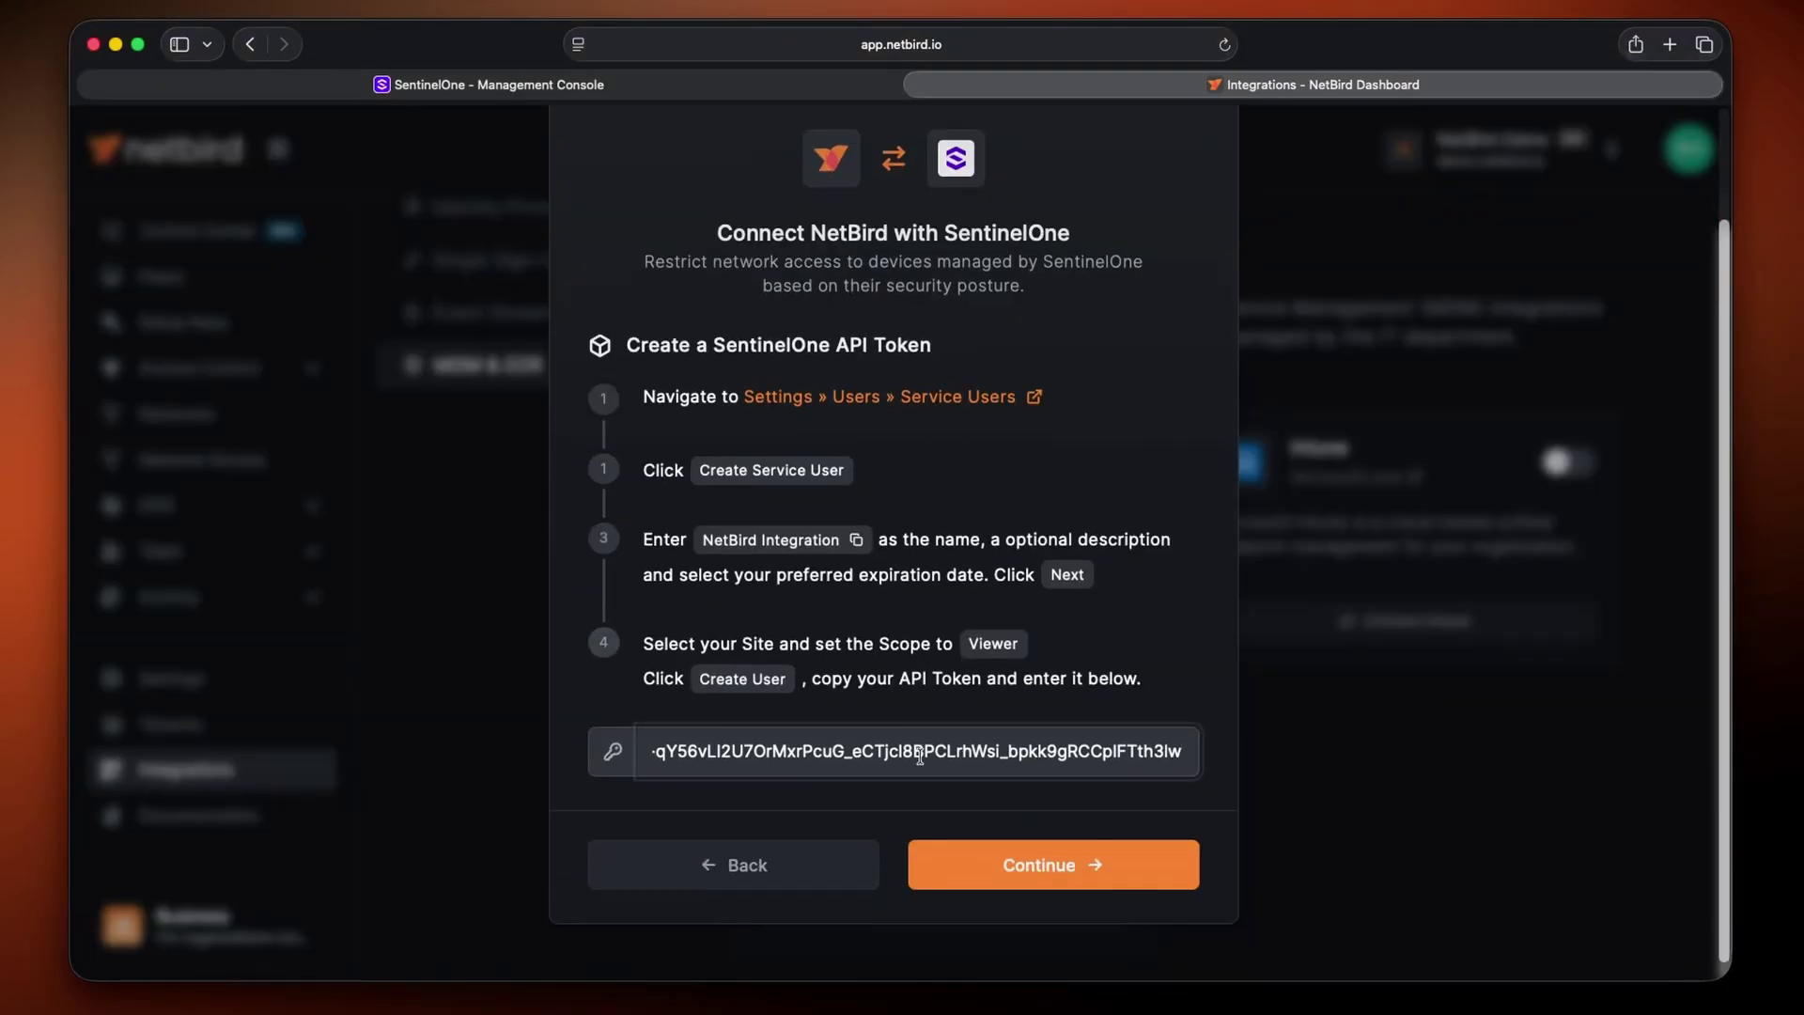
pyautogui.click(1052, 869)
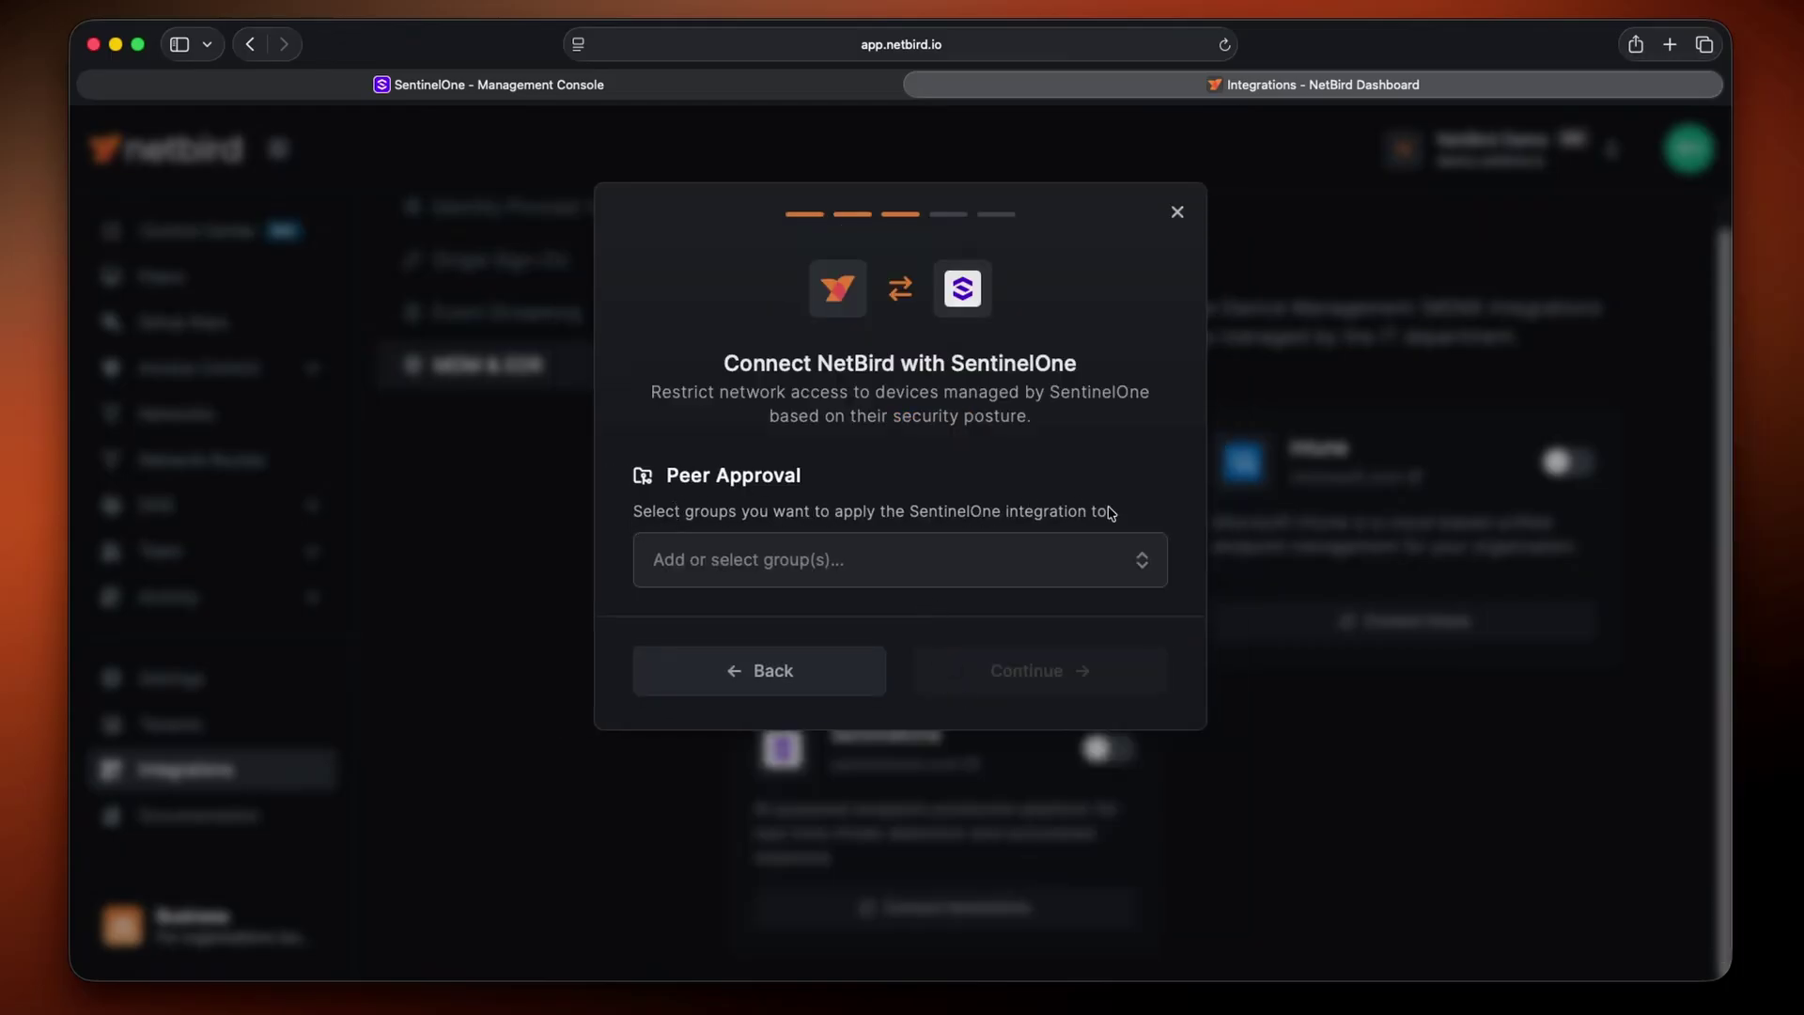
# Step: Choose Auditor and Development as the Peer Approval groups
pyautogui.click(890, 576)
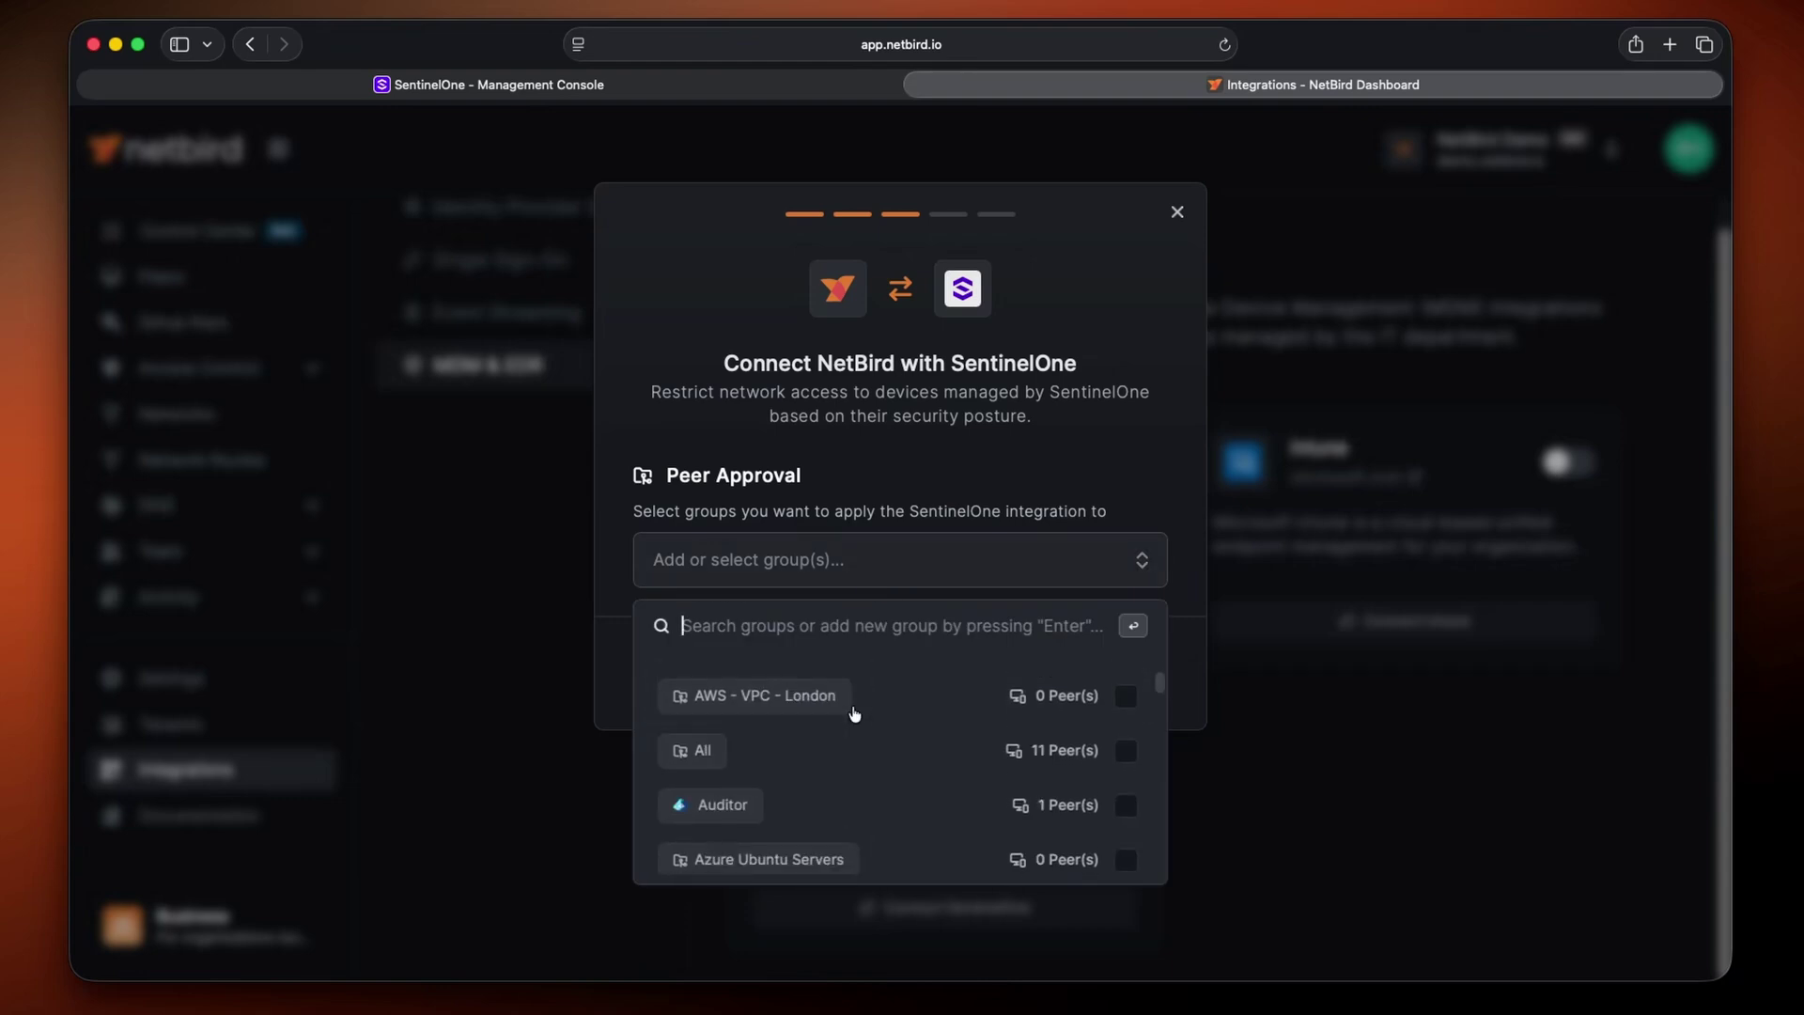
pyautogui.click(873, 806)
pyautogui.scroll(-2, 973, 798)
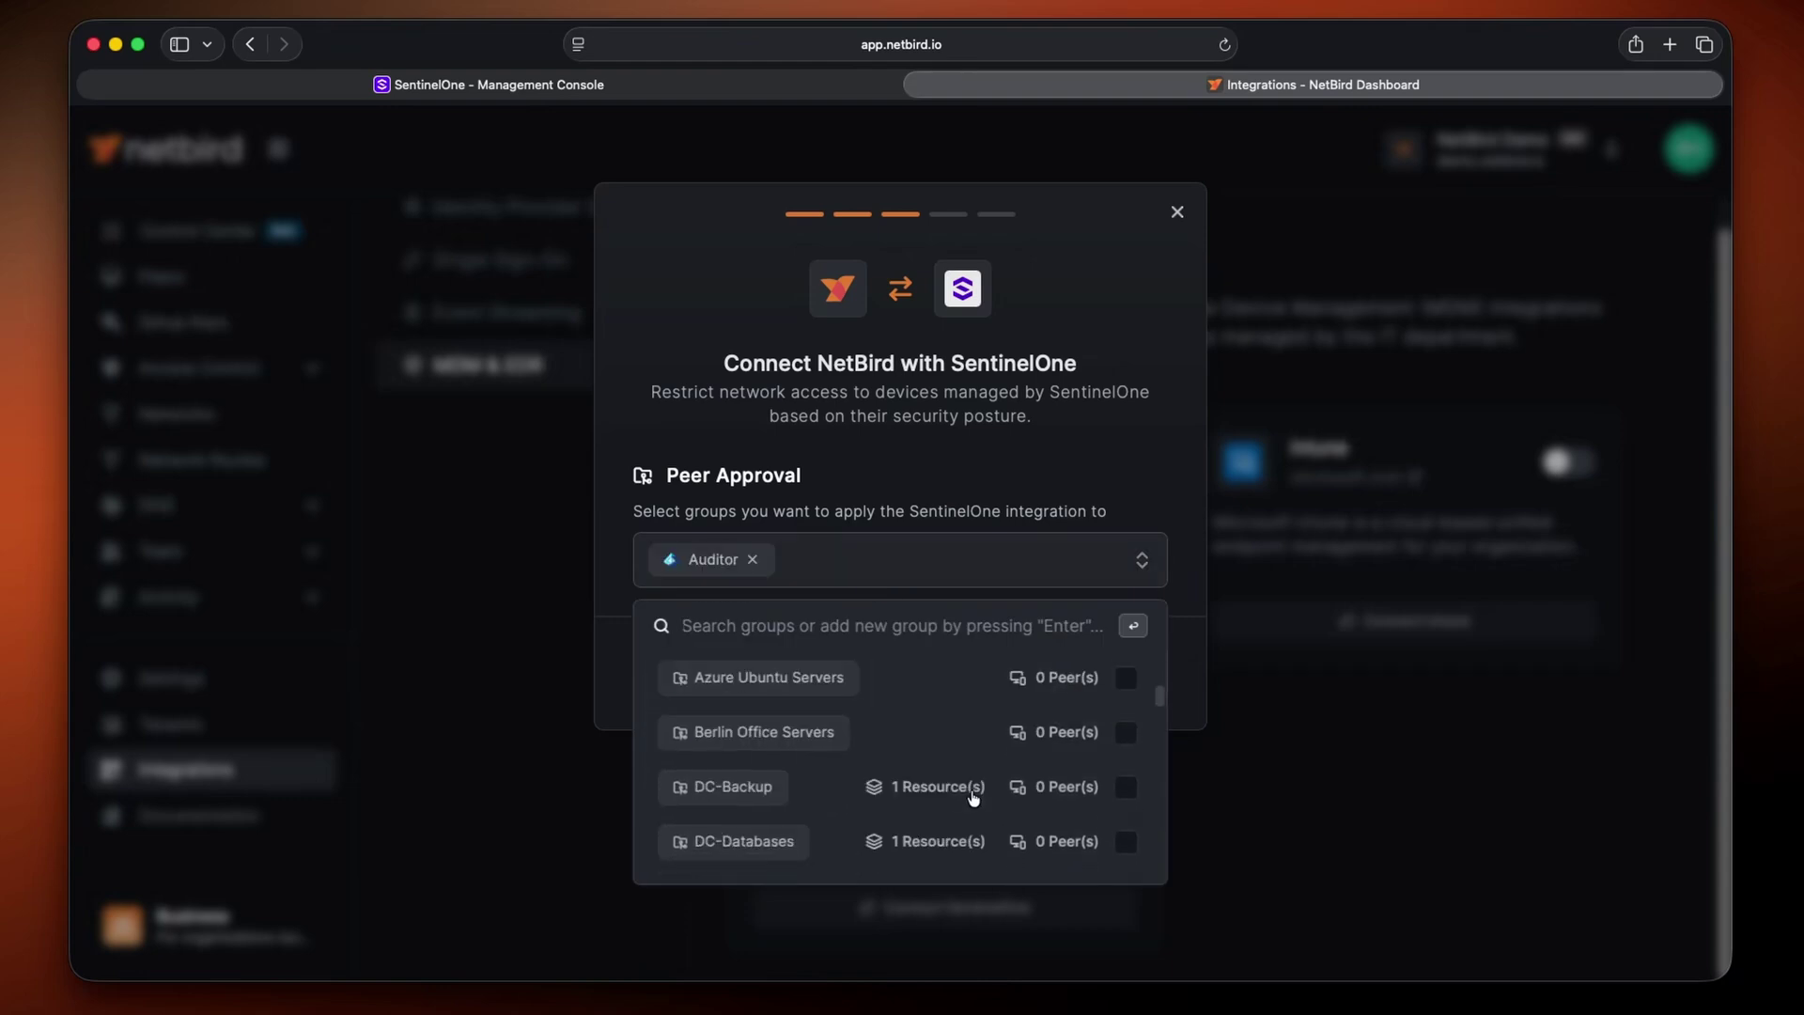
pyautogui.scroll(-5, 958, 794)
pyautogui.scroll(2, 949, 791)
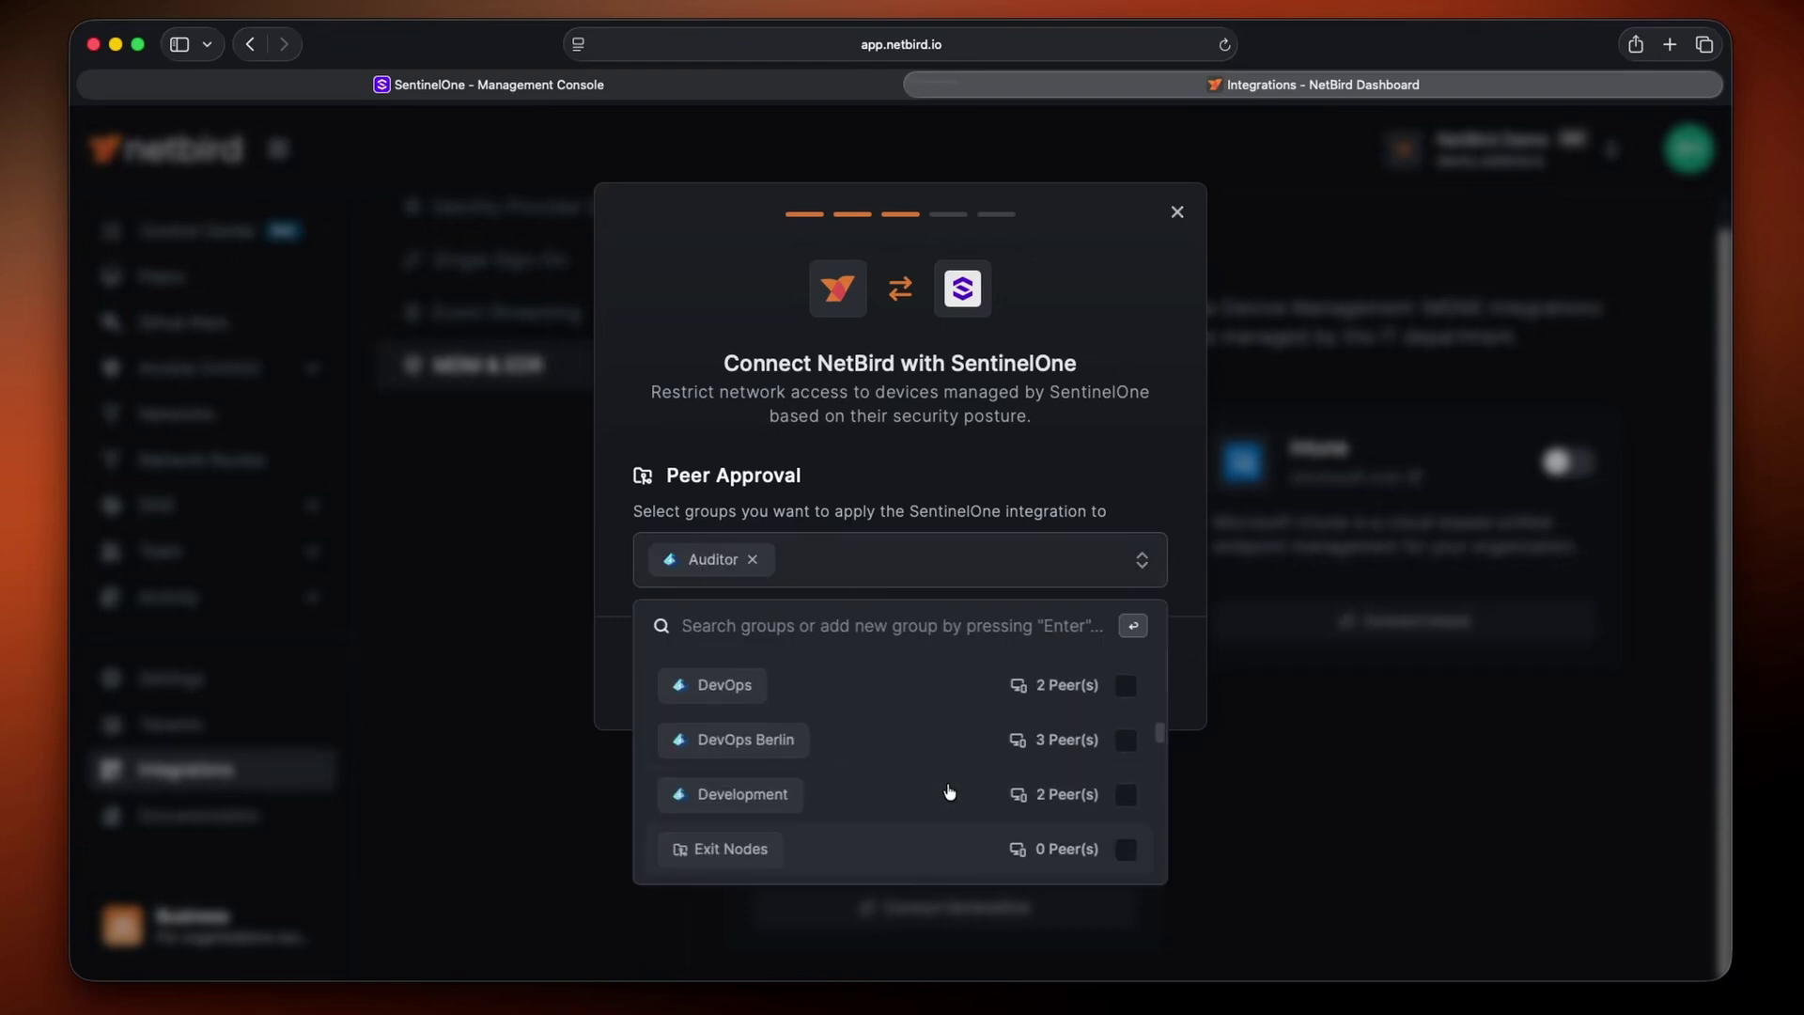
pyautogui.click(889, 794)
pyautogui.click(972, 465)
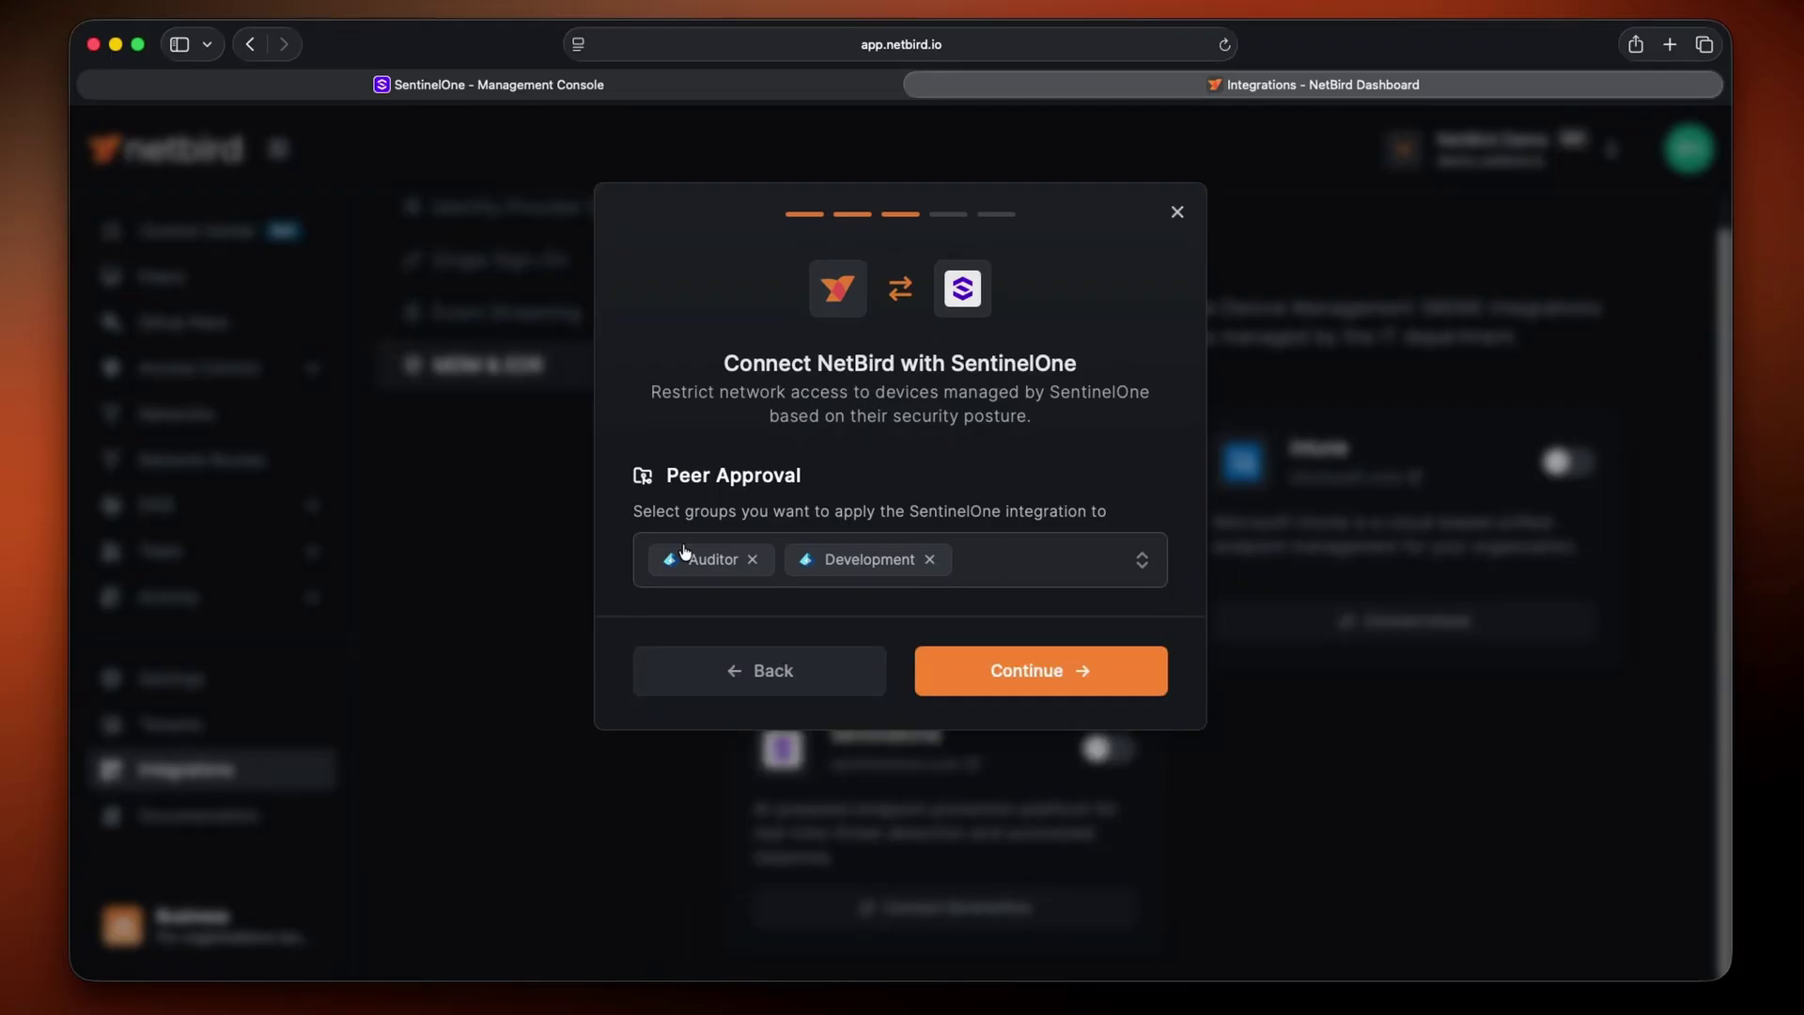
# Step: On Compliance Requirements, switch off Disk Encryption while keeping zero allowed active threats
pyautogui.click(1054, 672)
pyautogui.scroll(-2, 967, 459)
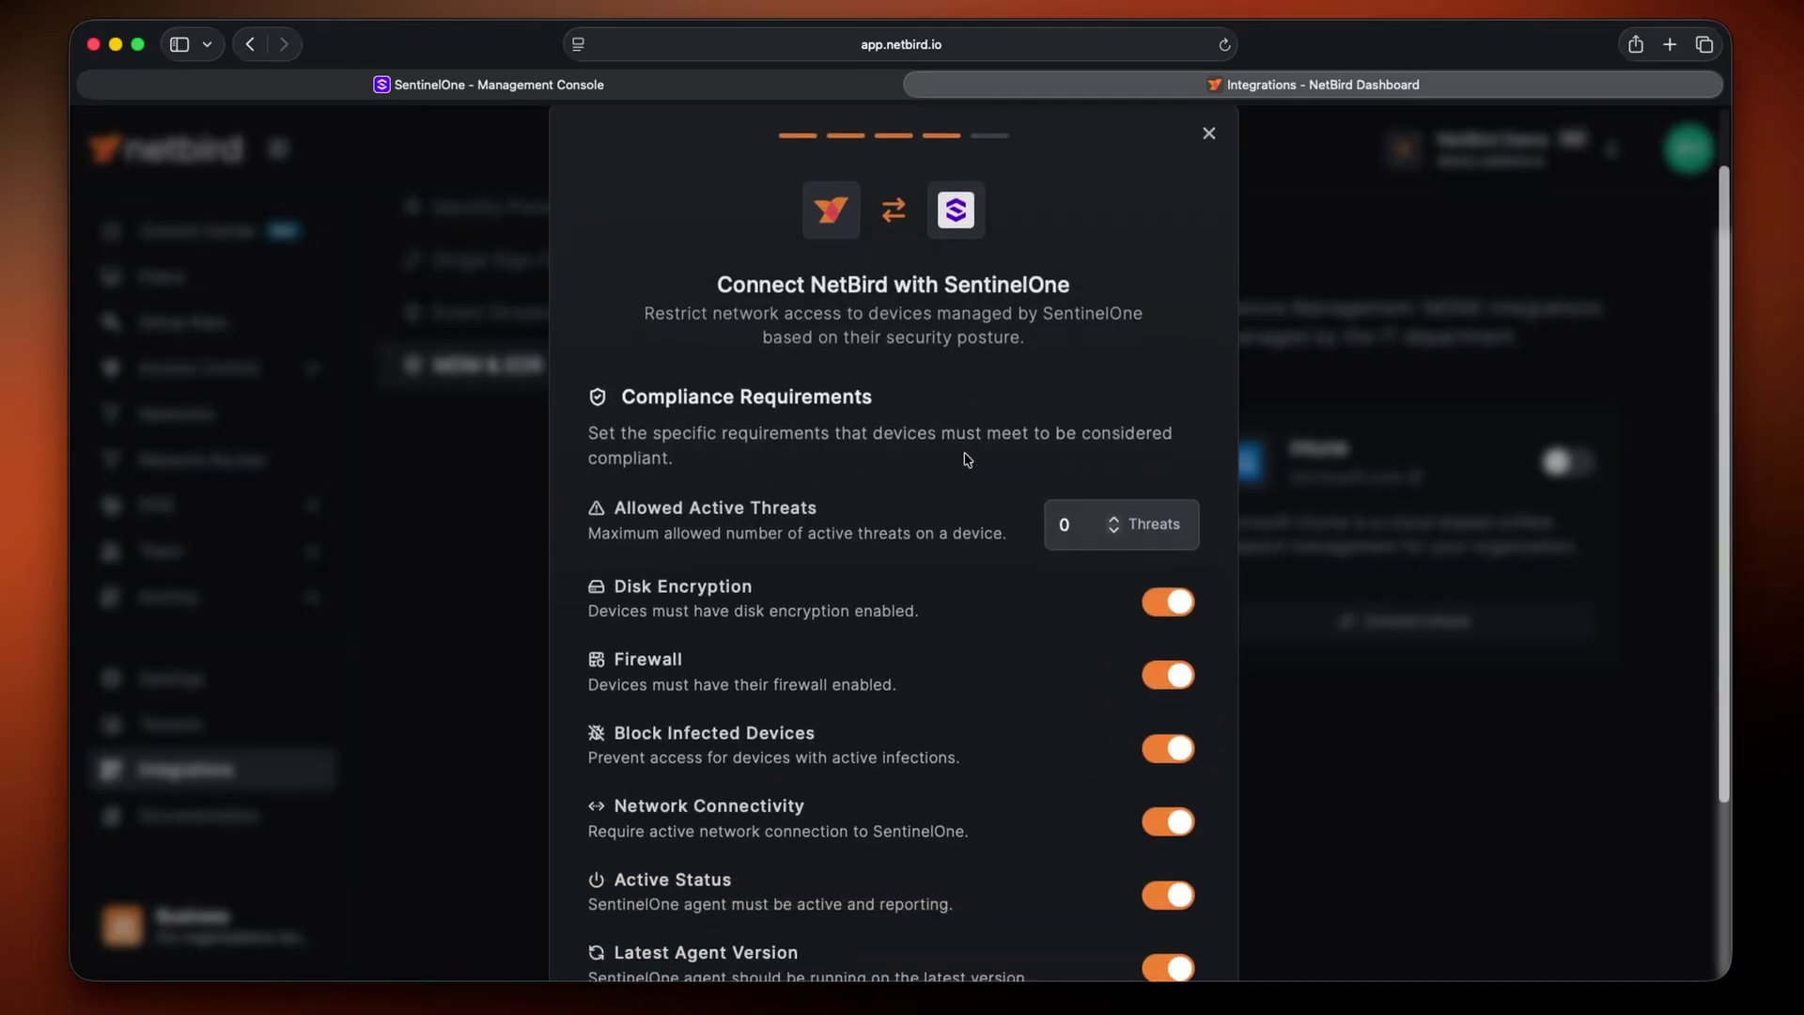
pyautogui.scroll(-3, 968, 459)
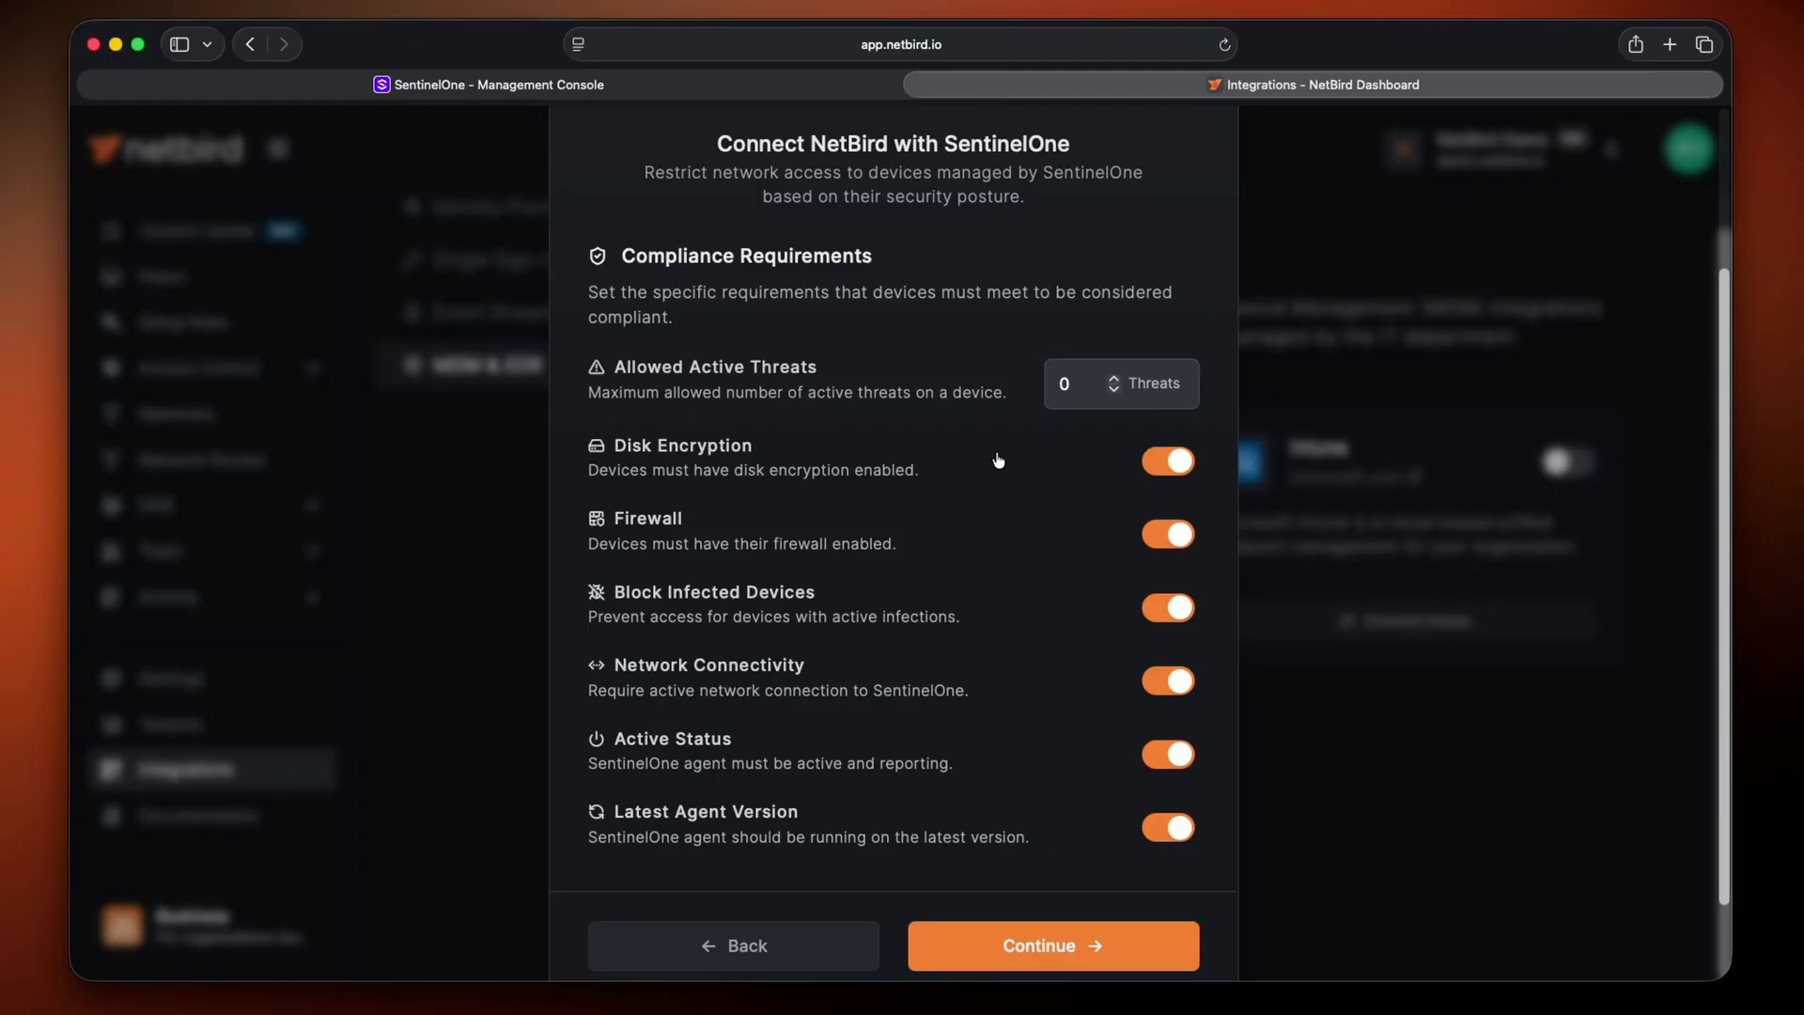
pyautogui.click(1172, 467)
# Step: Advance the SentinelOne wizard to the Sync Window step, keeping it at 24 hours
pyautogui.click(1060, 947)
pyautogui.moveTo(870, 551)
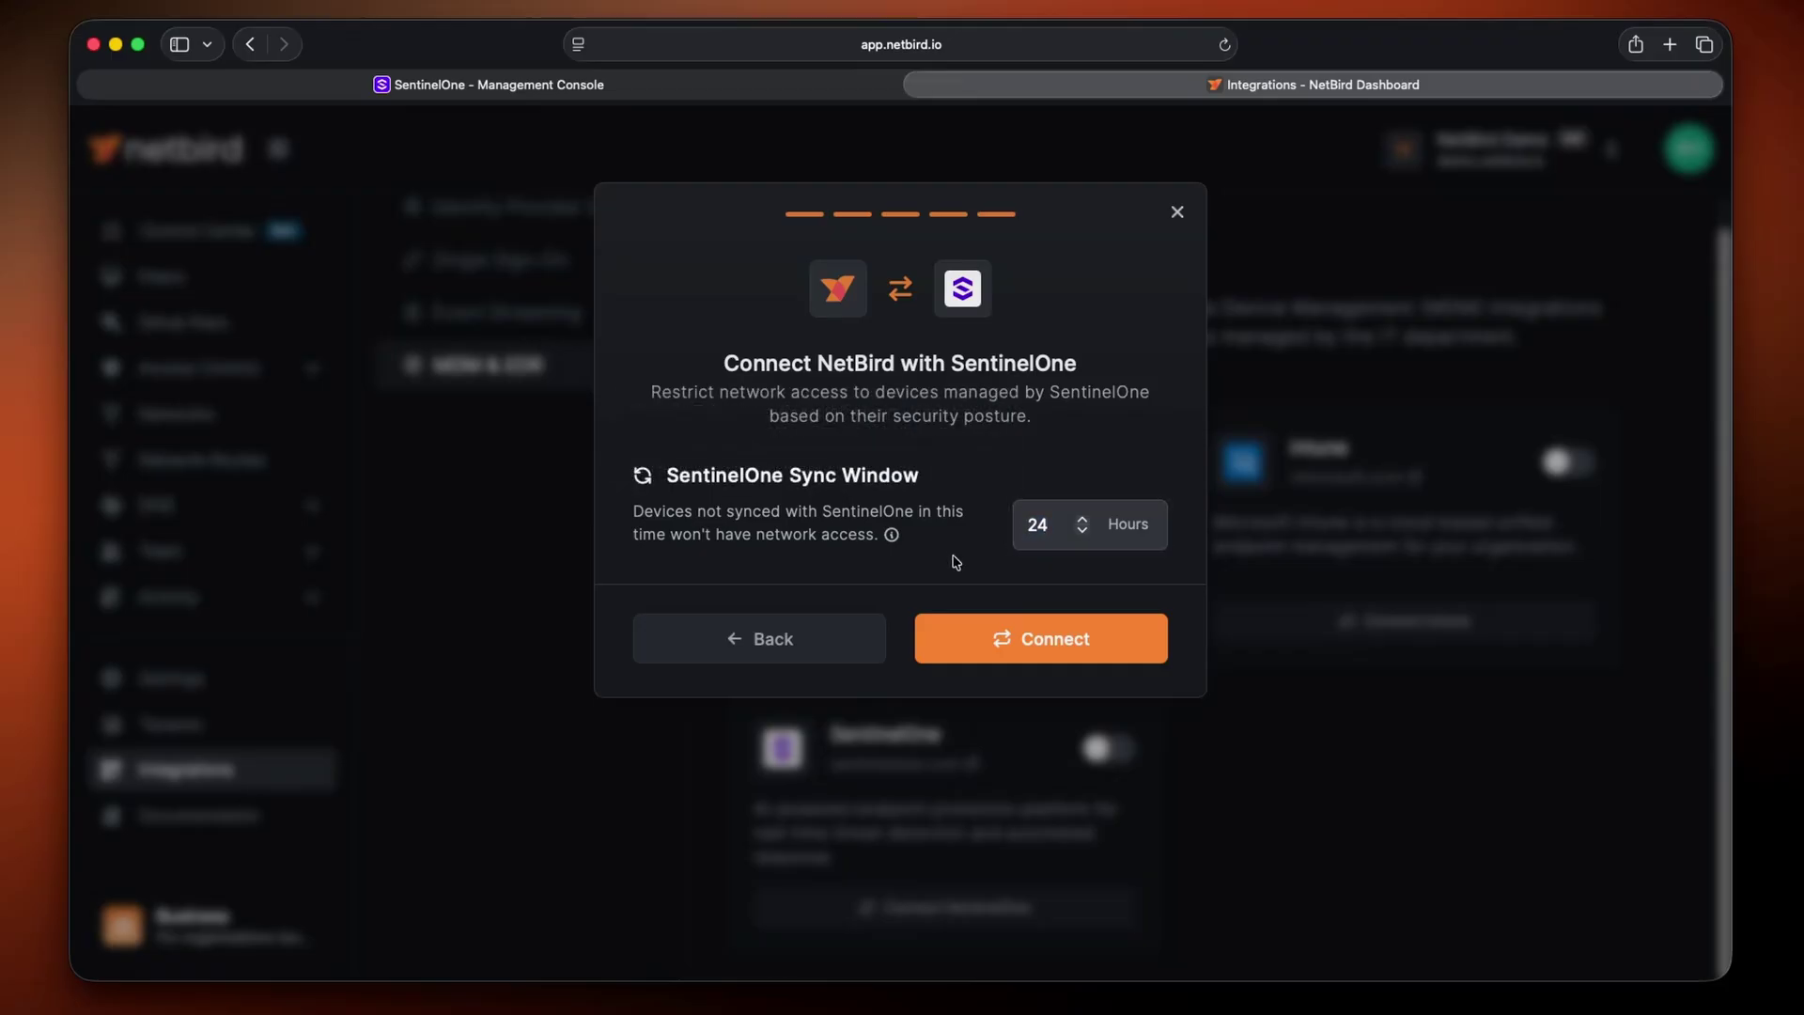
# Step: Connect SentinelOne and confirm the success message and enabled integration toggle
pyautogui.click(1029, 648)
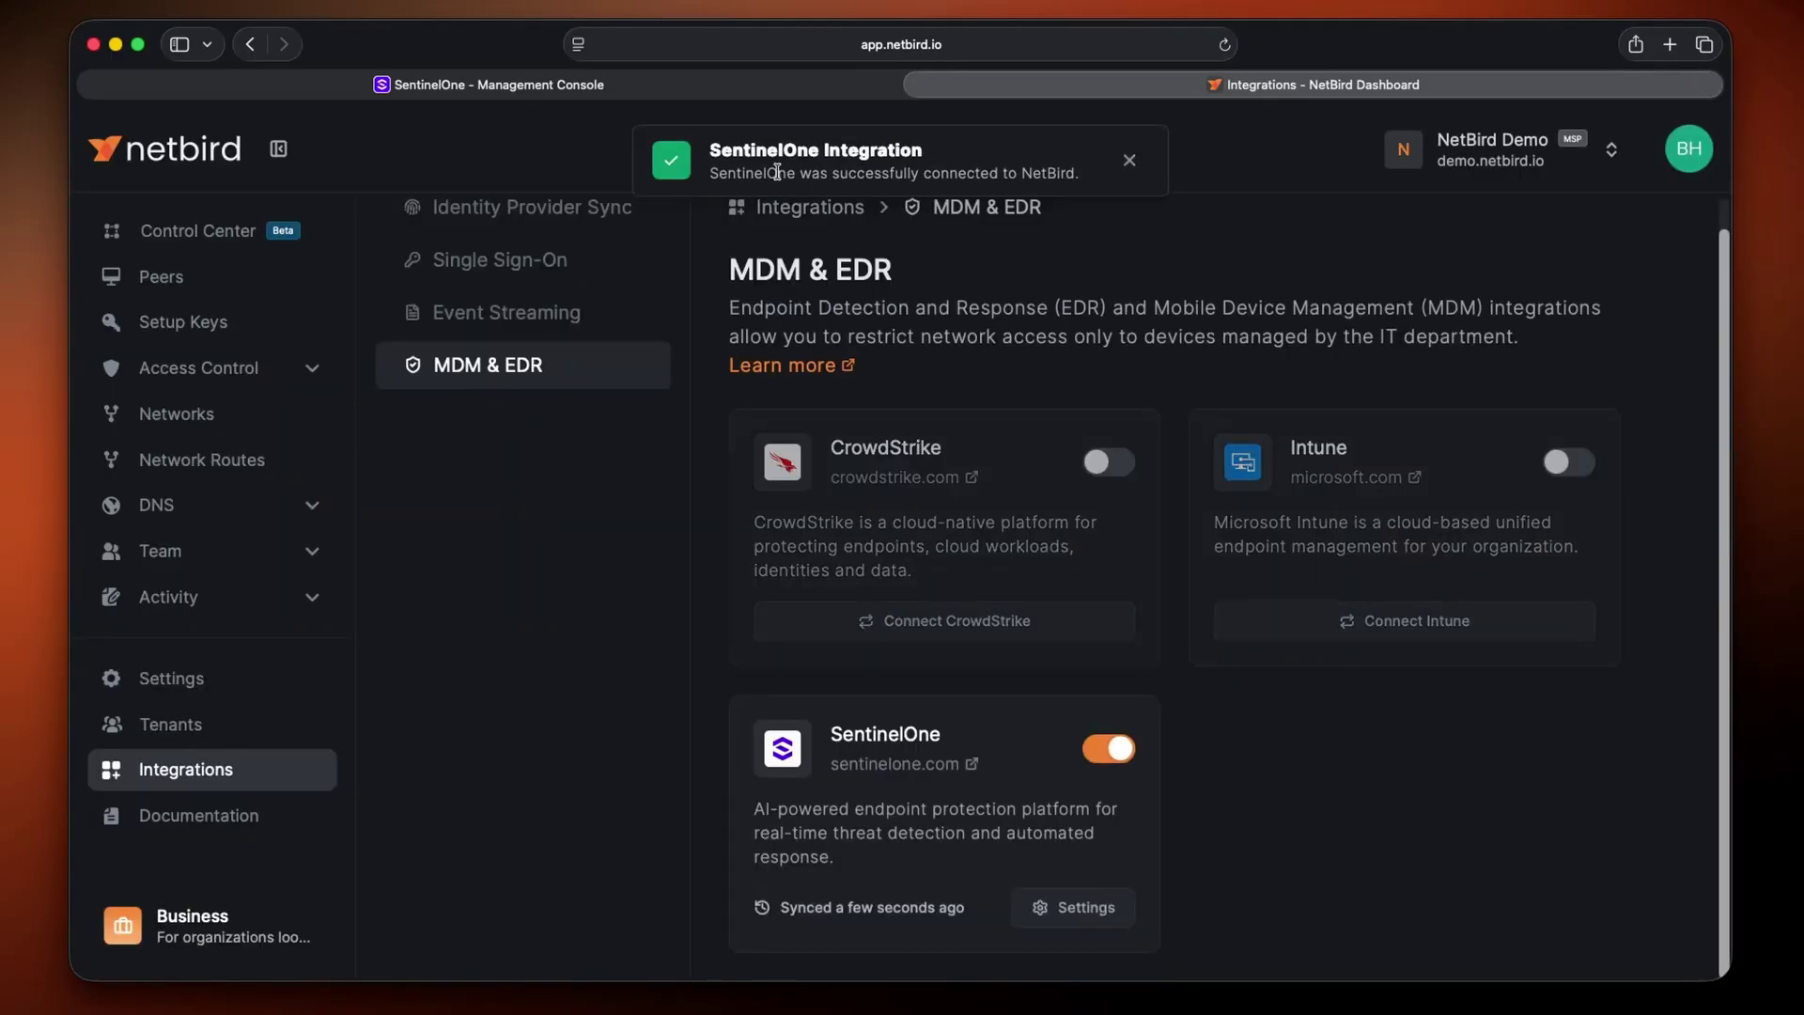
pyautogui.moveTo(698, 176); pyautogui.dragTo(1090, 176)
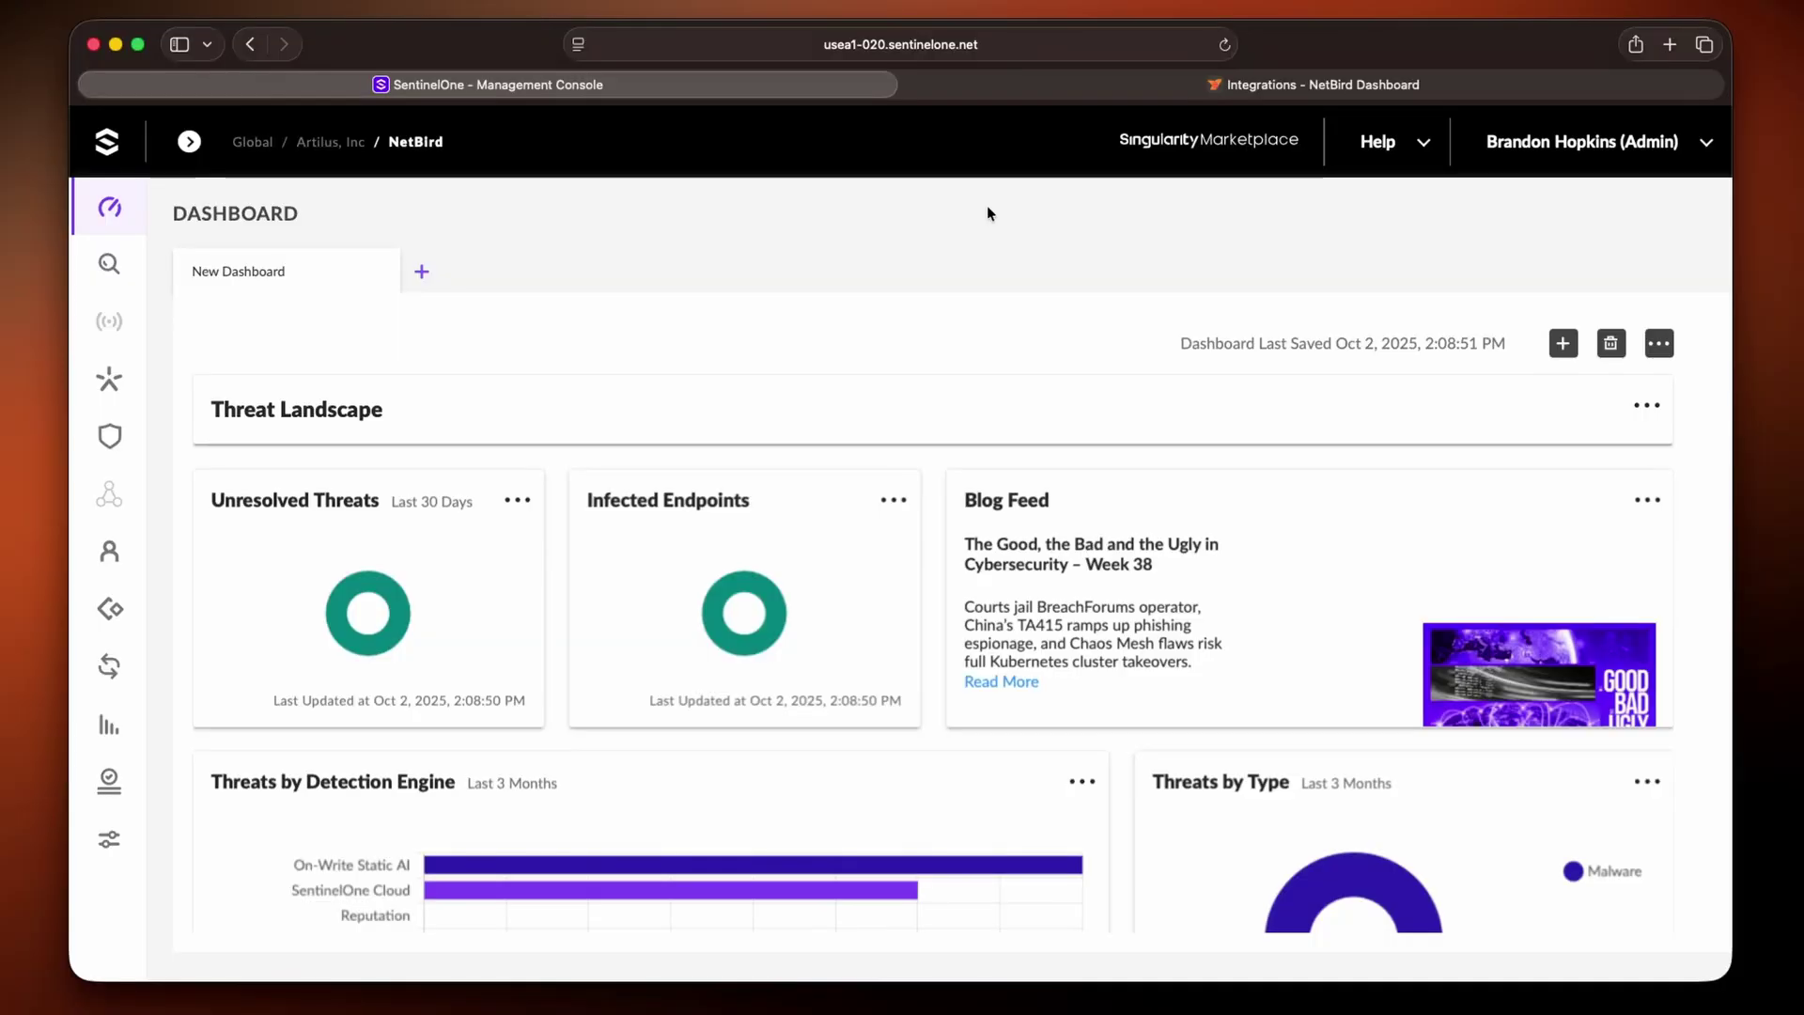
# Step: Open the SentinelOne Data Lake and go to its Manage API Keys page
pyautogui.moveTo(117, 329)
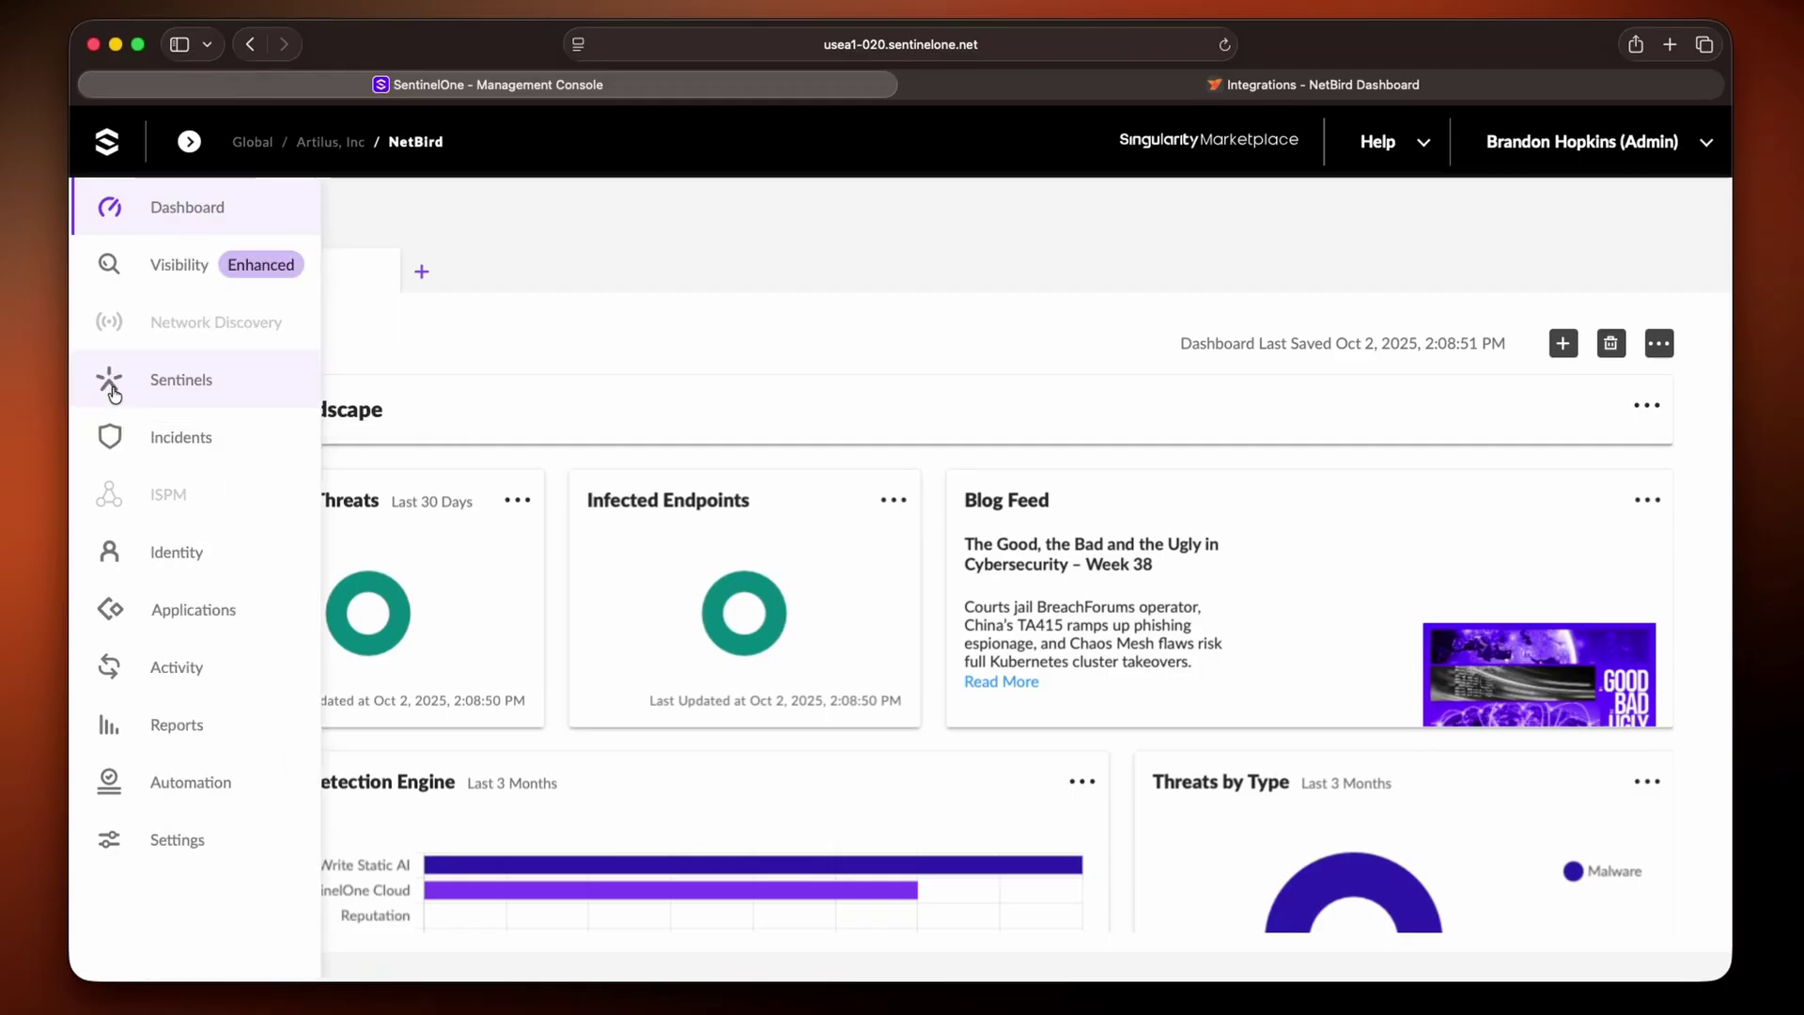
pyautogui.click(185, 272)
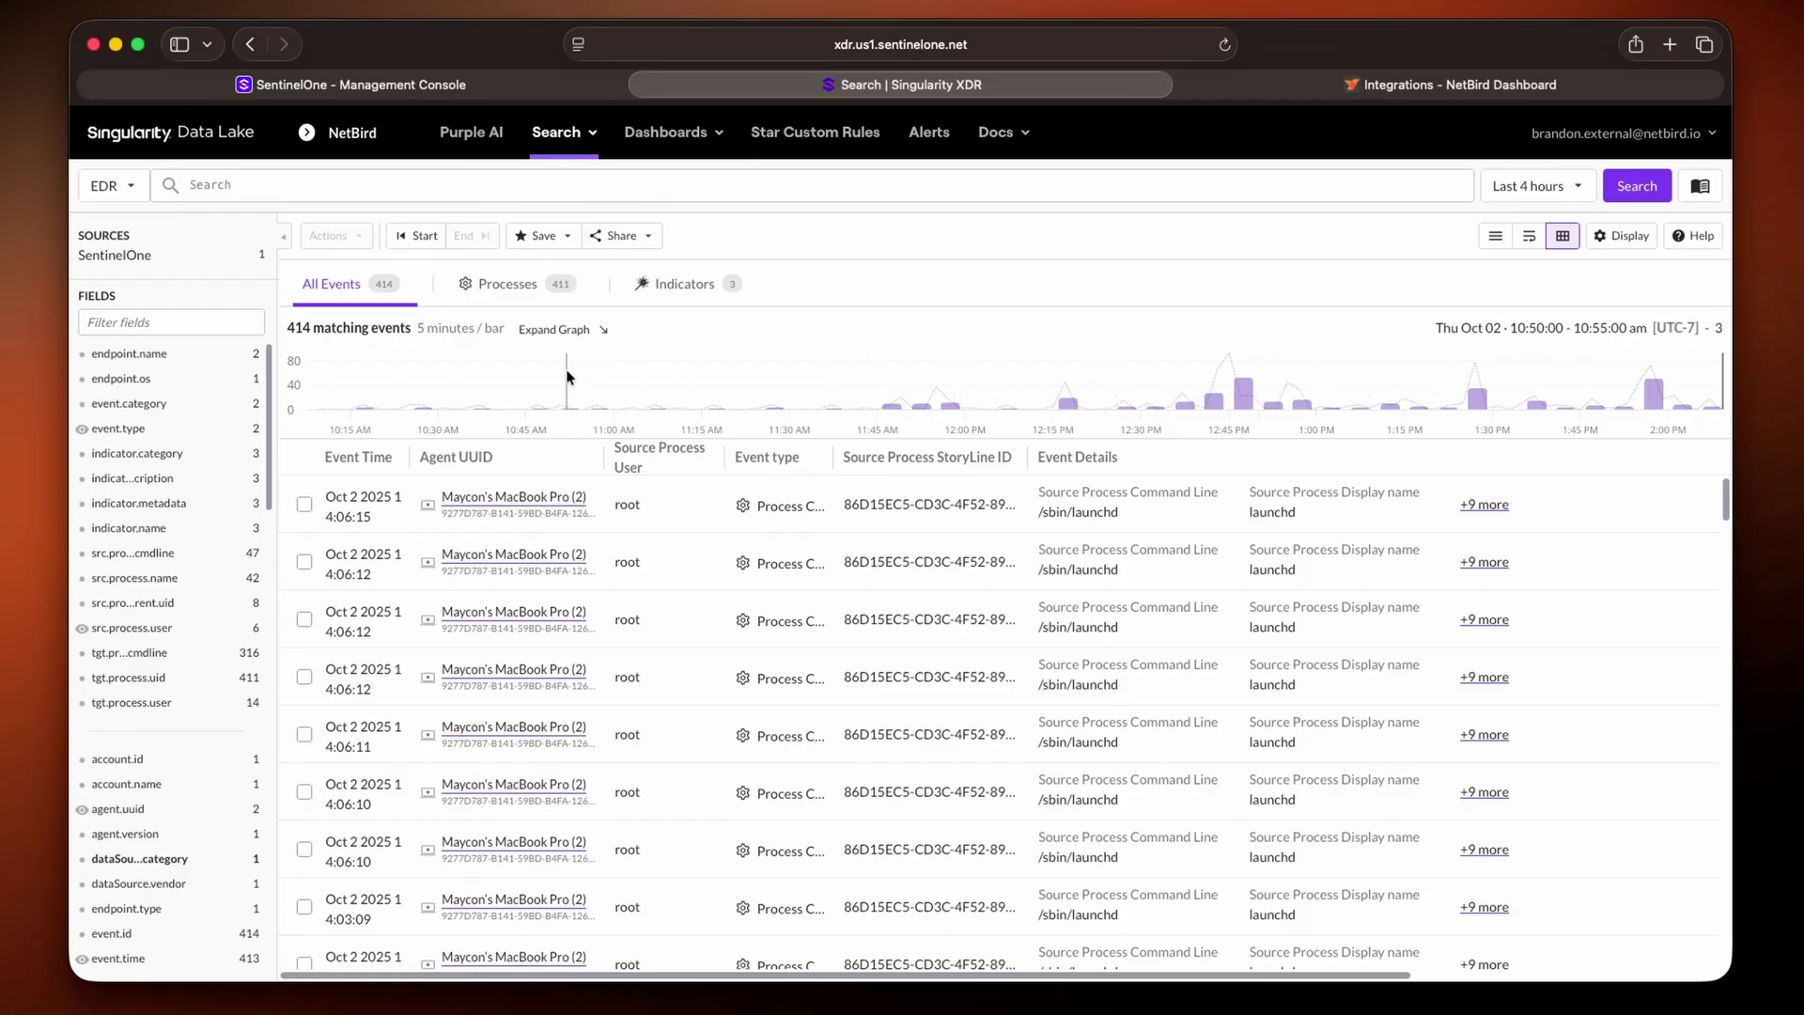
pyautogui.click(1695, 138)
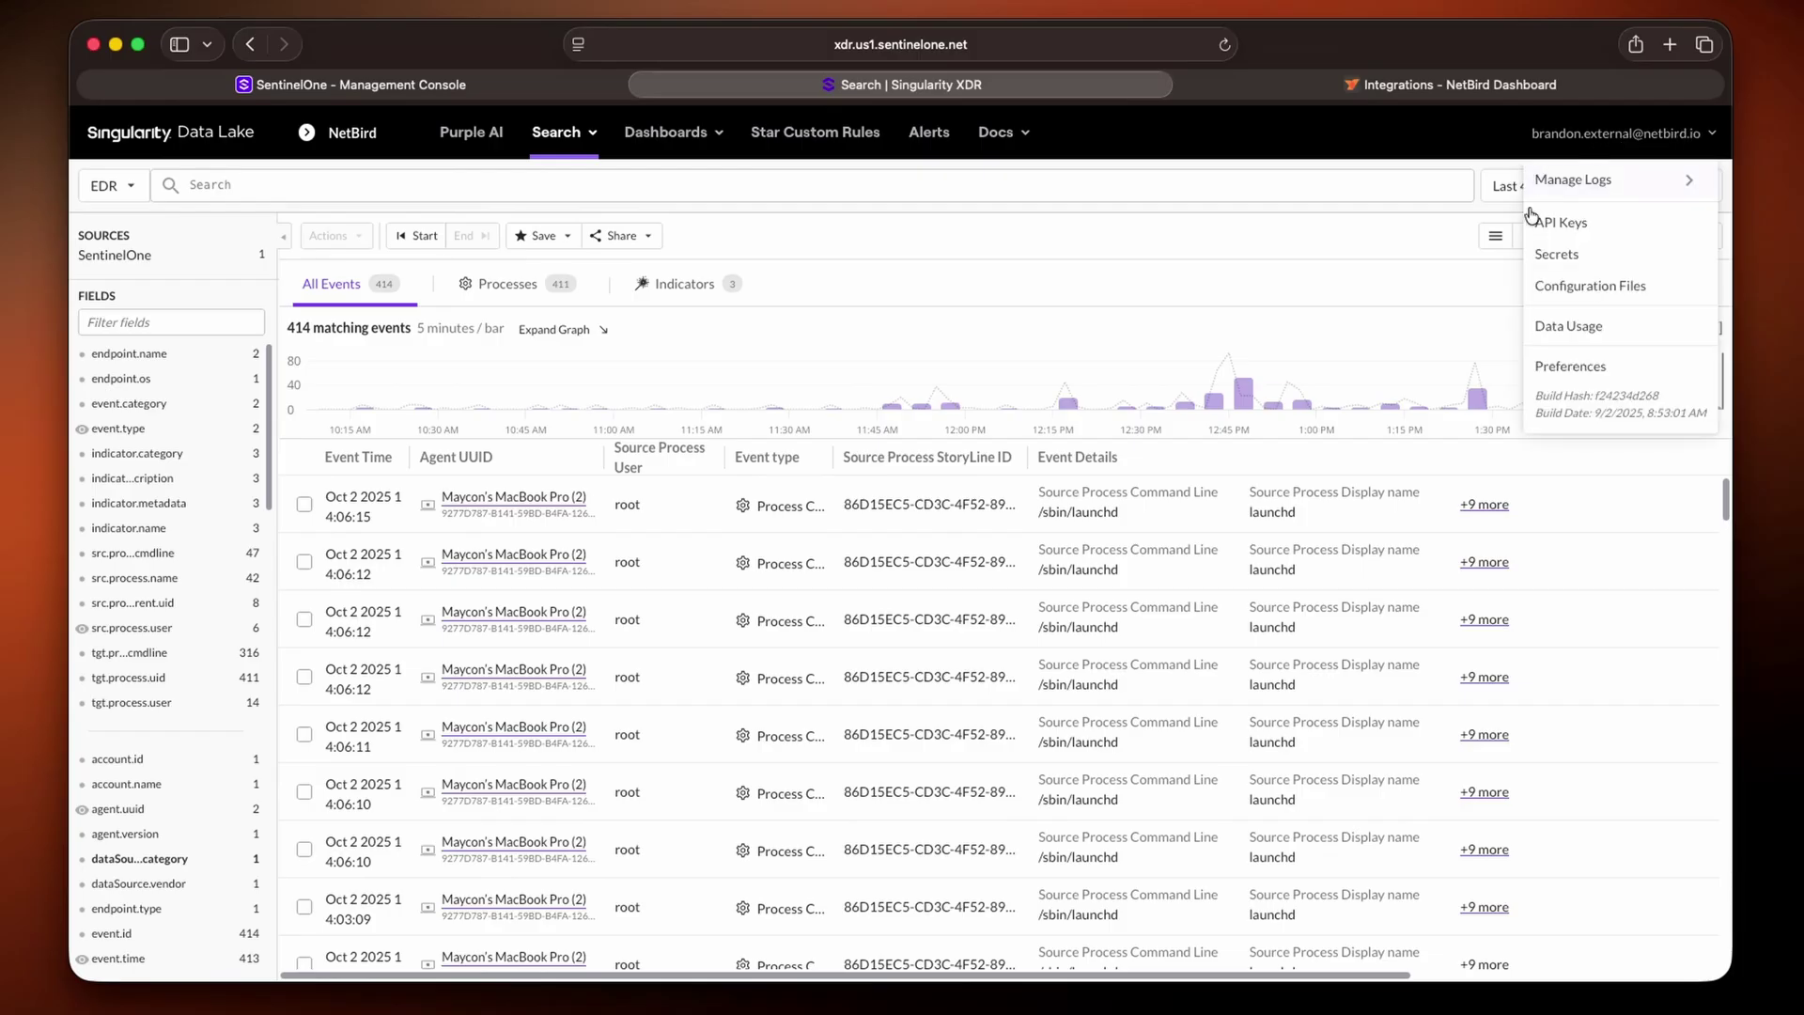
pyautogui.click(1569, 223)
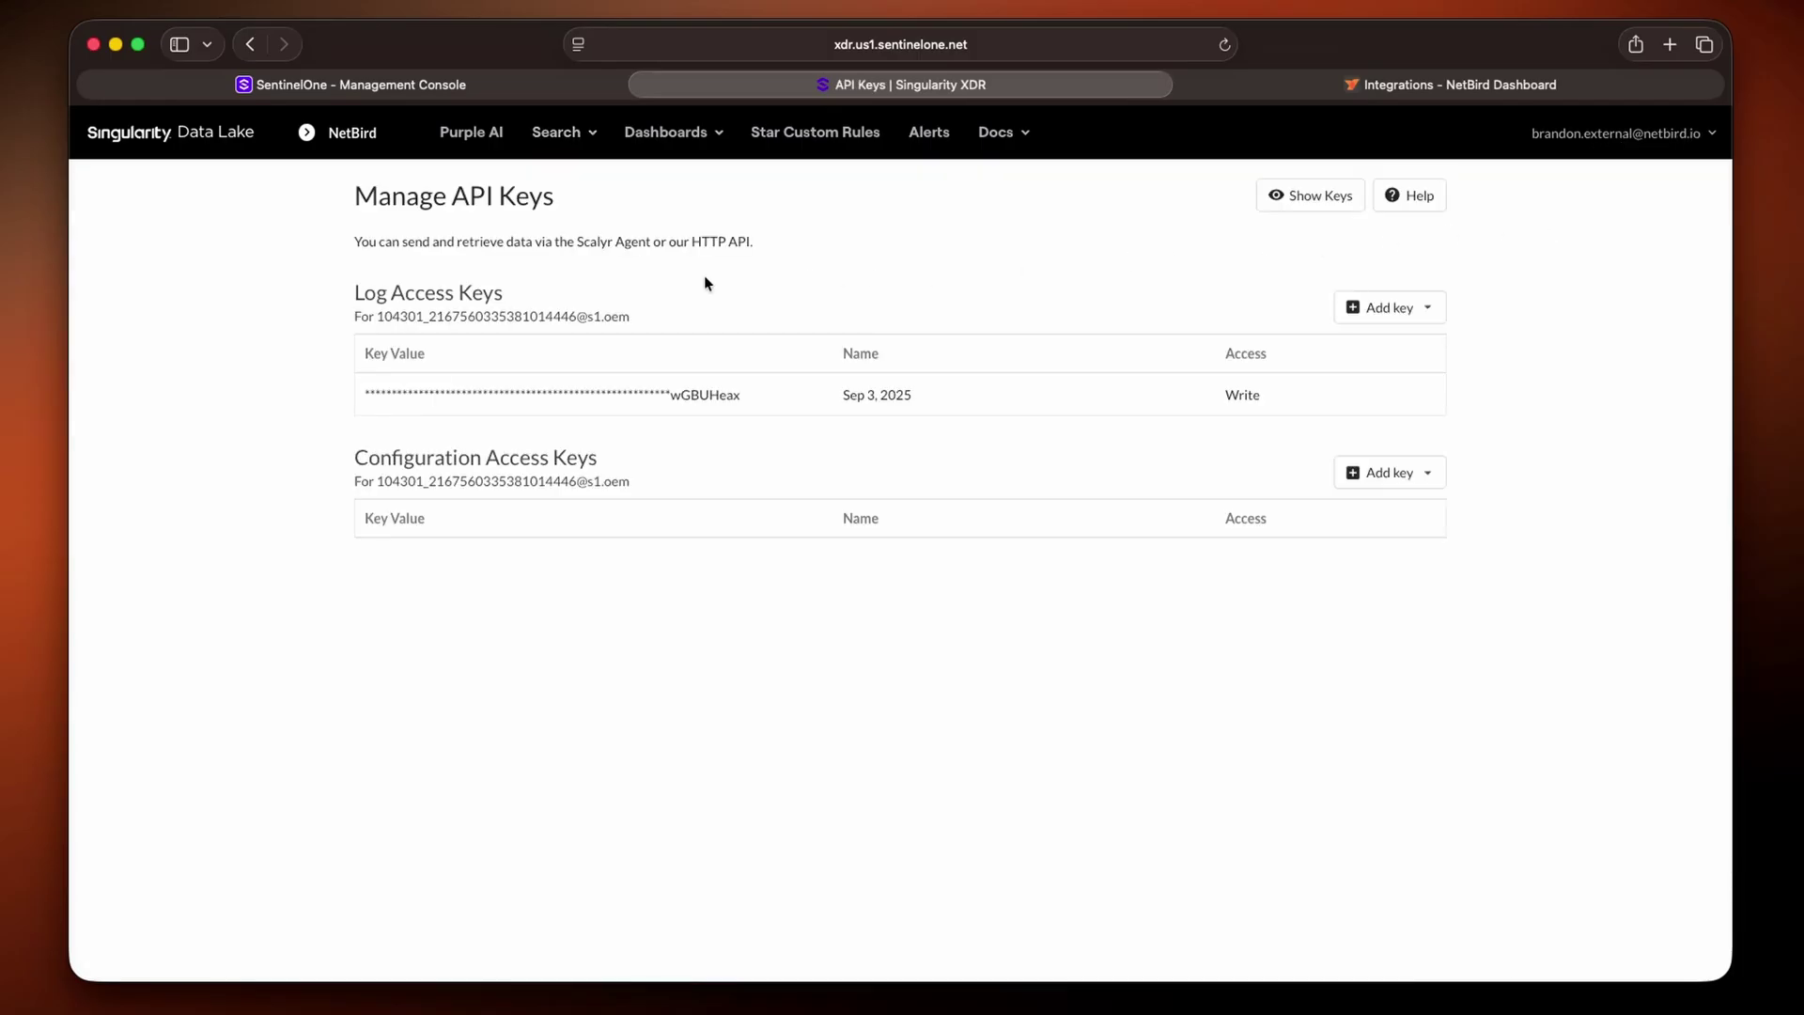
# Step: Add a new Write key under Log Access Keys
pyautogui.click(1399, 311)
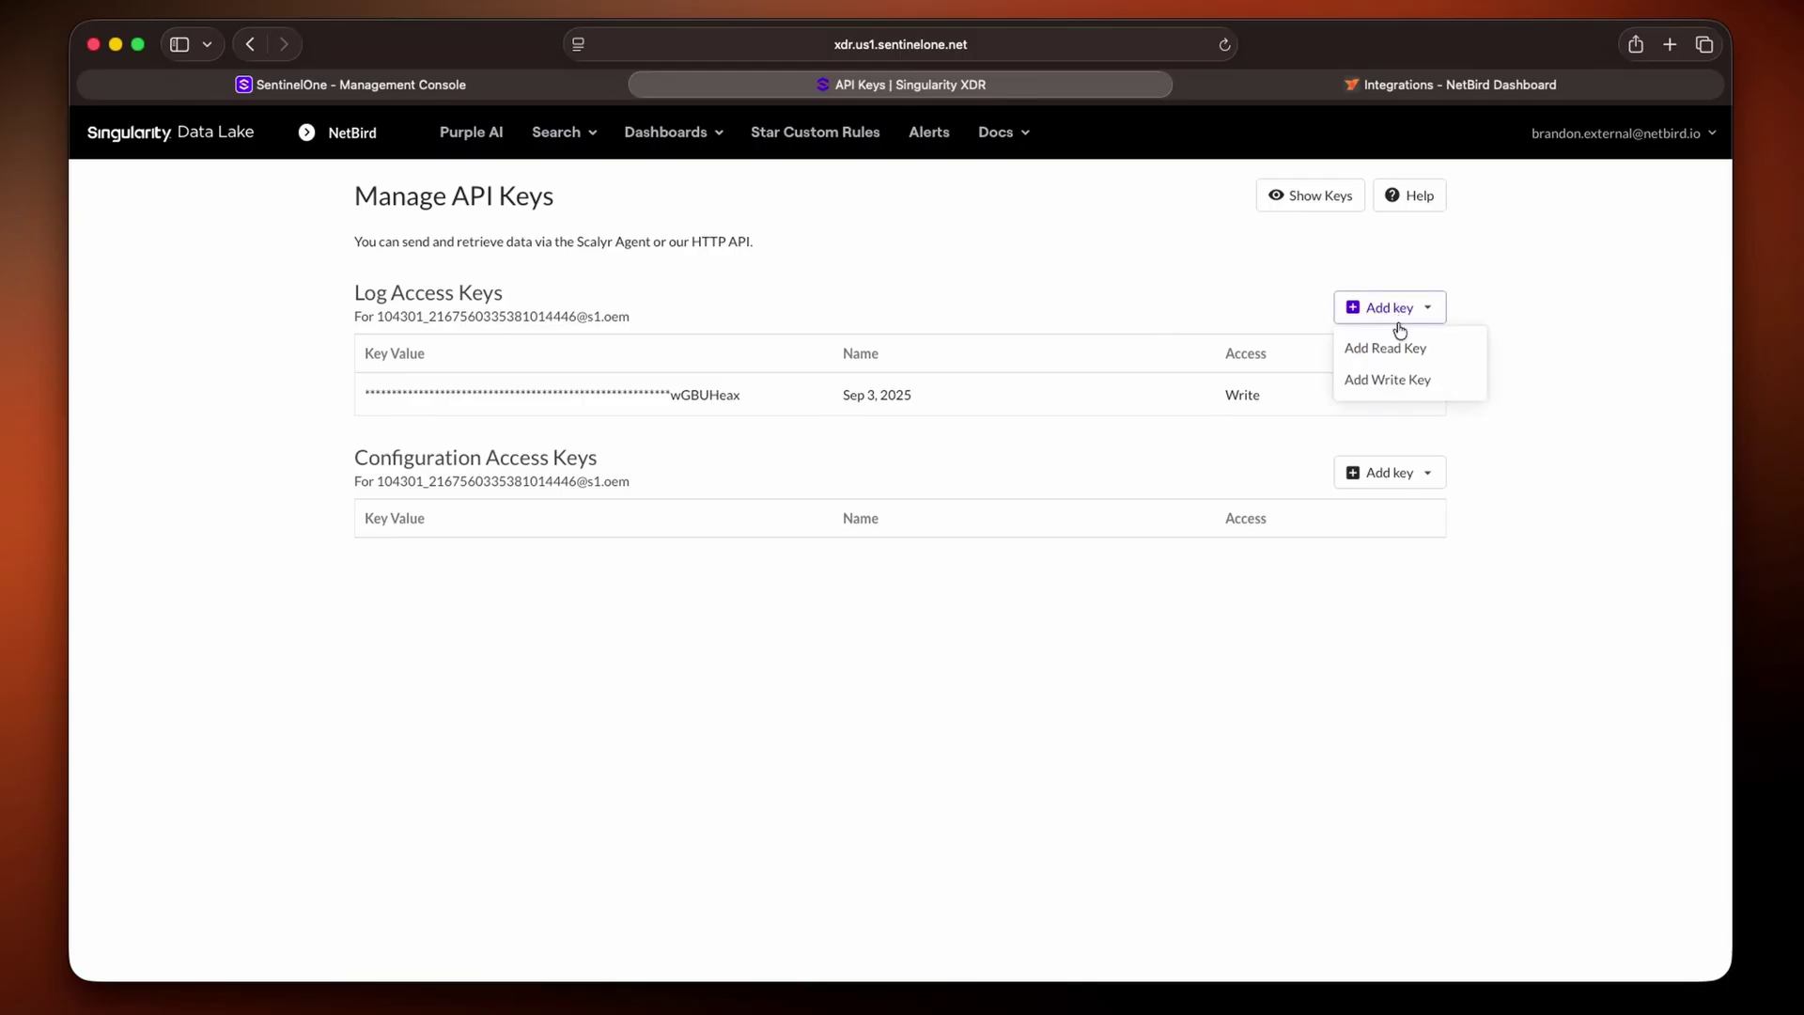
pyautogui.click(1387, 380)
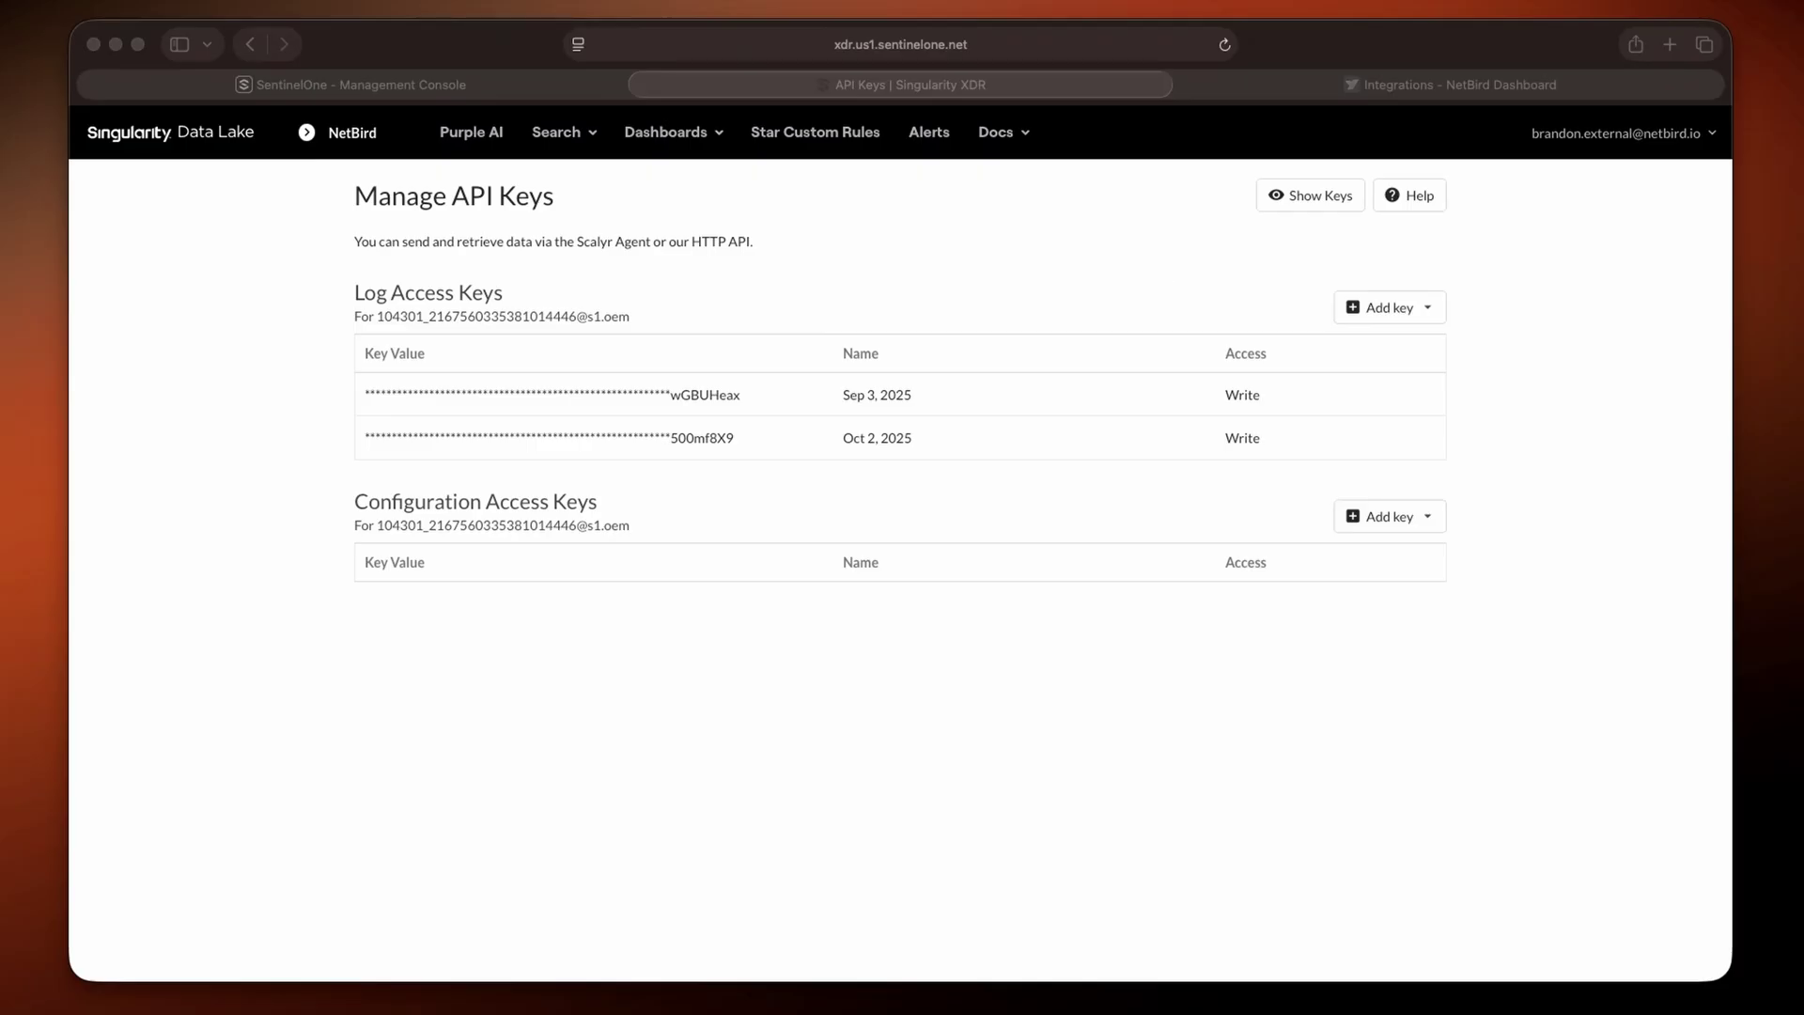
pyautogui.moveTo(1803, 103)
pyautogui.mouseDown()
pyautogui.moveTo(752, 22)
pyautogui.moveTo(485, 21)
pyautogui.moveTo(1803, 99)
pyautogui.mouseUp()
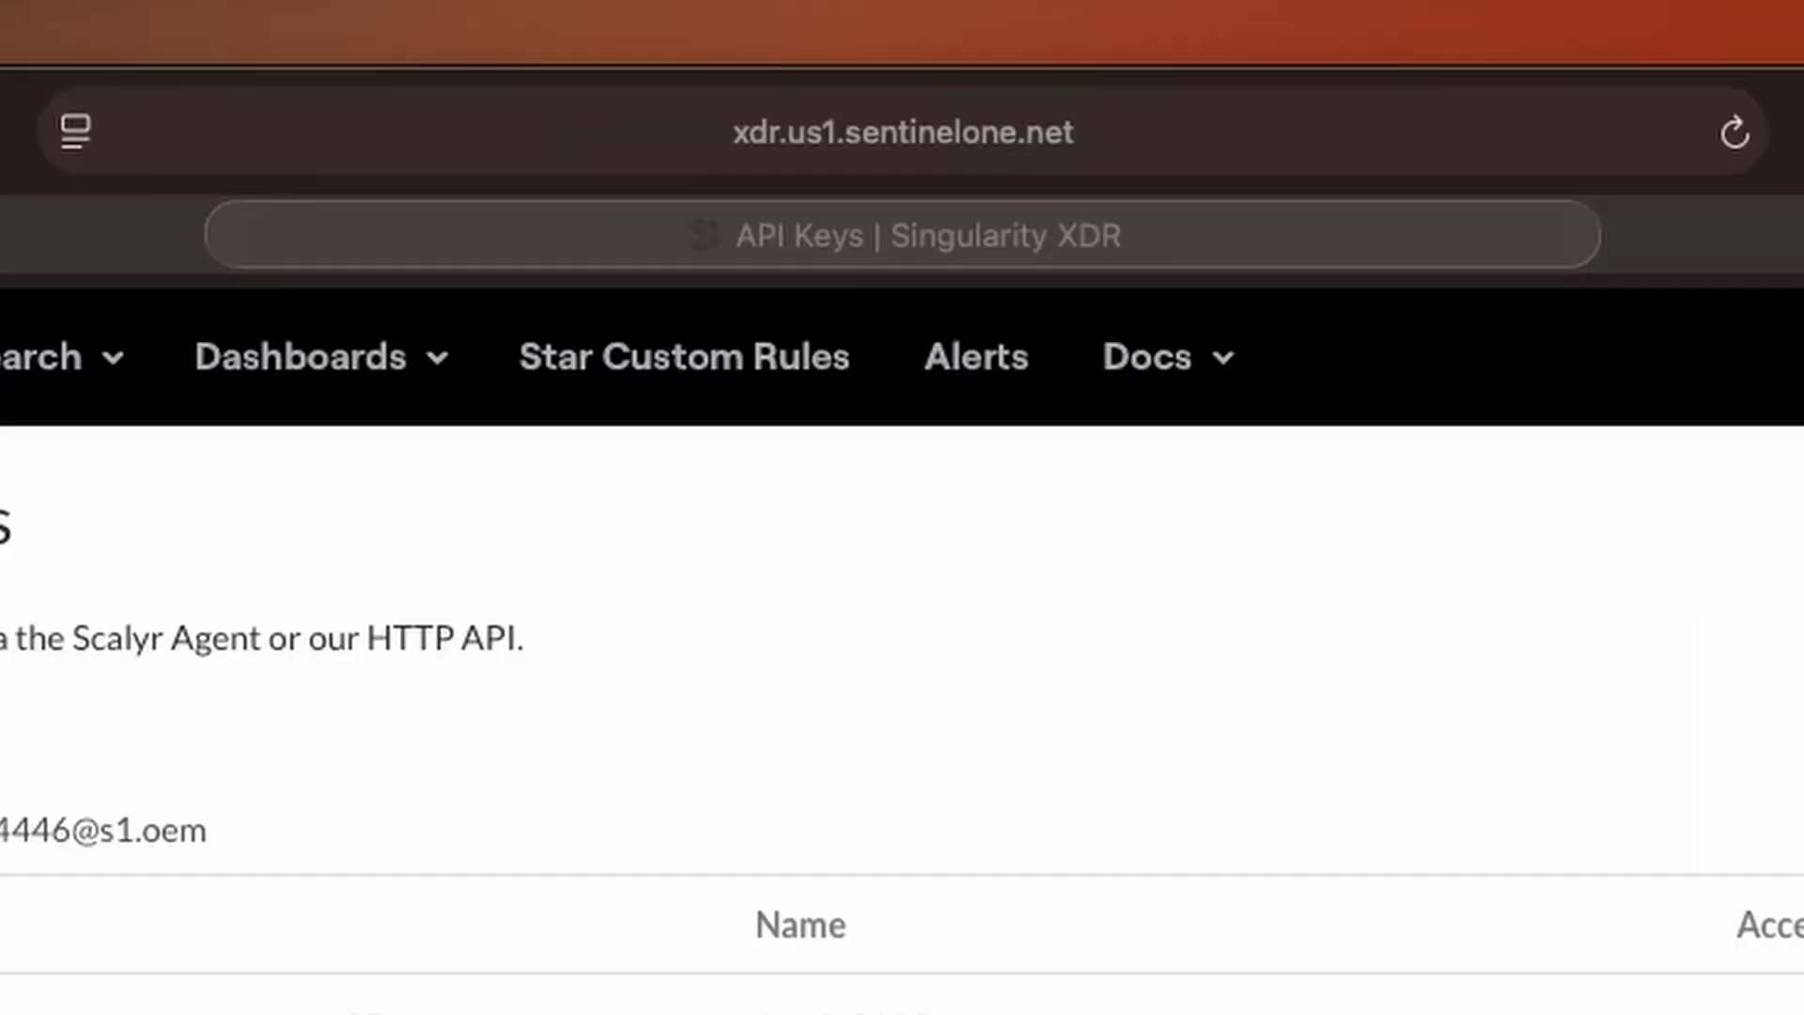
# Step: Load the HEC docs address in a new tab and copy the tenant name usea1-020
pyautogui.press('super+t')
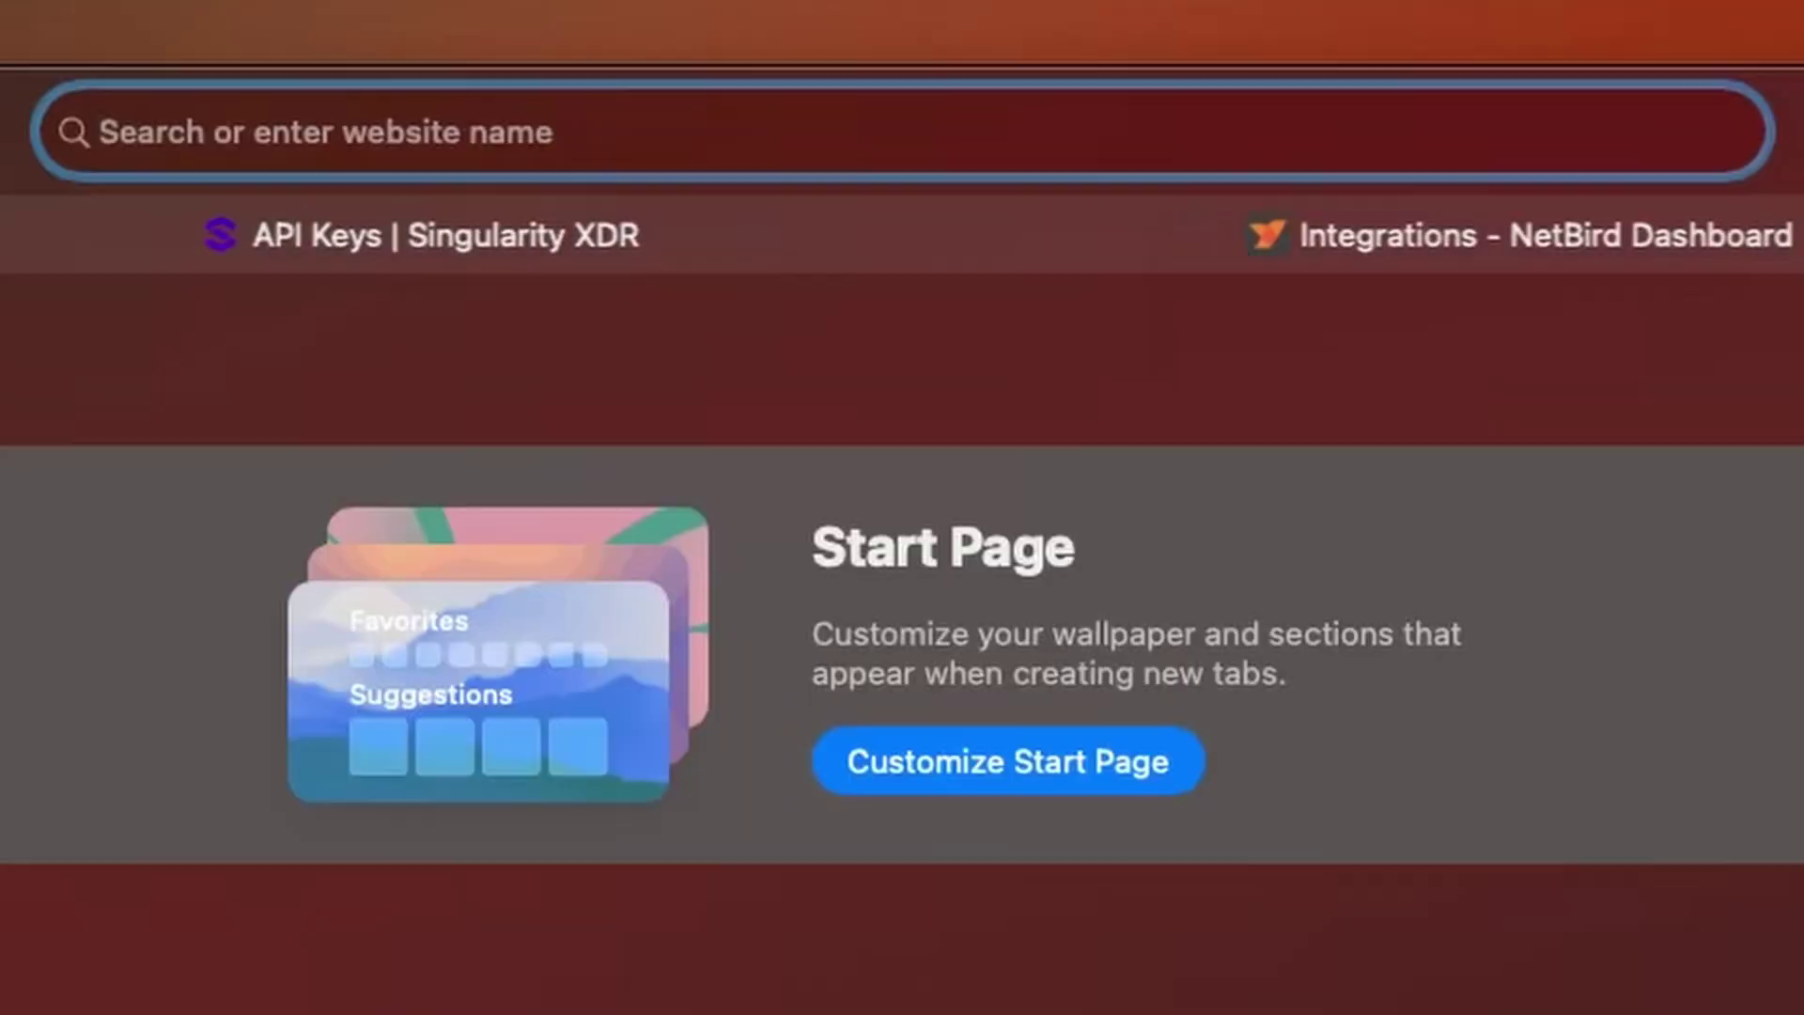
pyautogui.write('https://<your-tenant>.sentinelone.net/docs/en/http-event-collector--hec-.html#http-event-collector--hec-')
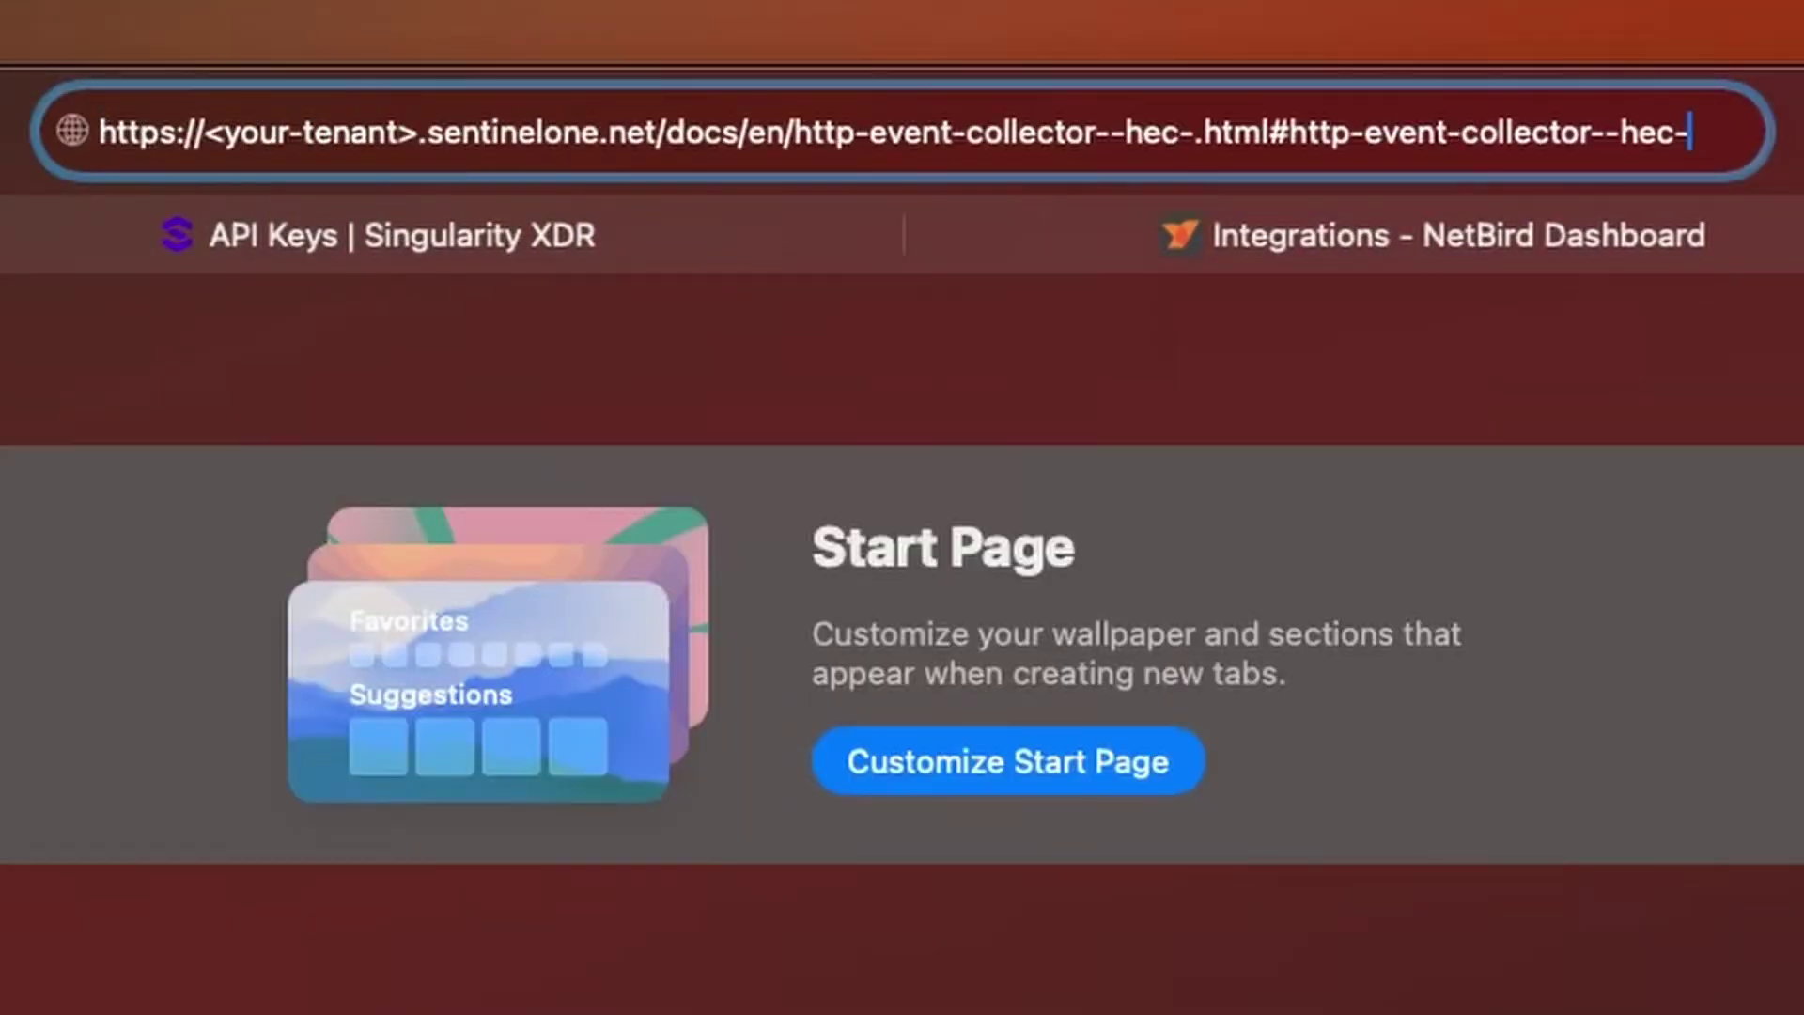
pyautogui.press('Escape')
pyautogui.click(922, 117)
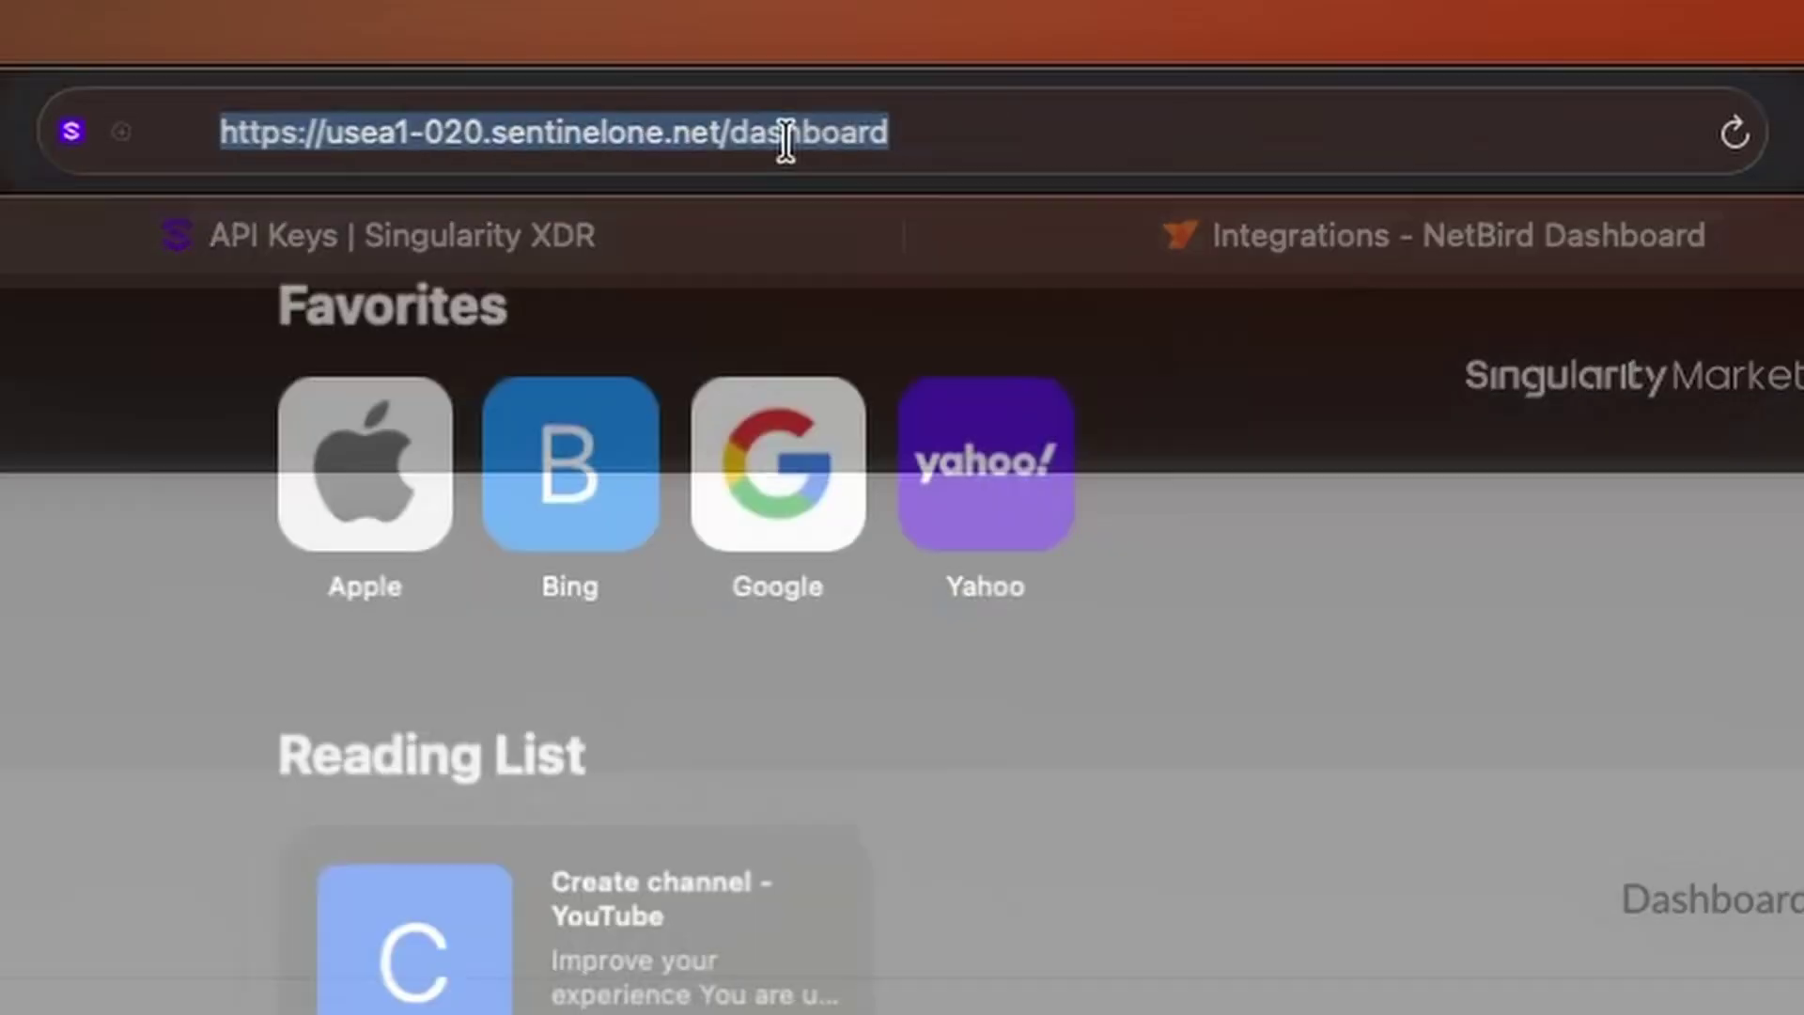
pyautogui.moveTo(367, 133); pyautogui.dragTo(204, 146)
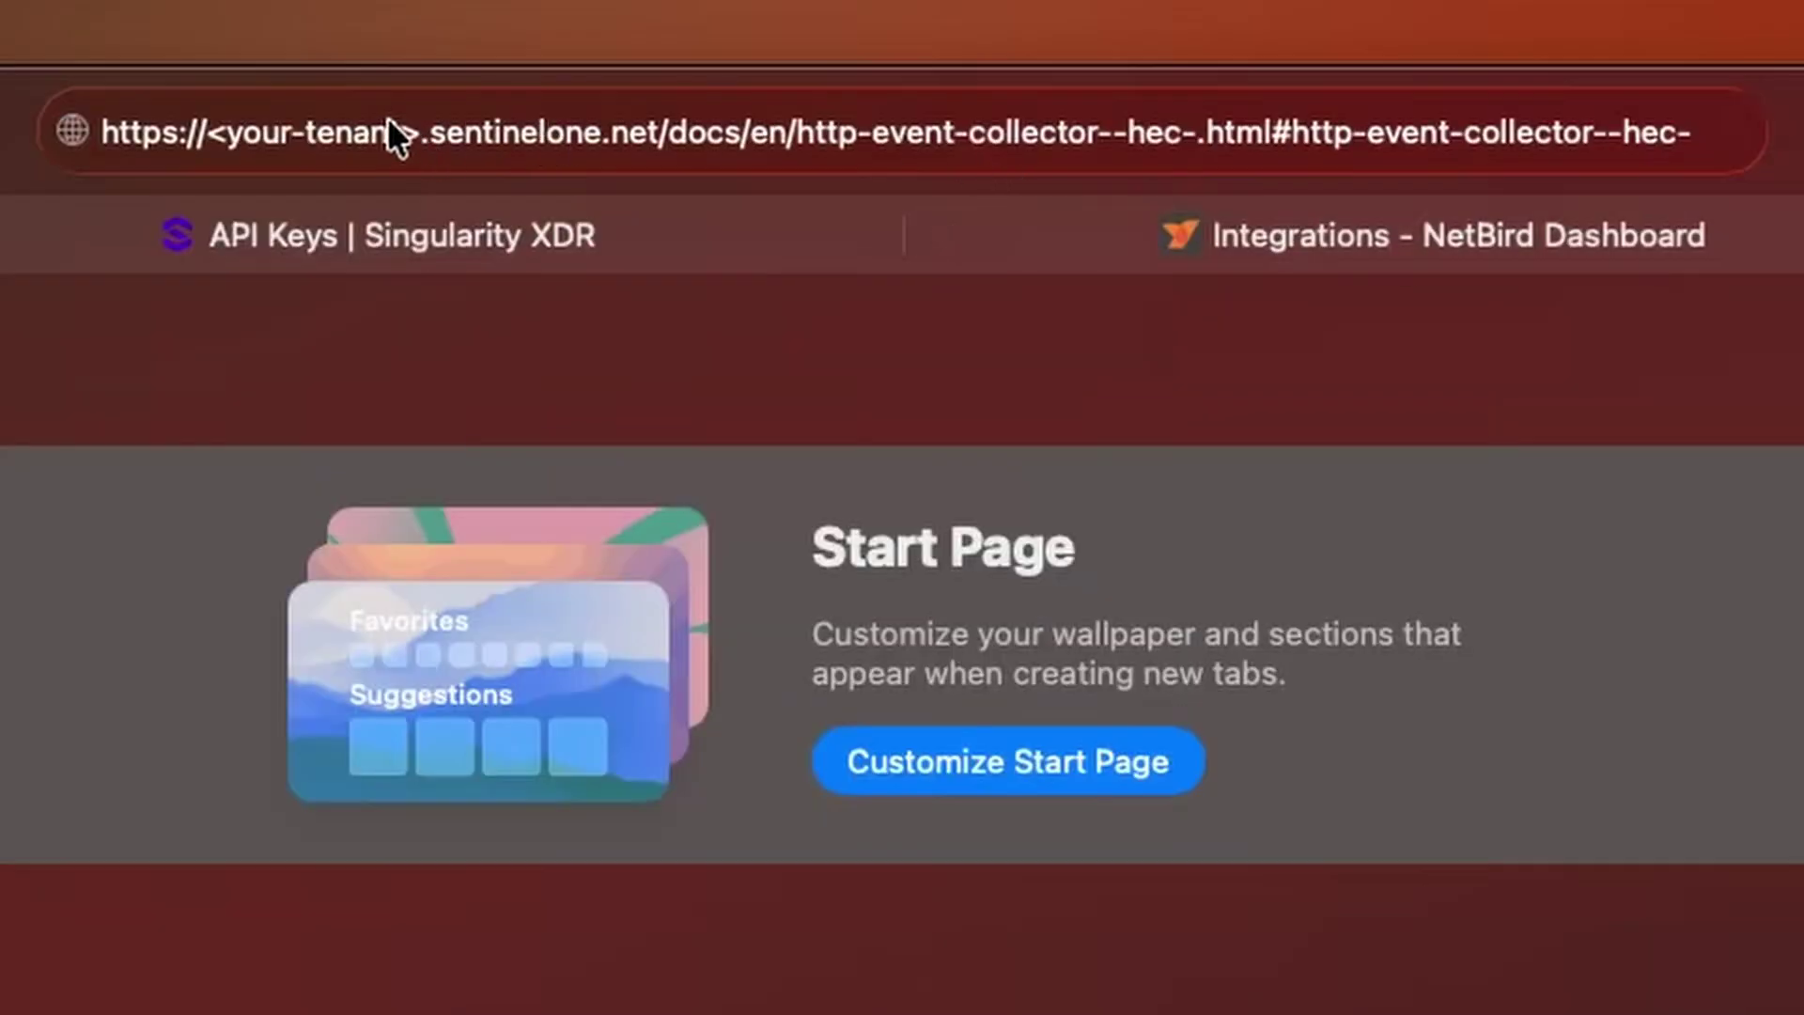
# Step: Replace the docs URL tenant placeholder with usea1-020 and scroll to the ingestion URL
pyautogui.click(415, 129)
pyautogui.click(419, 129)
pyautogui.moveTo(419, 130); pyautogui.dragTo(208, 132)
pyautogui.write('usea1-020')
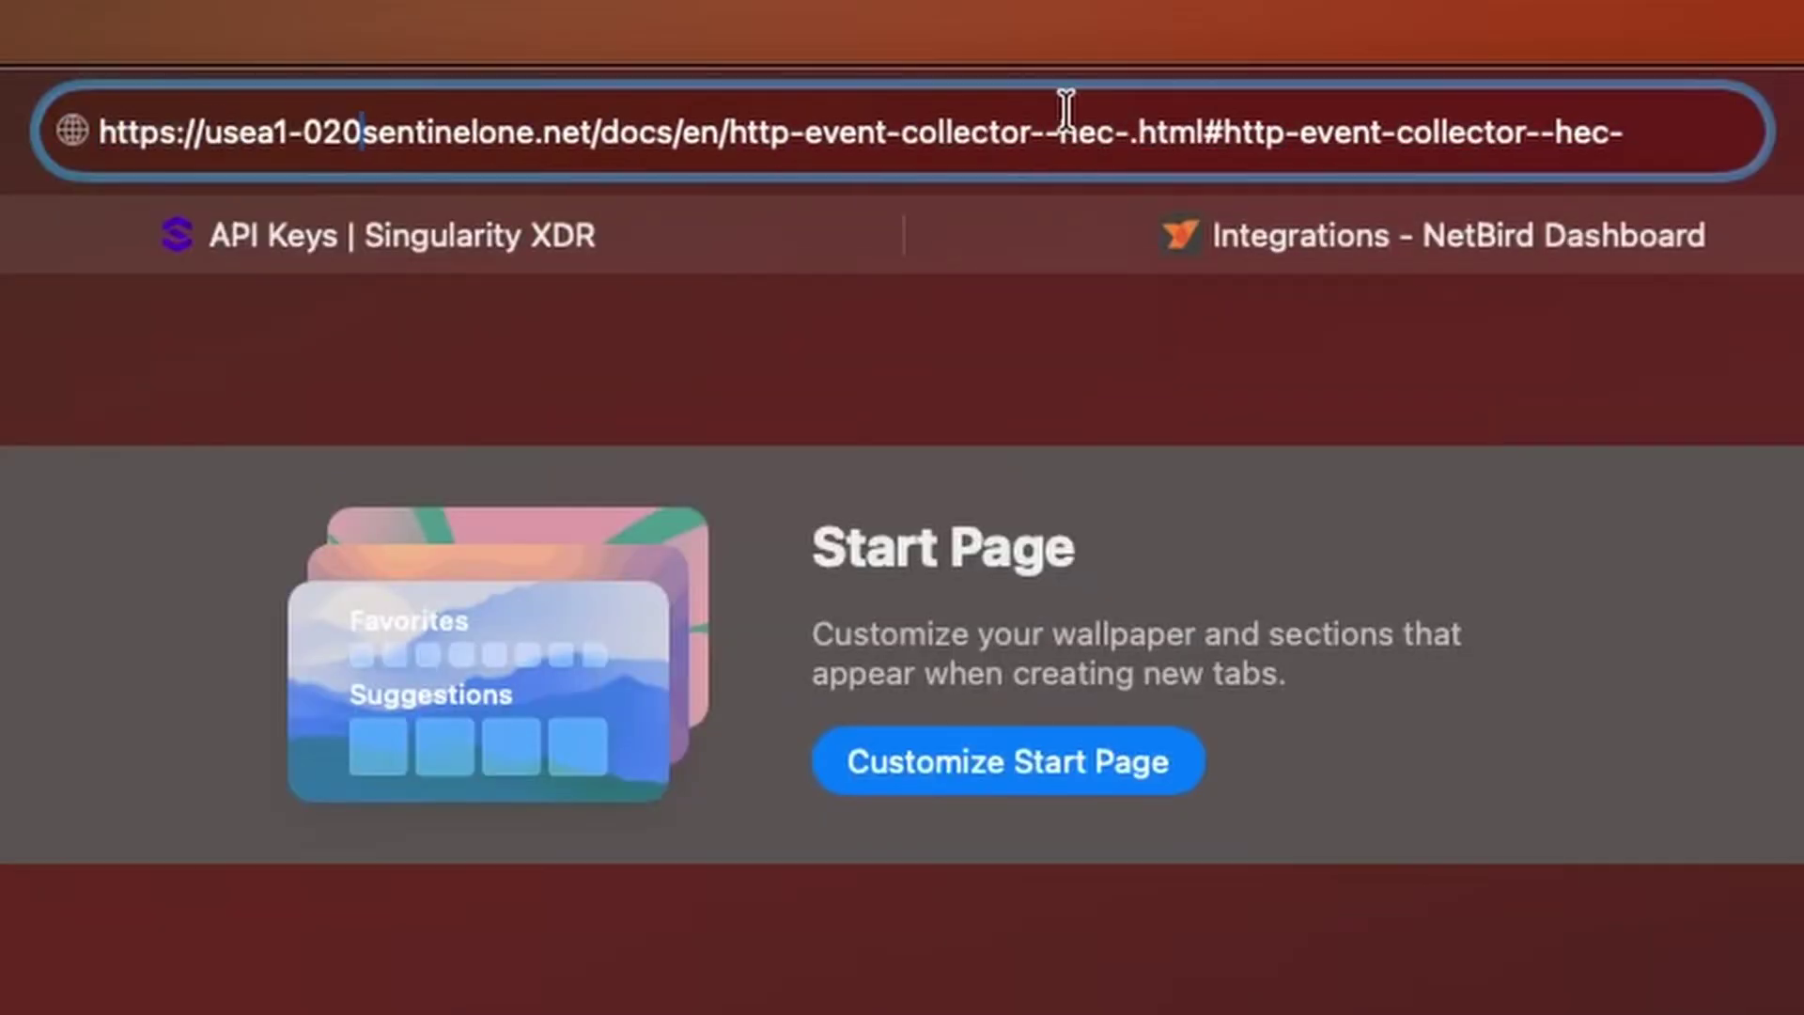
pyautogui.write('.')
pyautogui.press('Return')
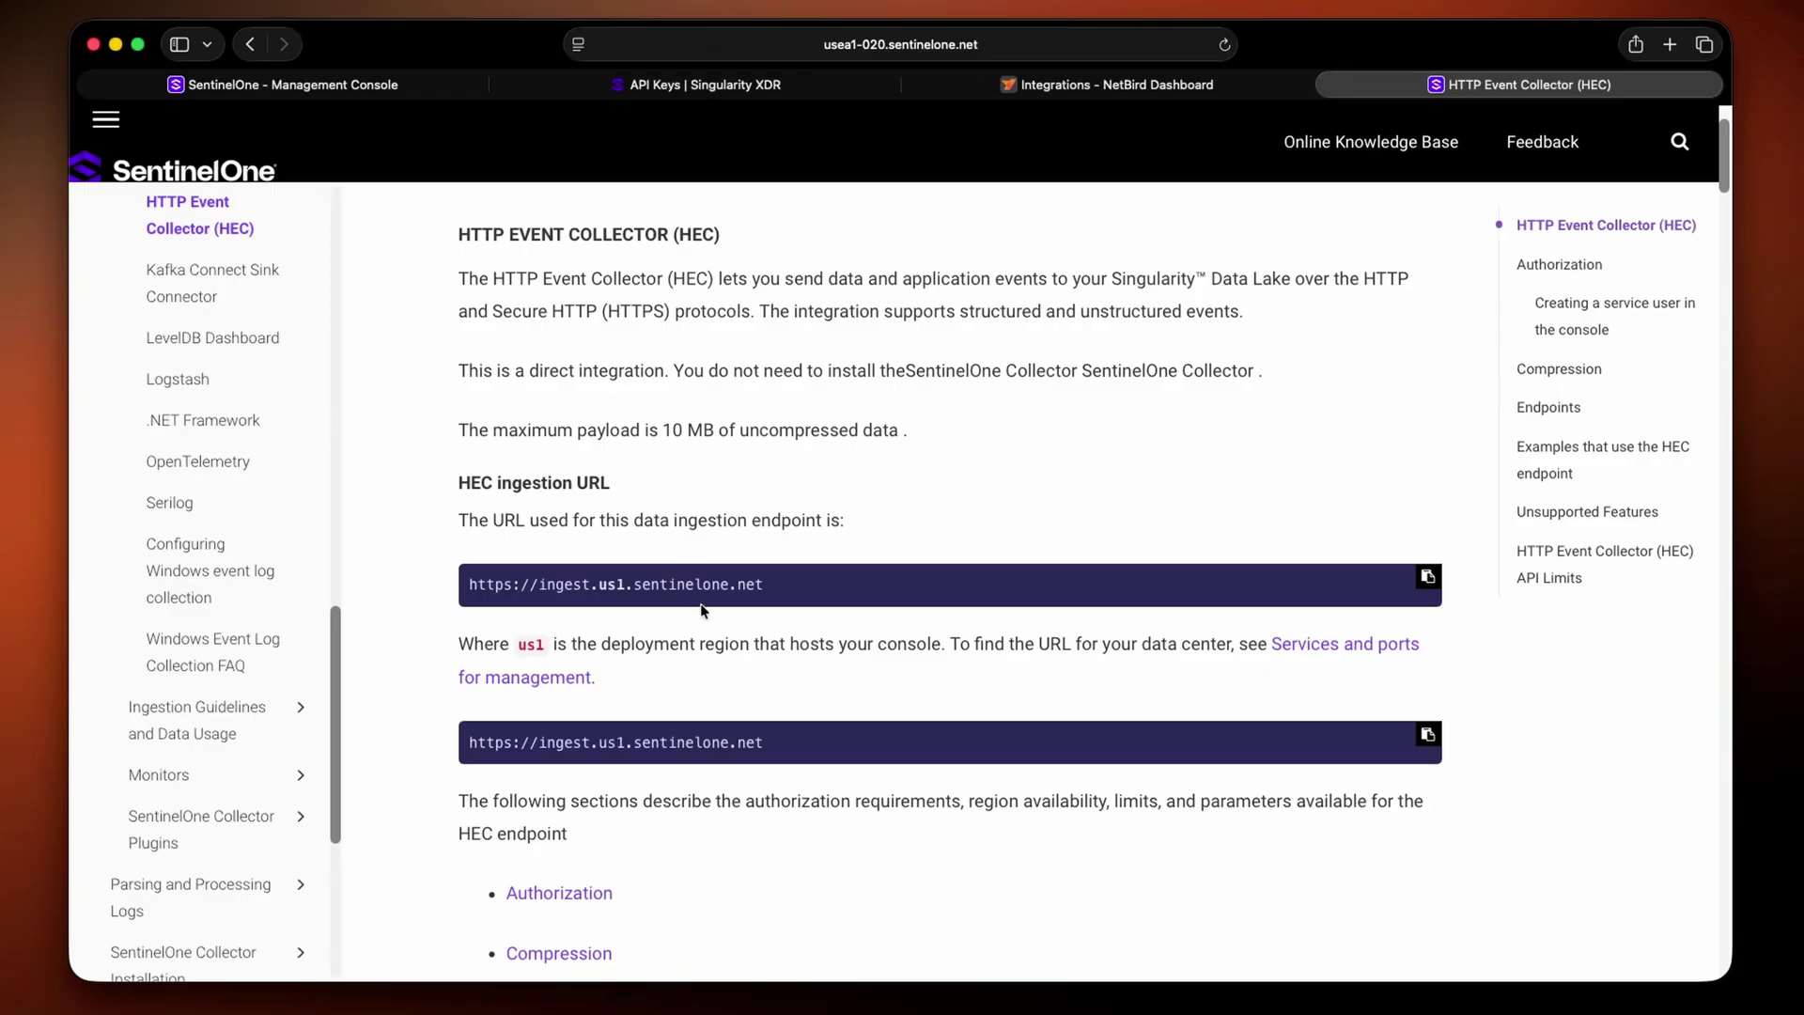
pyautogui.scroll(-3, 700, 599)
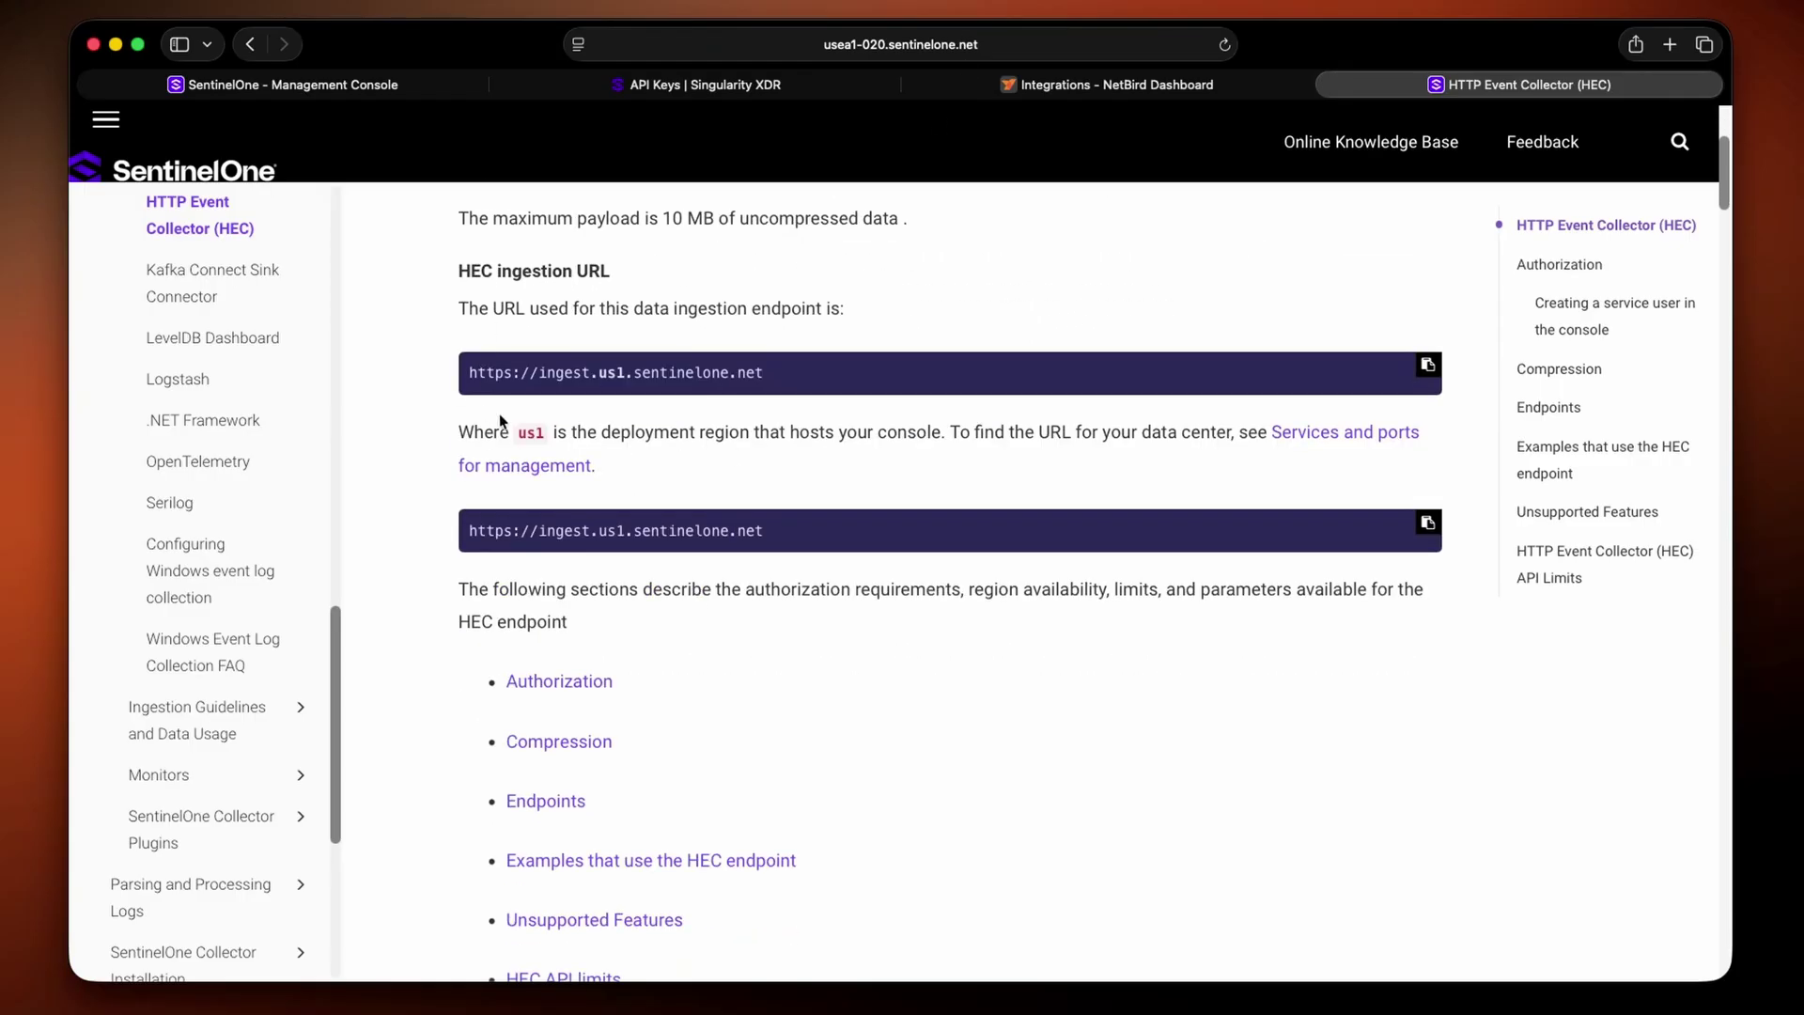
# Step: Start connecting the Generic HTTP integration under Event Streaming
pyautogui.click(1057, 89)
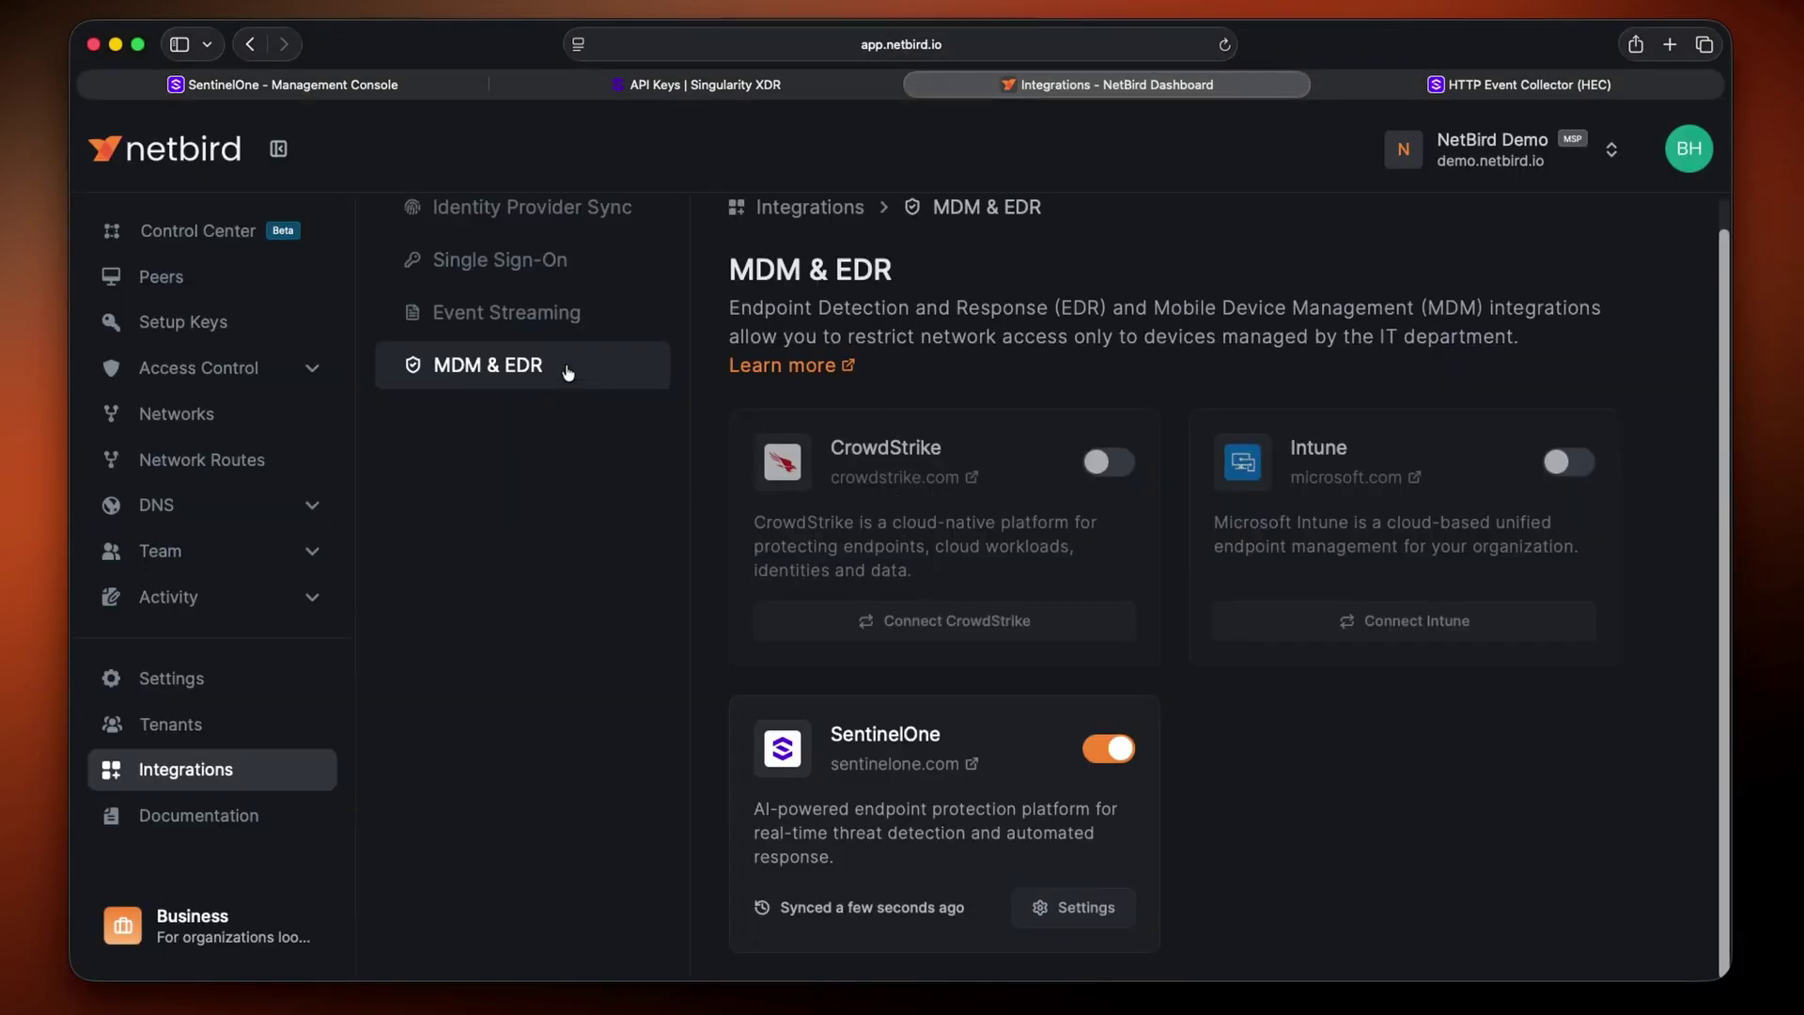
pyautogui.click(543, 320)
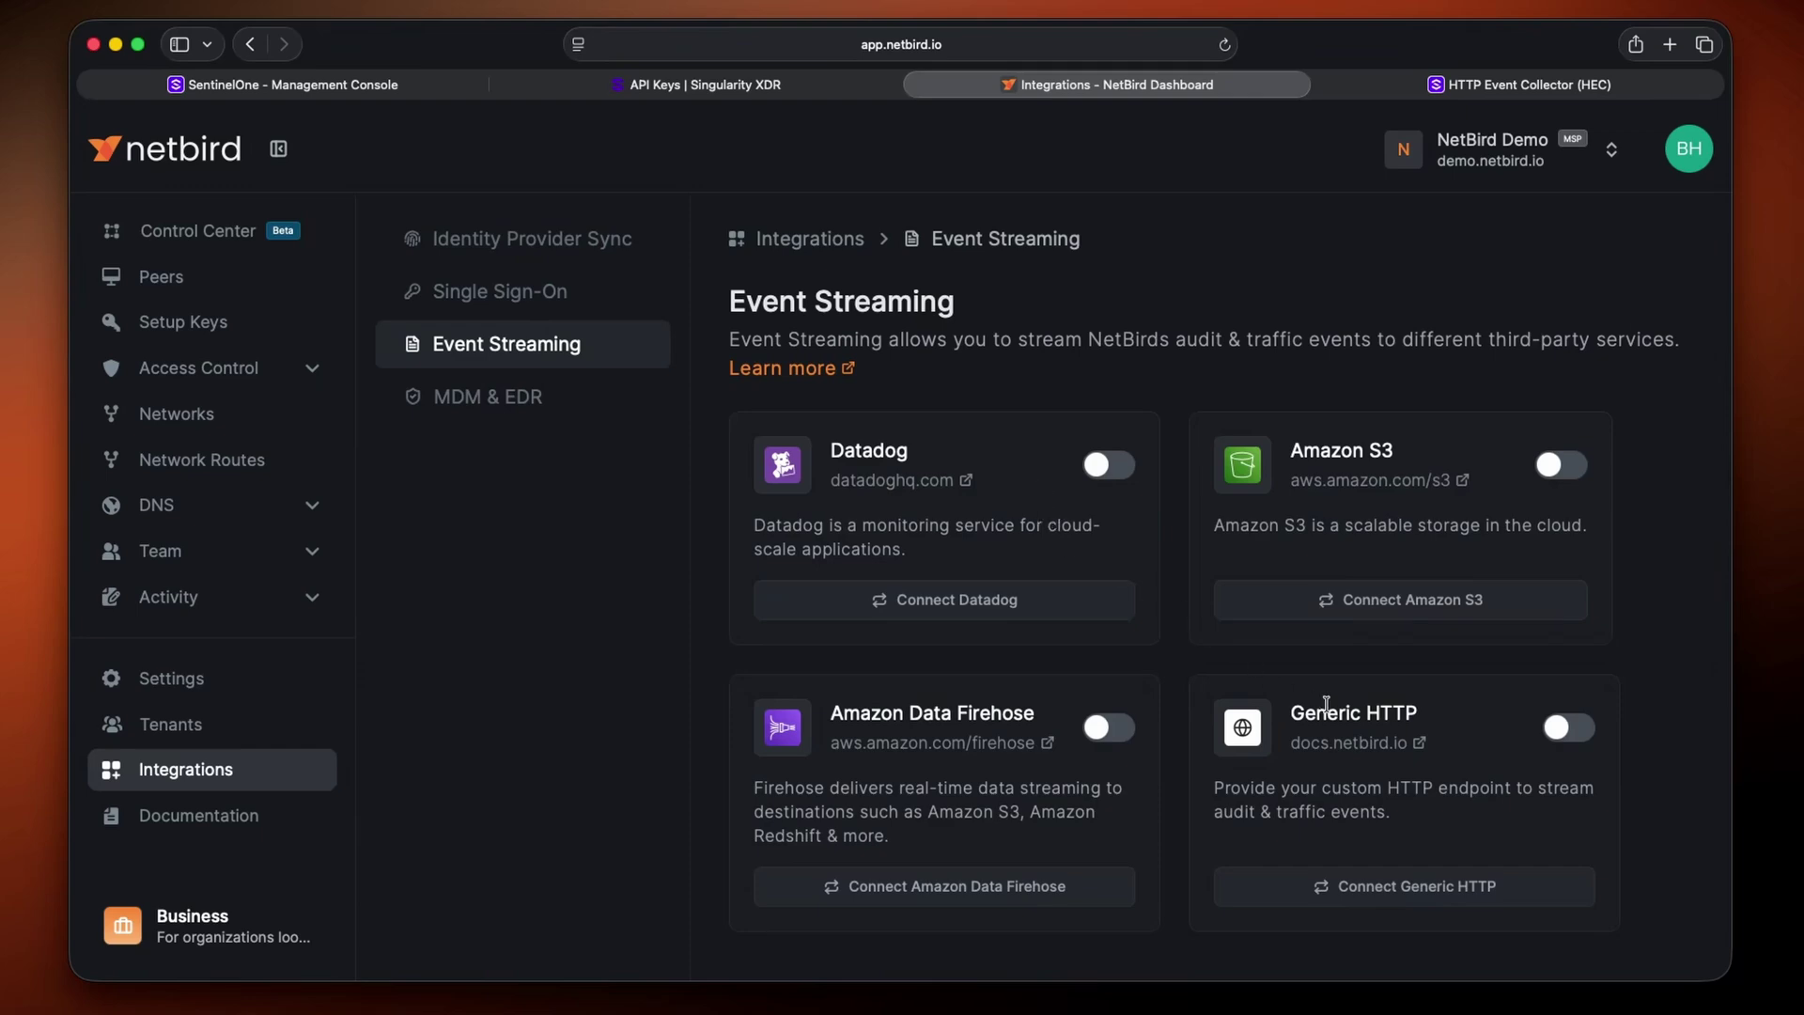
pyautogui.click(1567, 728)
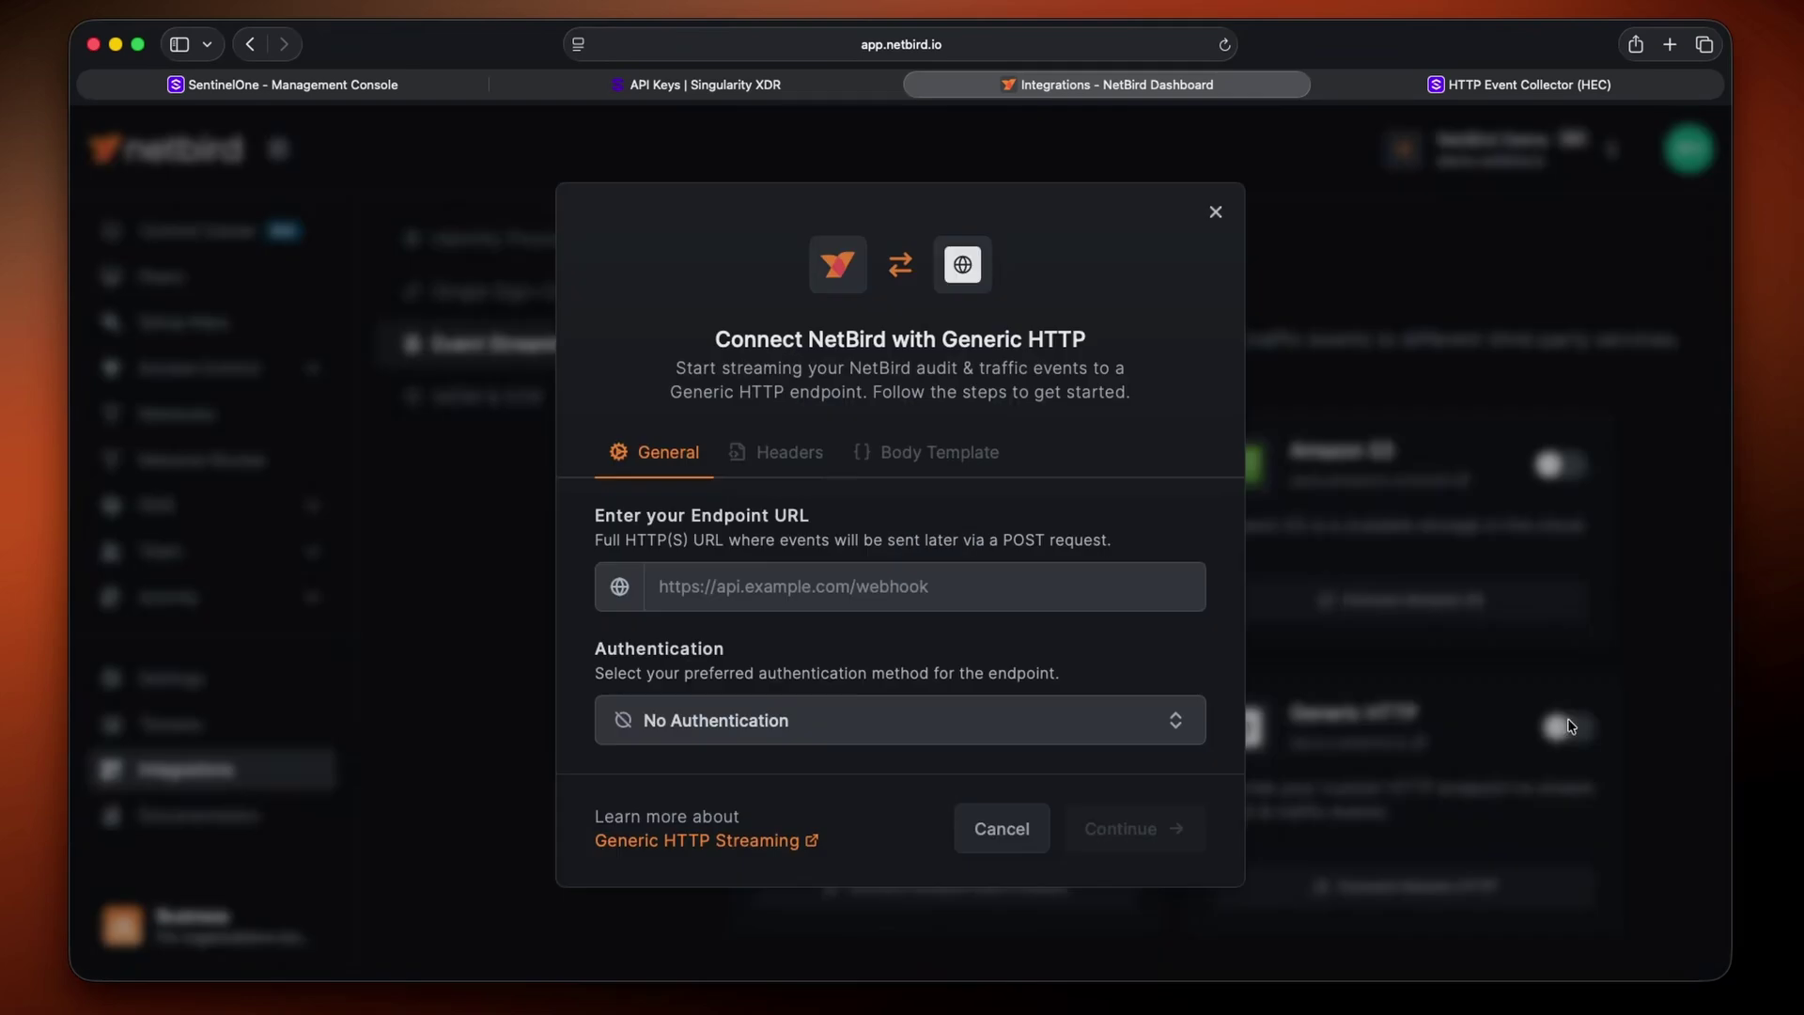
pyautogui.click(1530, 83)
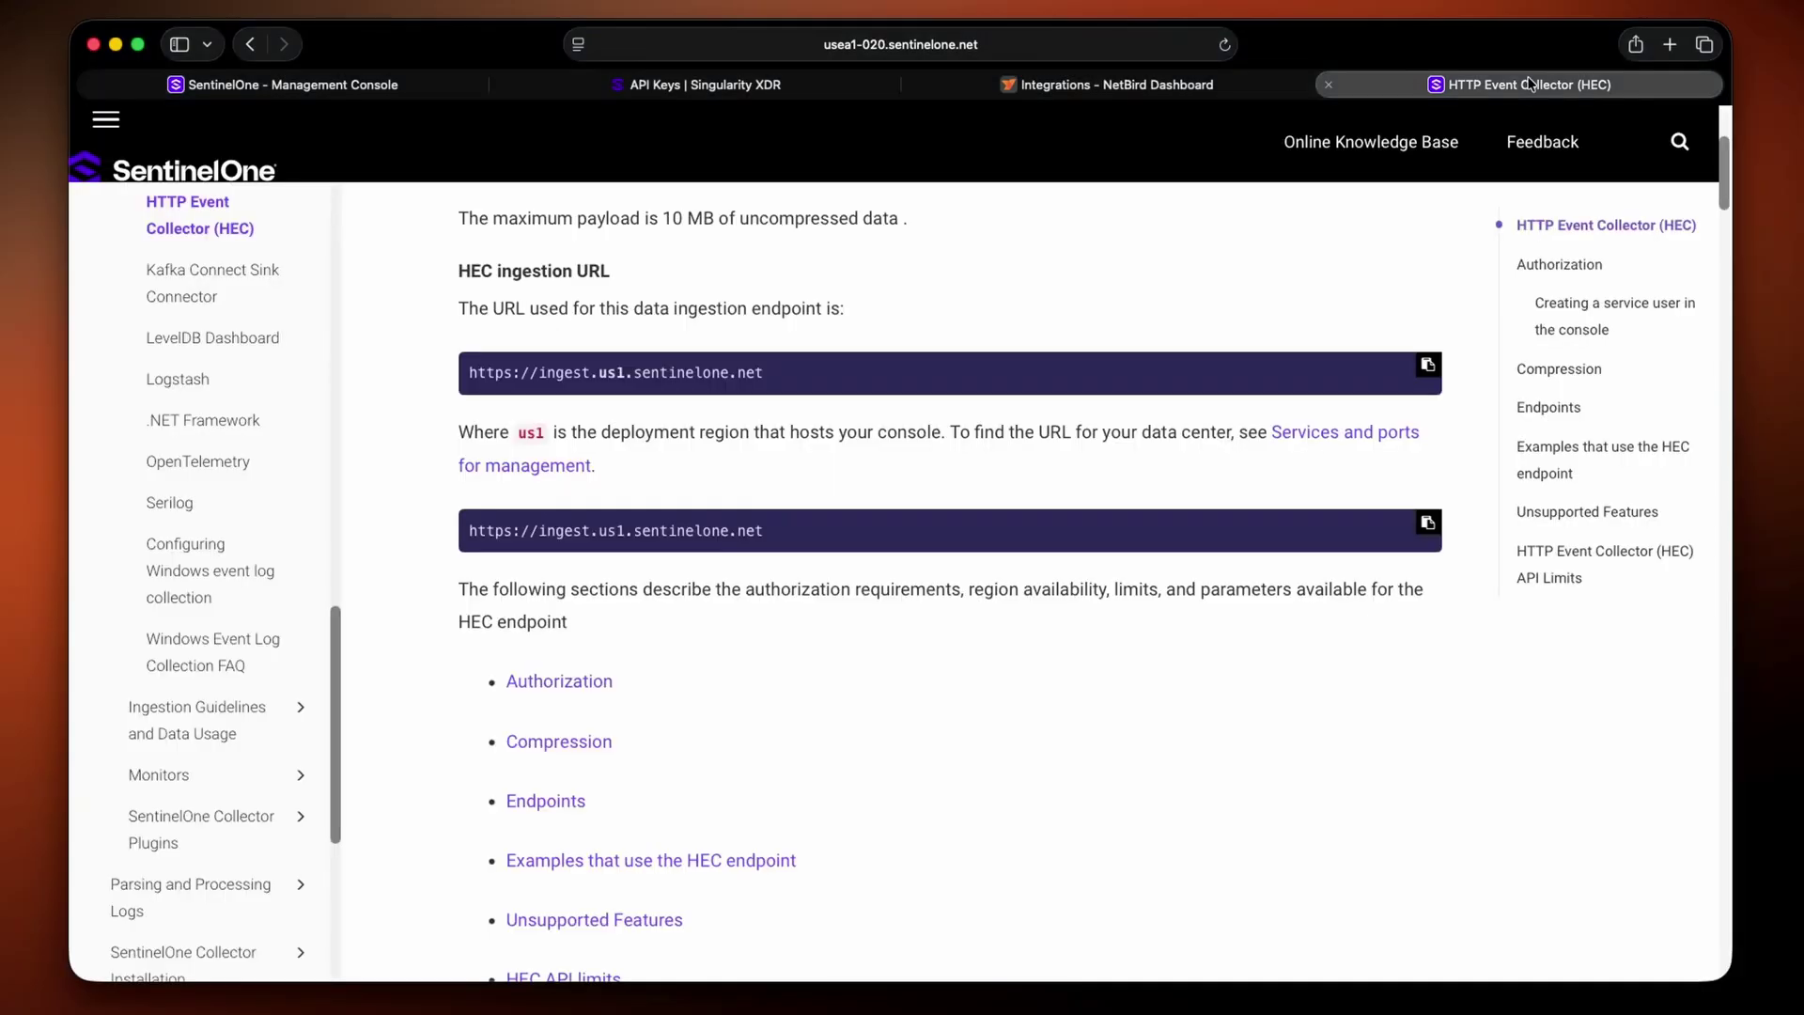
pyautogui.click(1425, 372)
pyautogui.click(1109, 84)
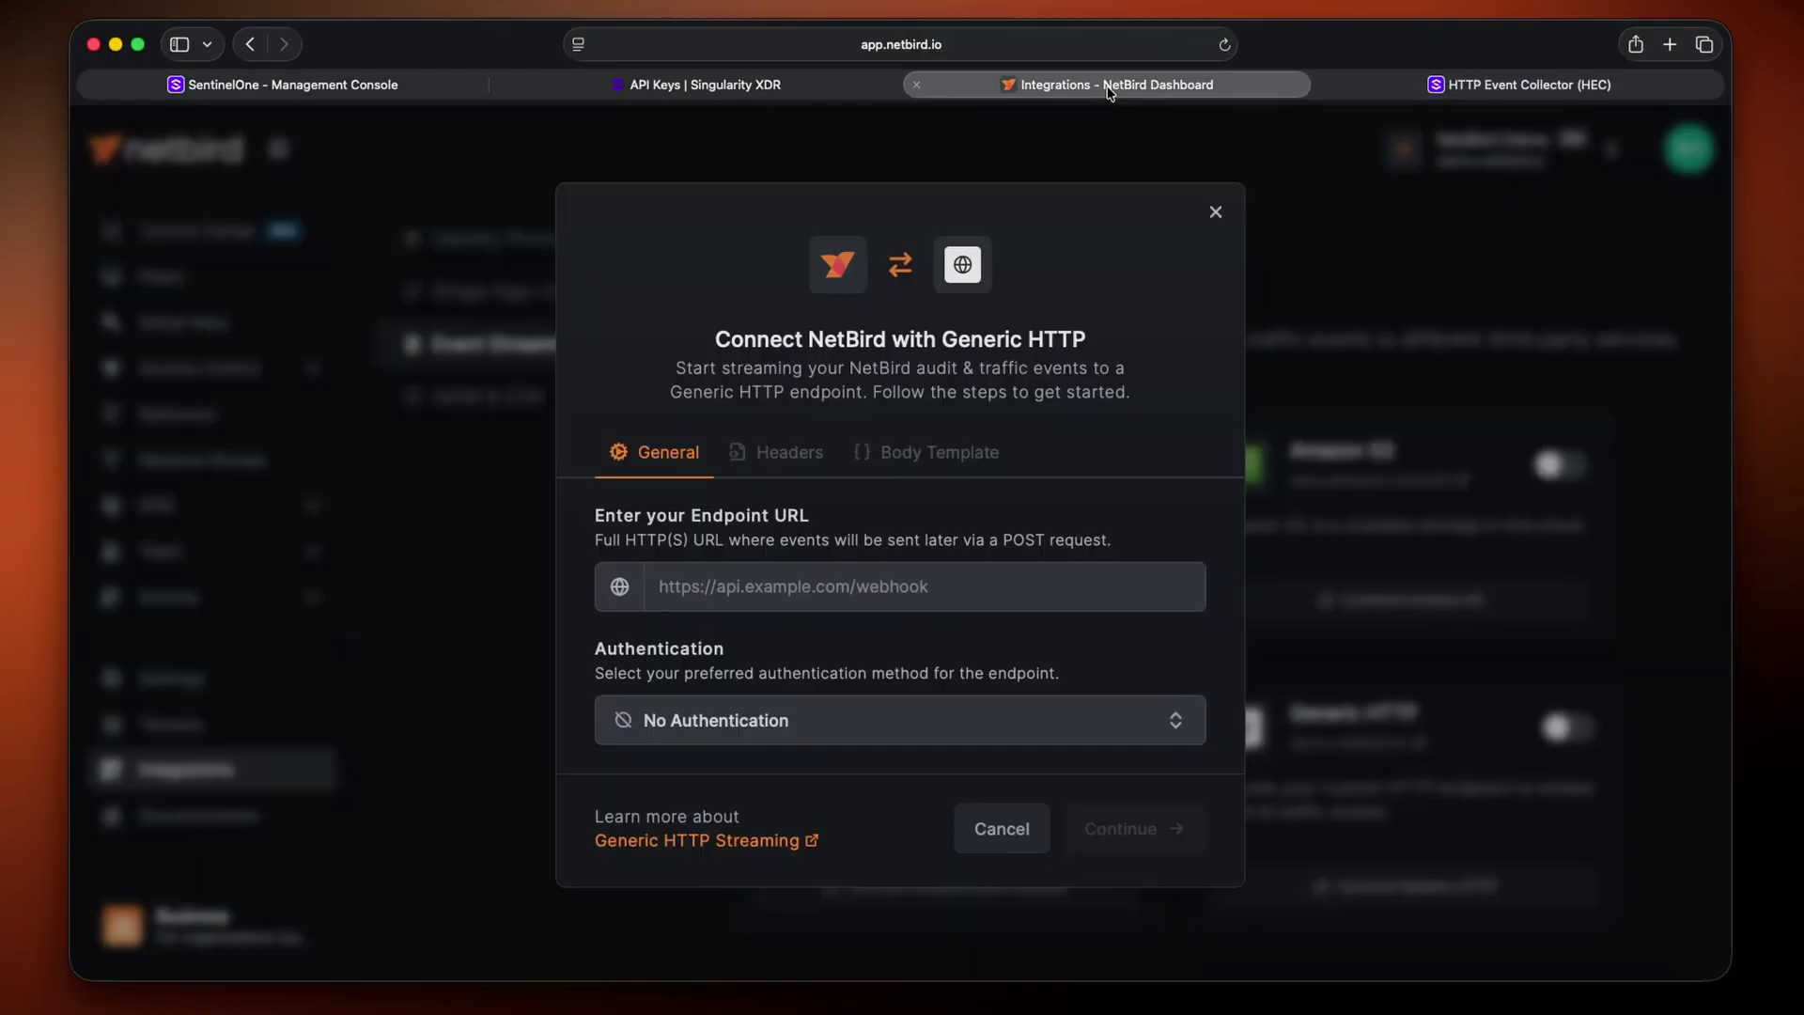
pyautogui.click(801, 590)
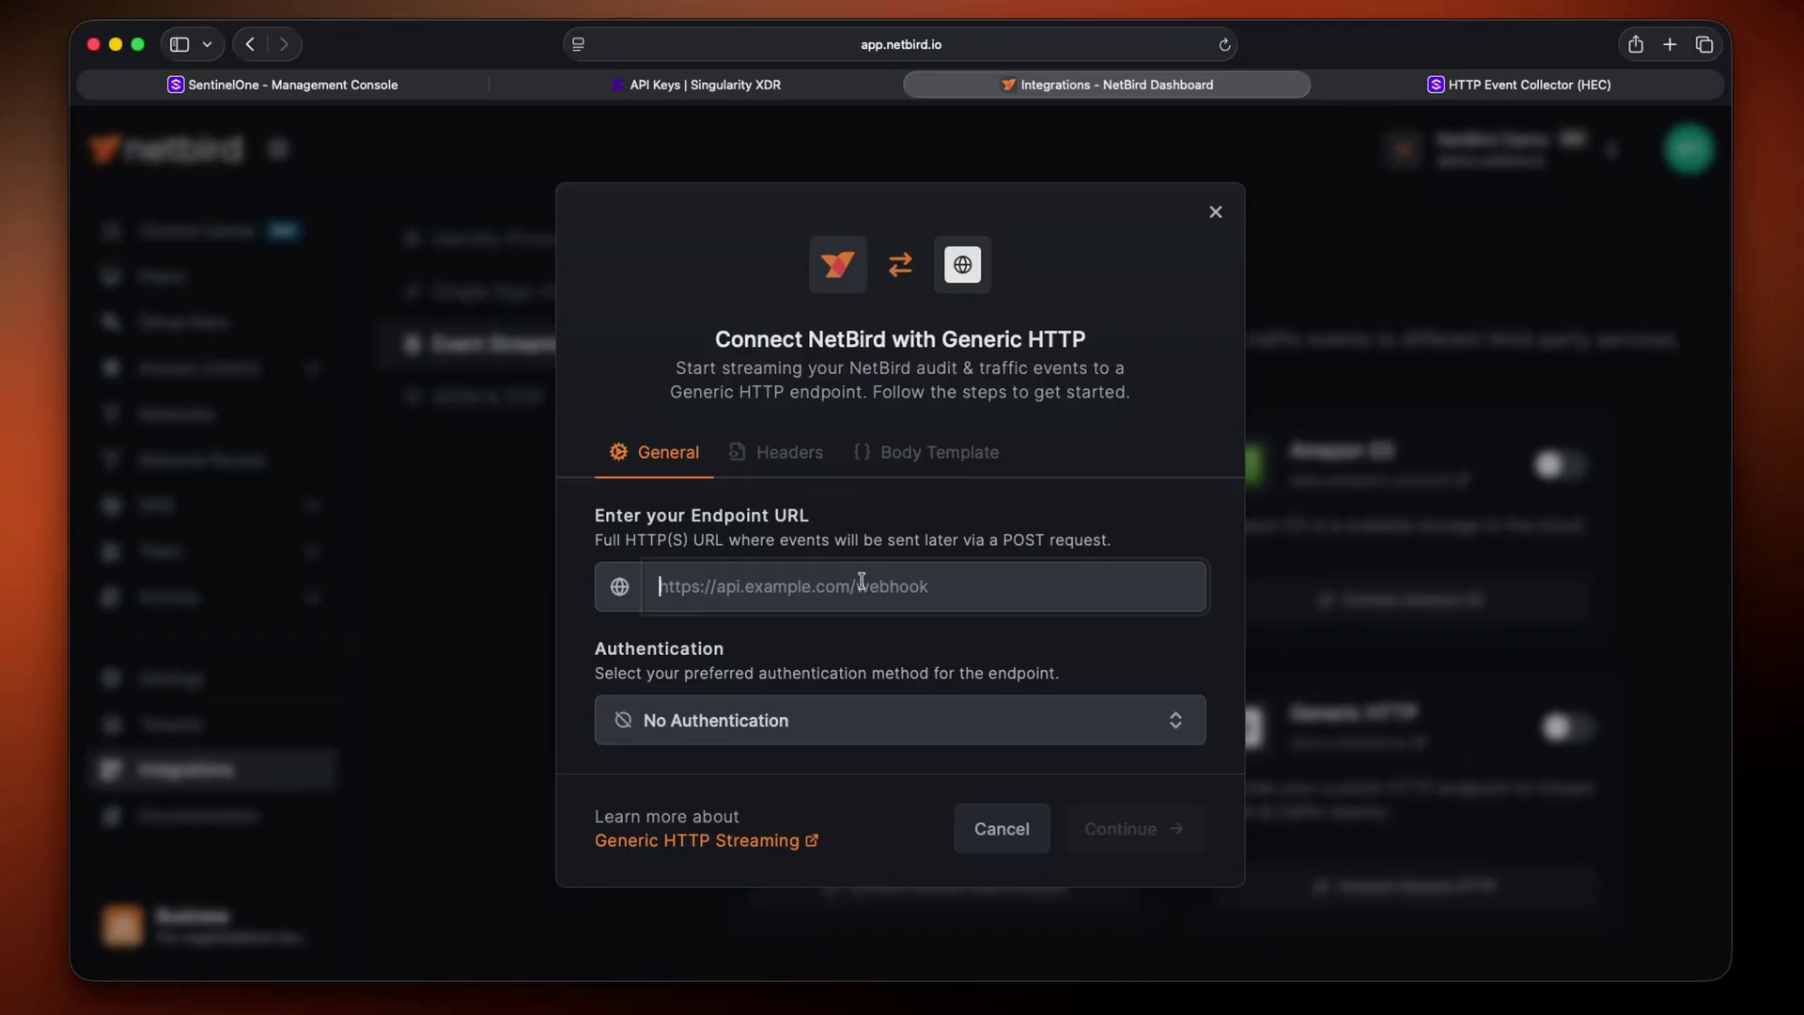
pyautogui.press('super+v')
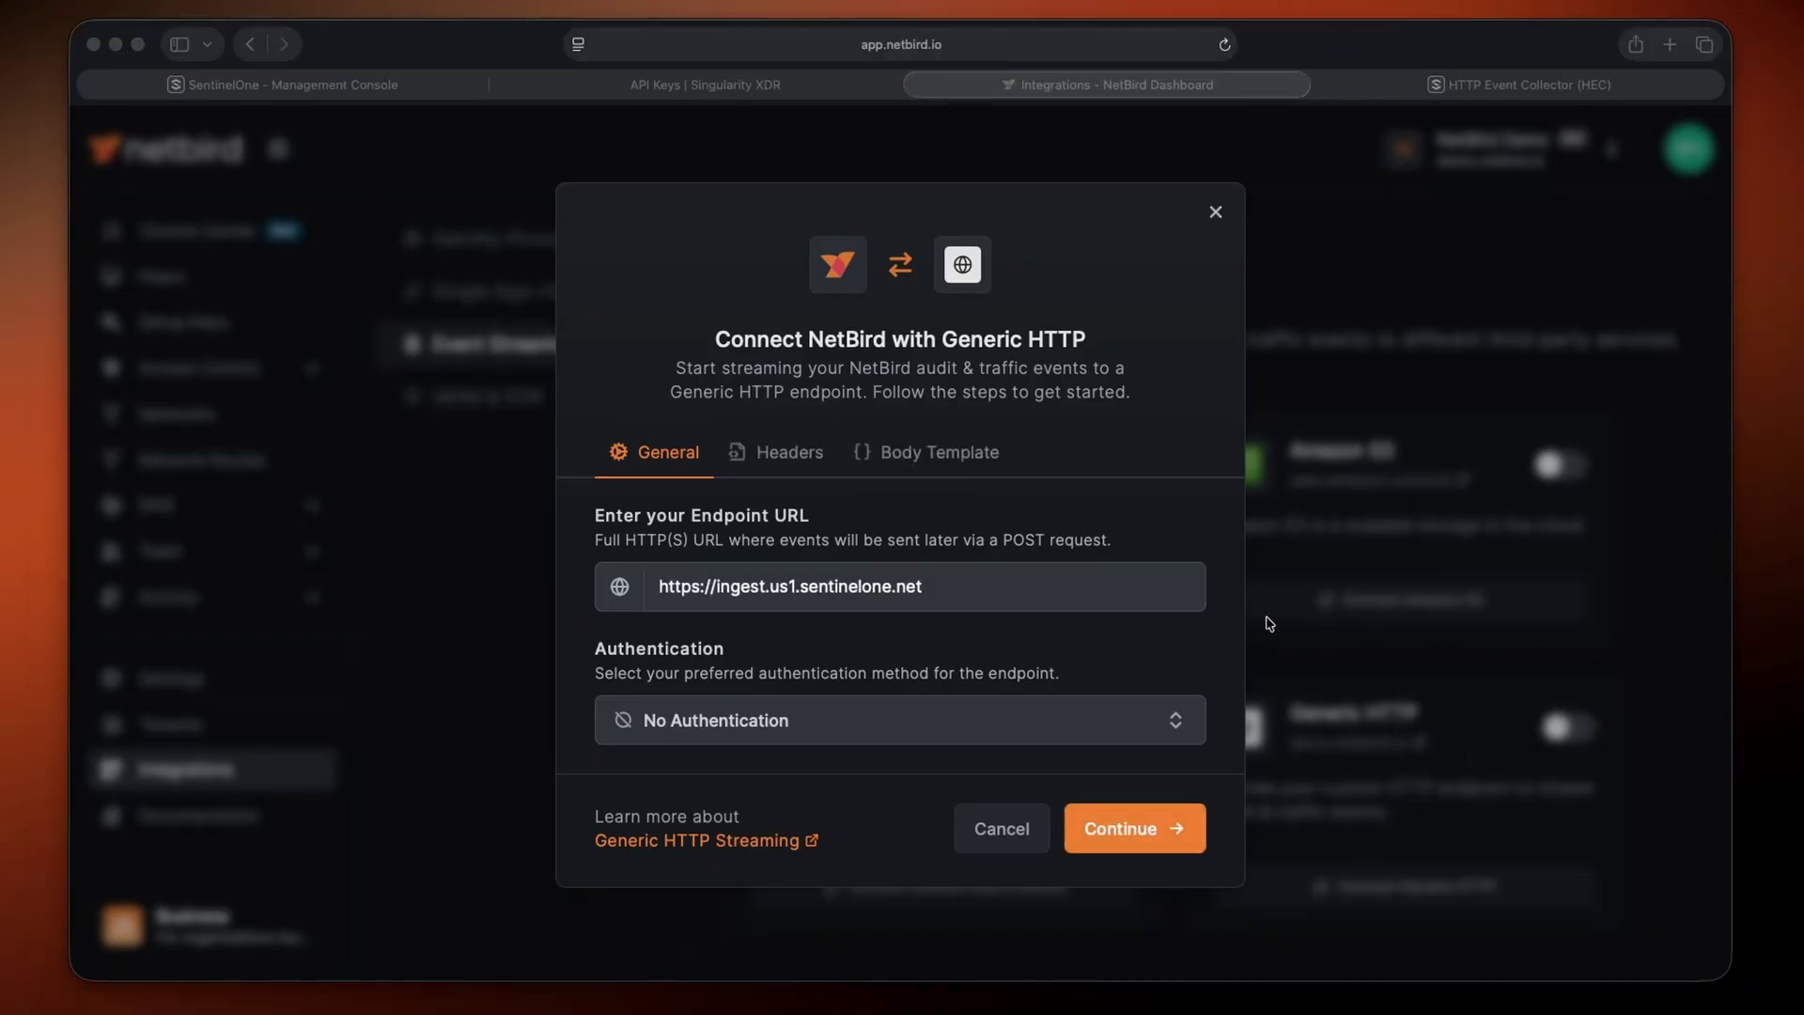
pyautogui.click(957, 594)
pyautogui.press('super+v')
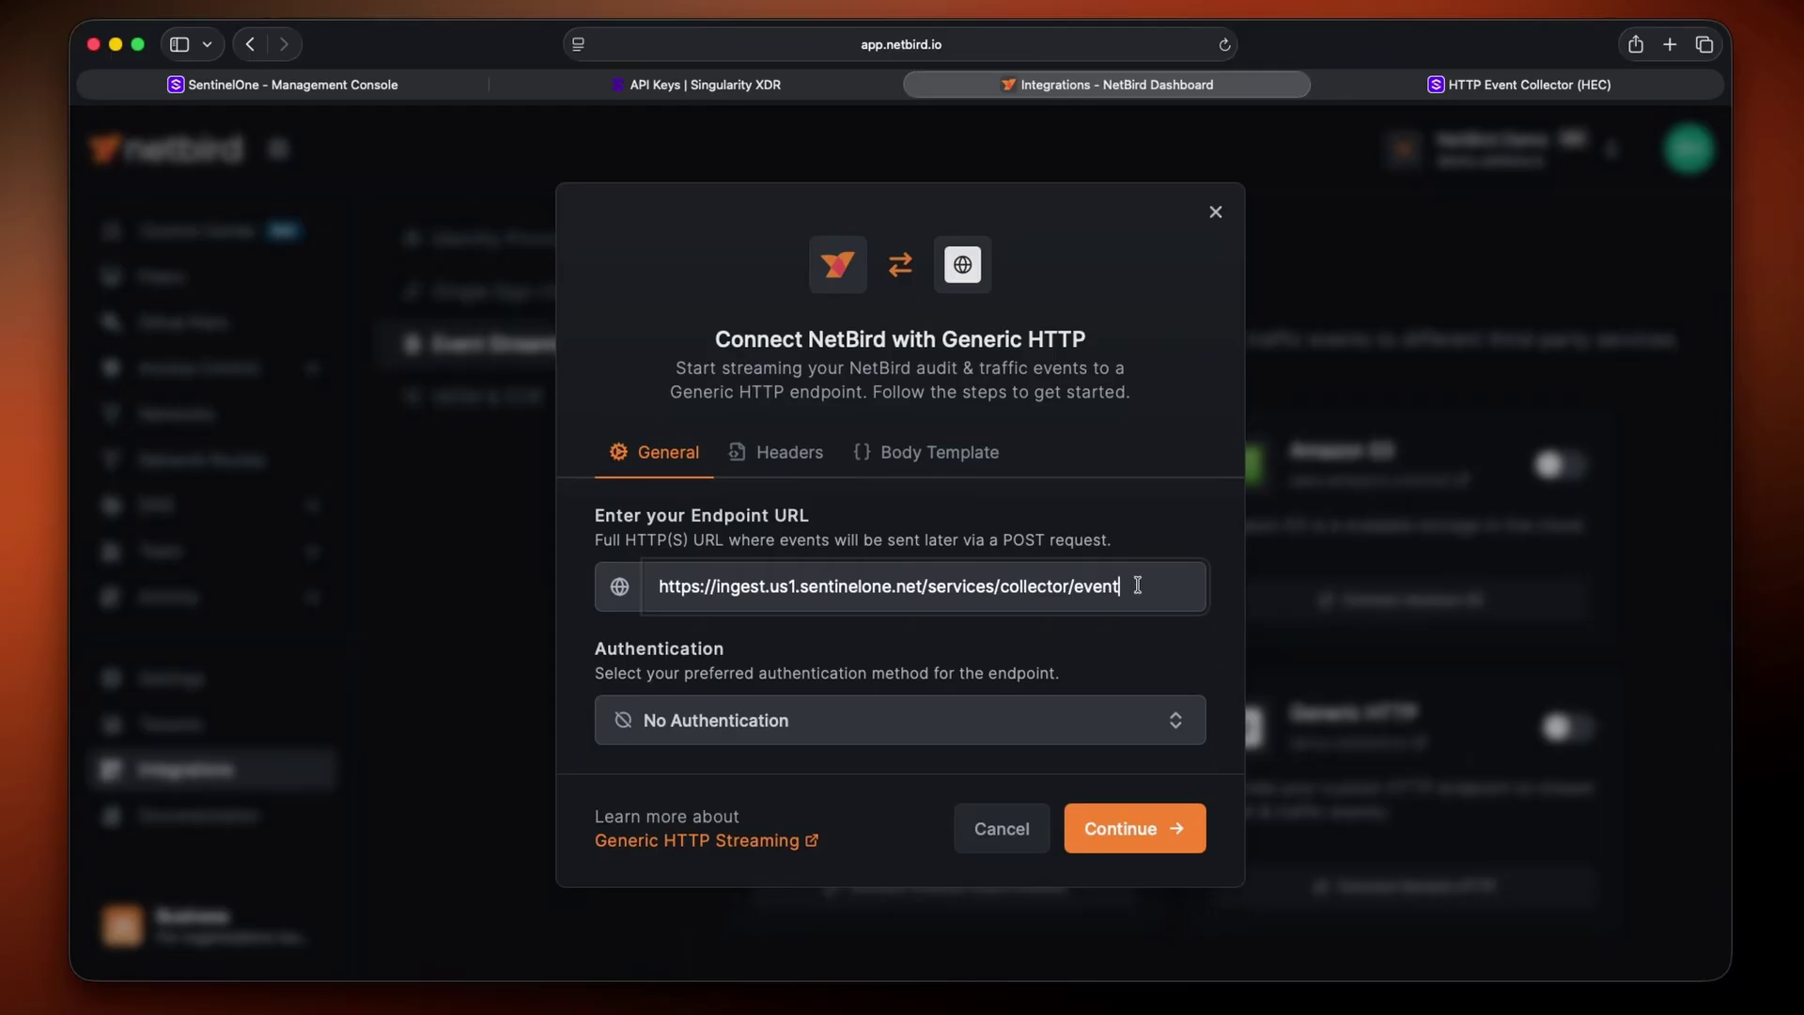
# Step: Choose Bearer Token authentication using the copied SentinelOne log access key, then continue
pyautogui.click(748, 729)
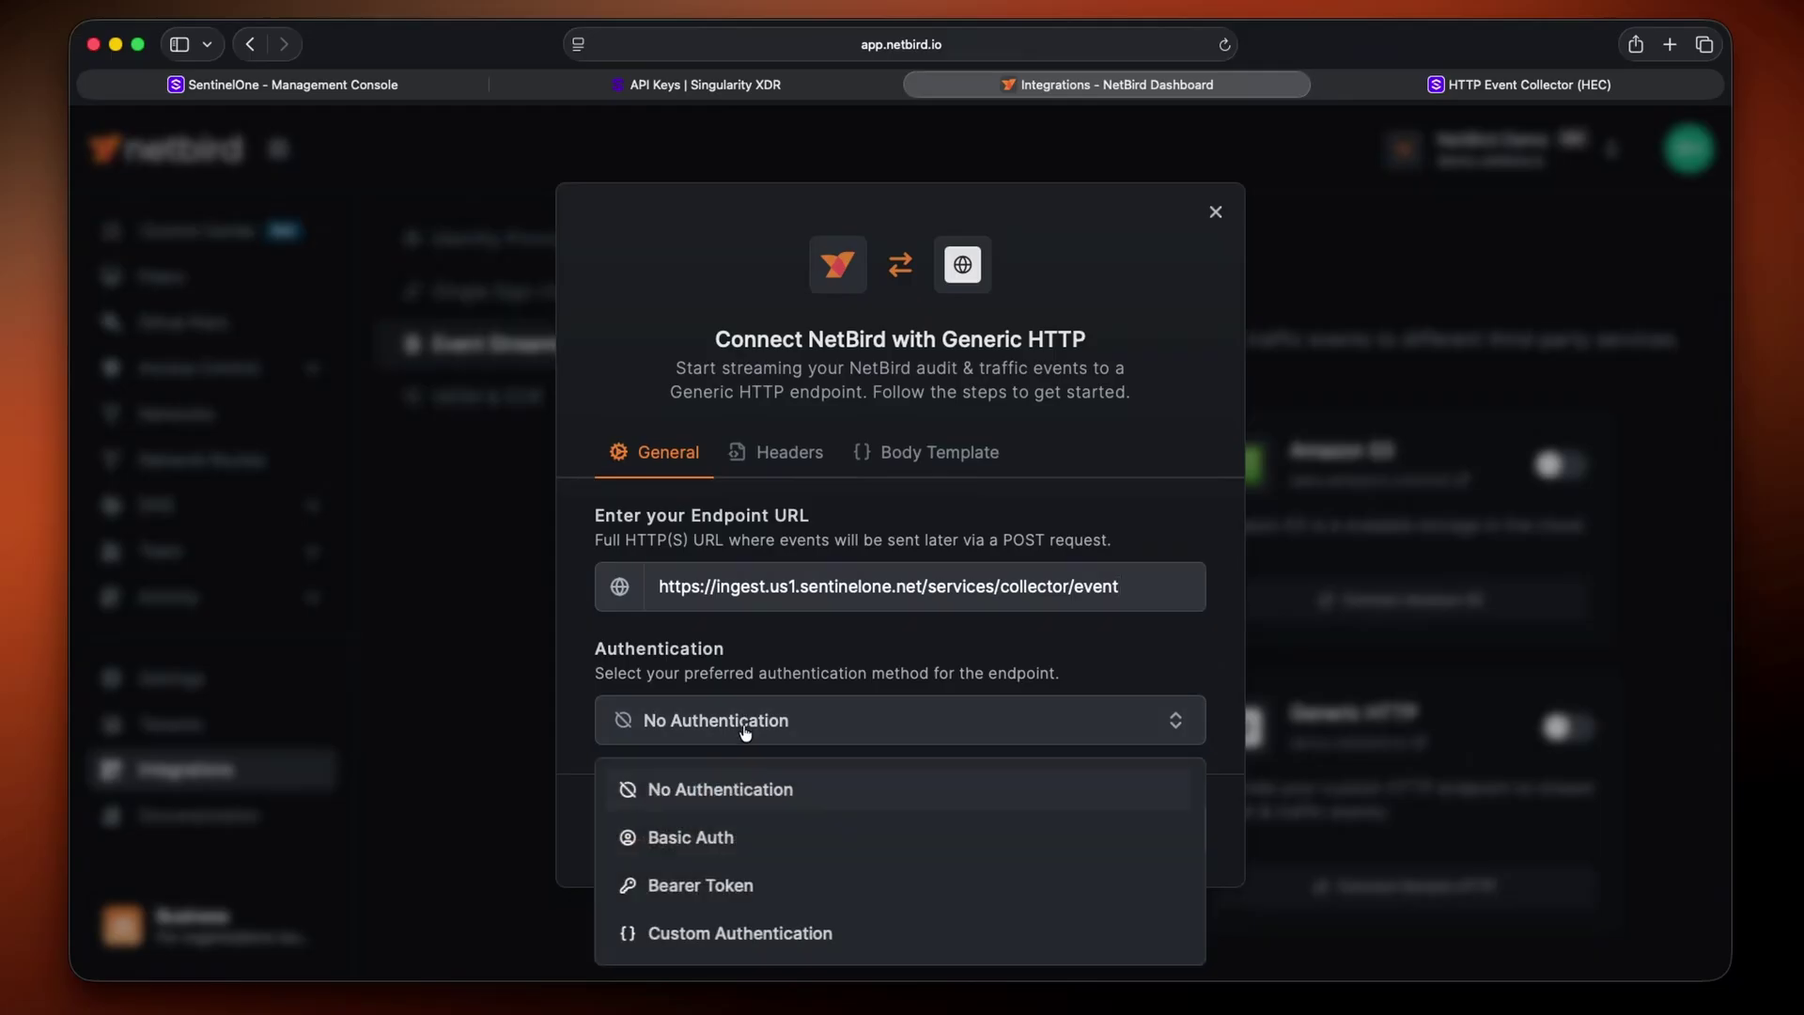
pyautogui.click(729, 891)
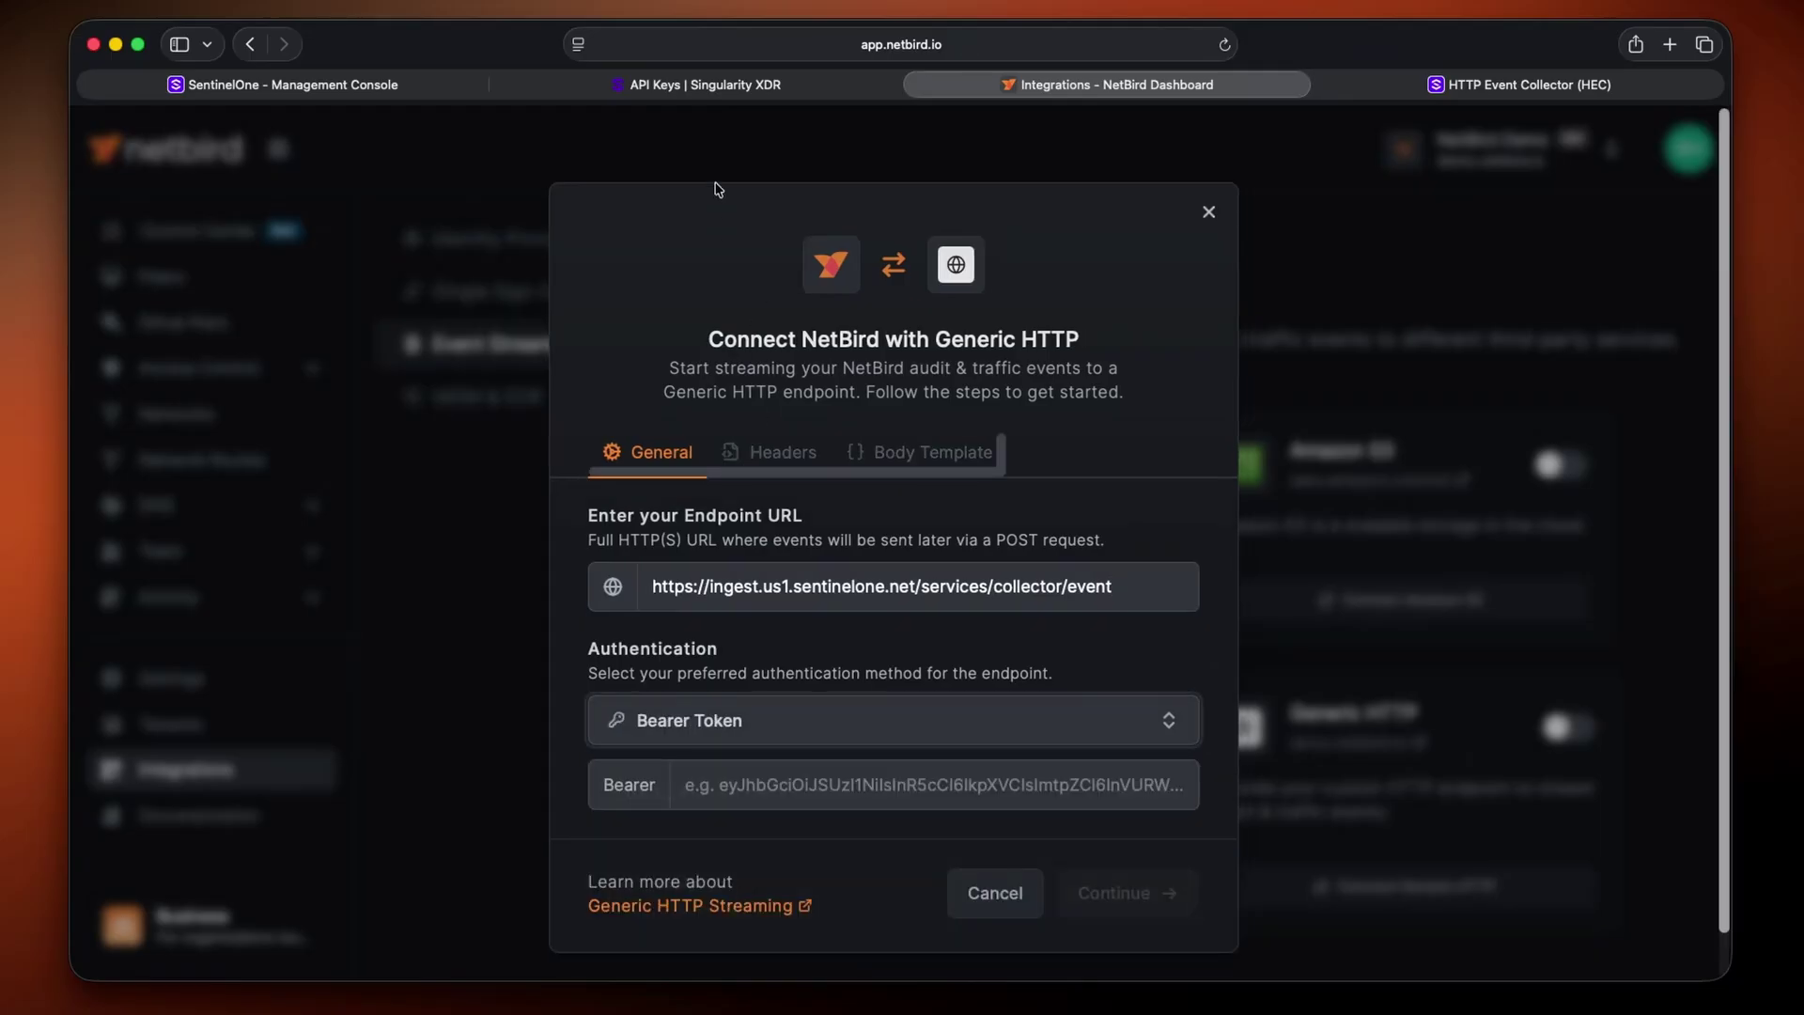
pyautogui.click(664, 93)
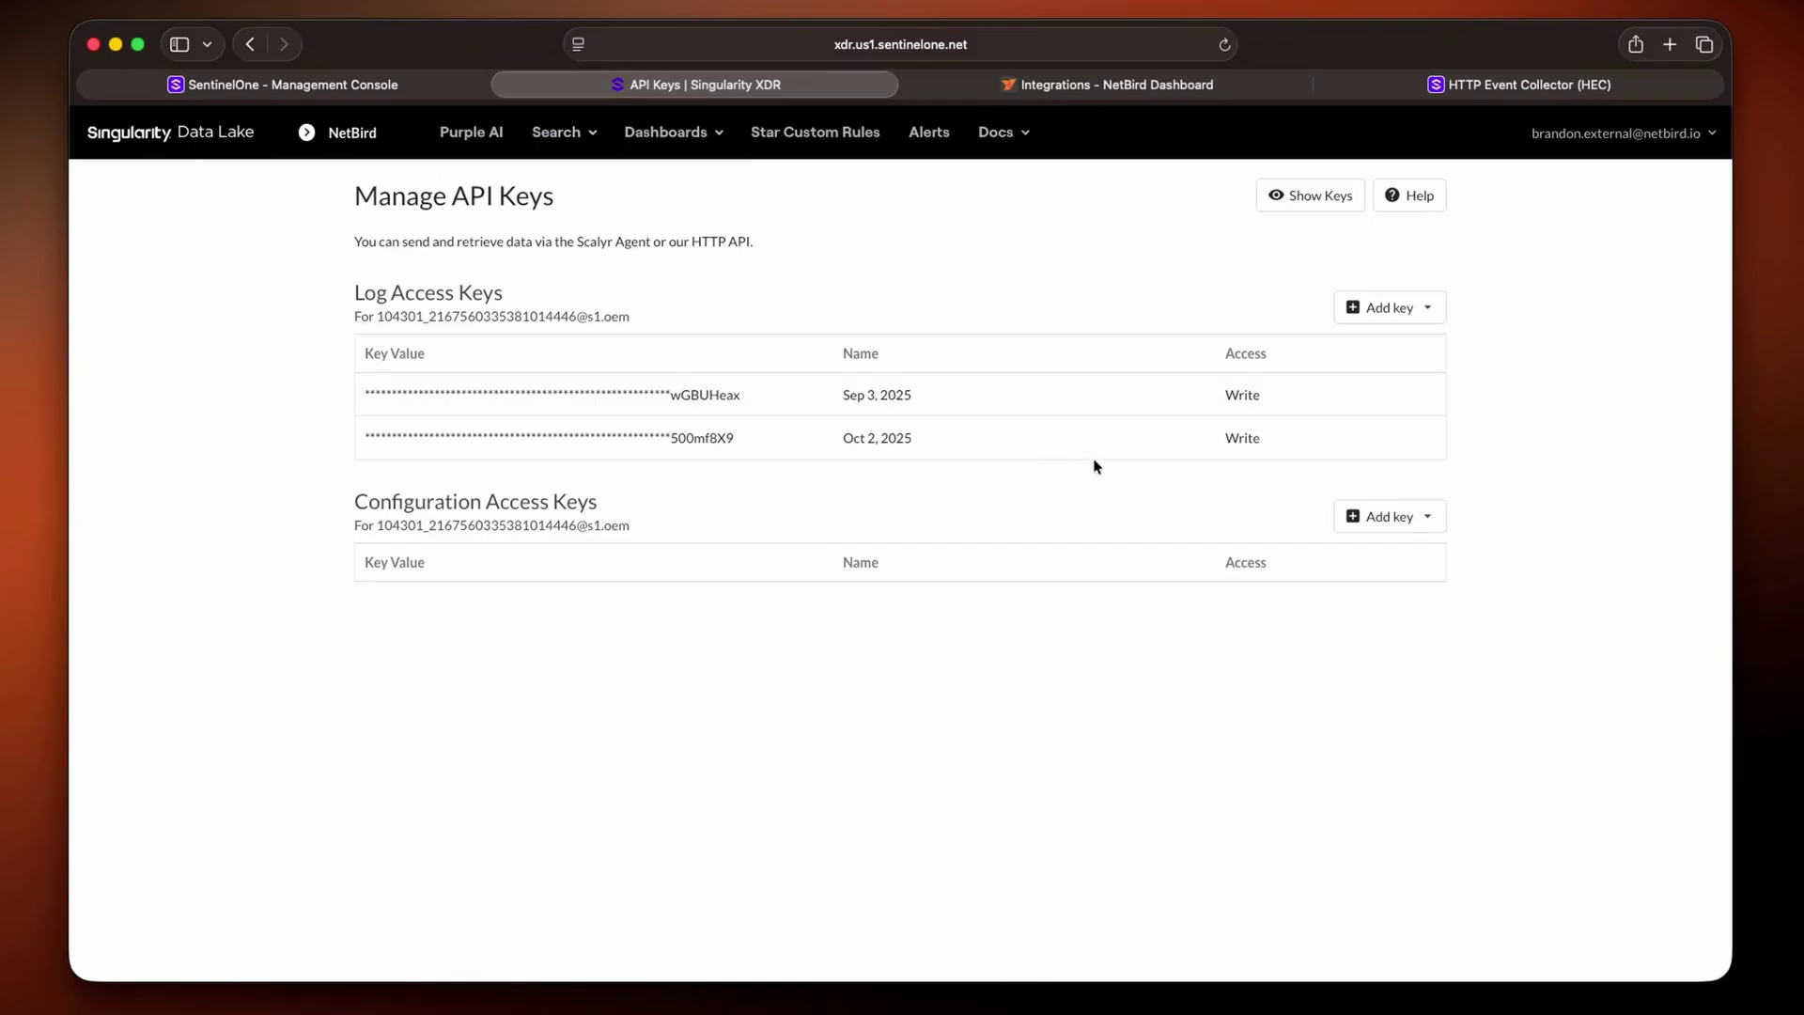
pyautogui.click(1325, 438)
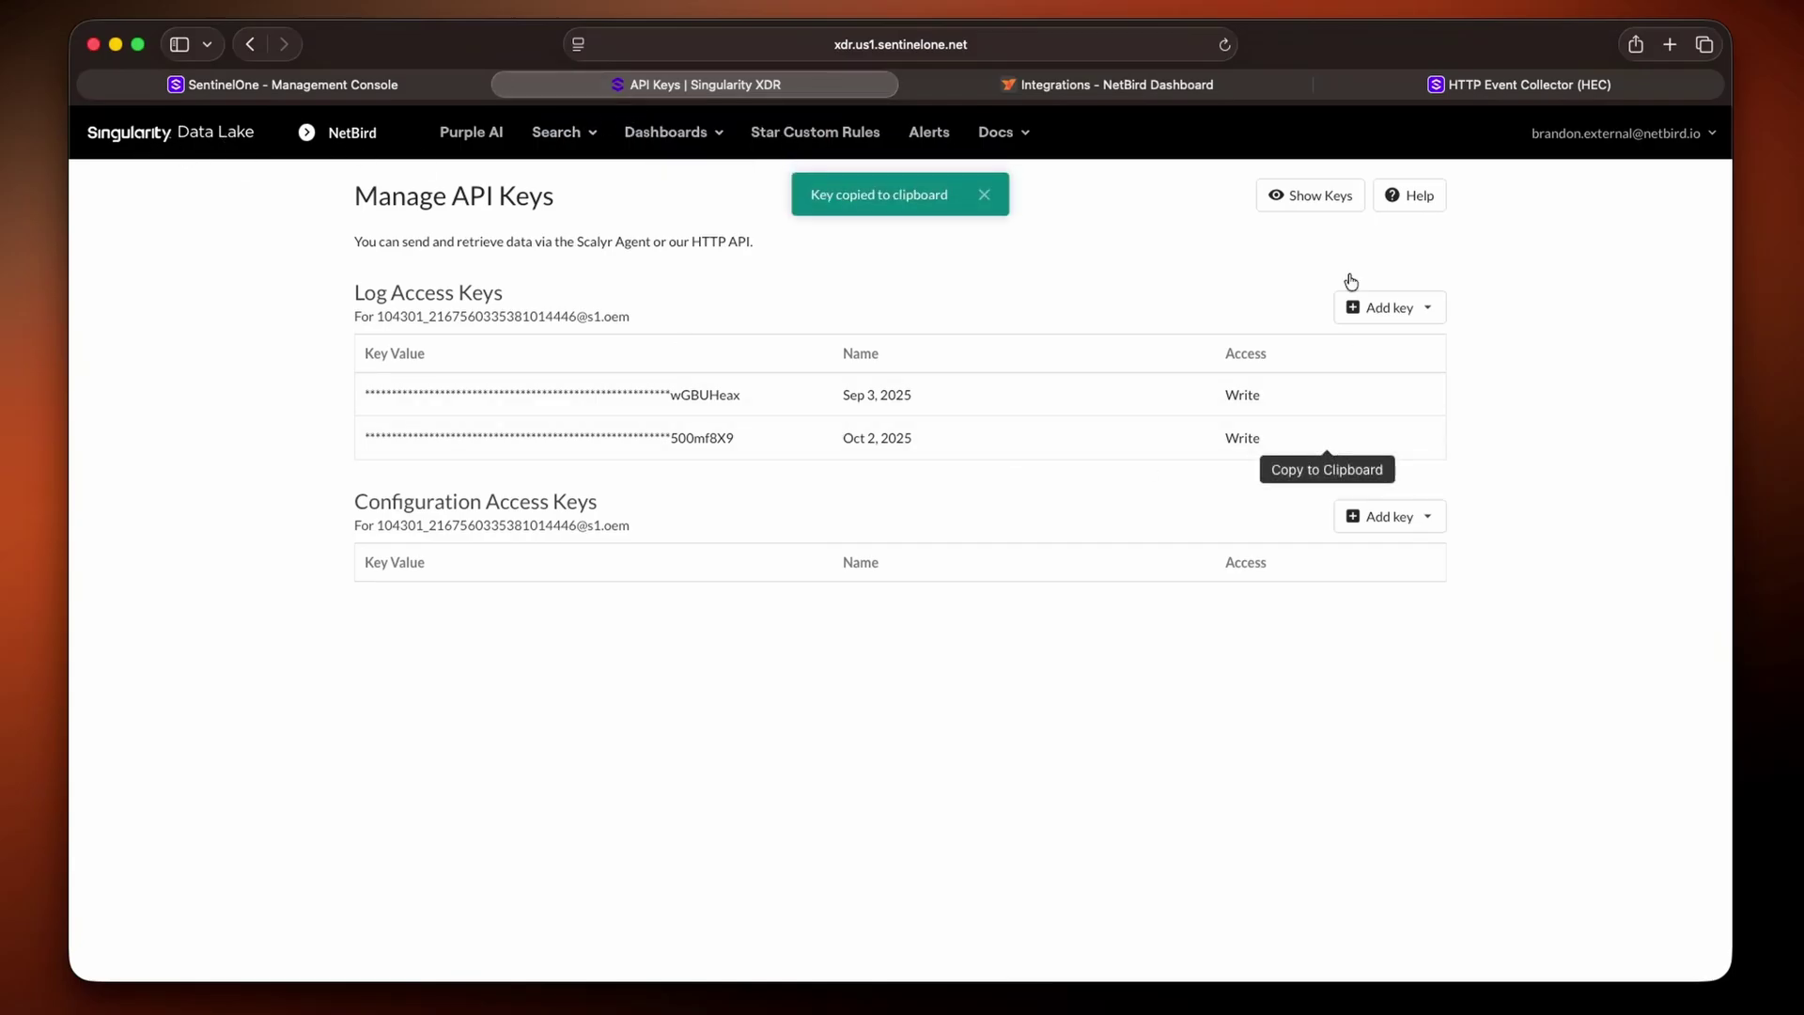
pyautogui.click(1142, 86)
pyautogui.click(818, 789)
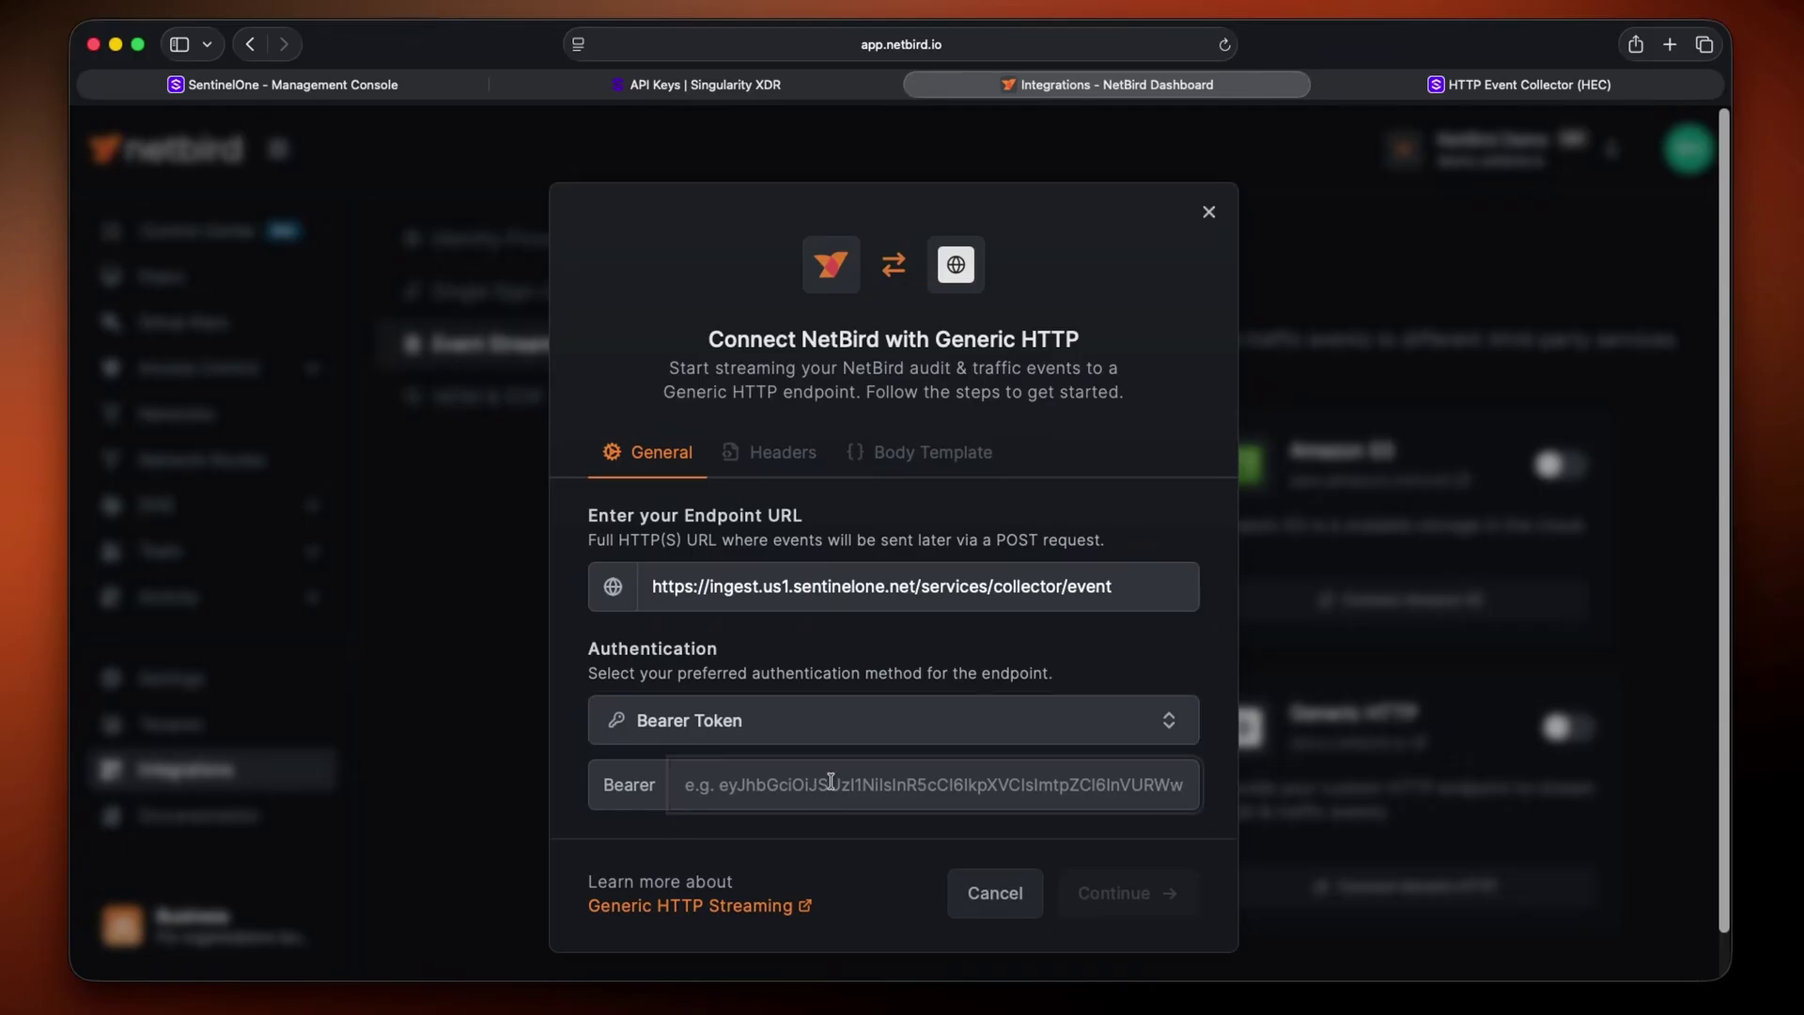
pyautogui.press('super+v')
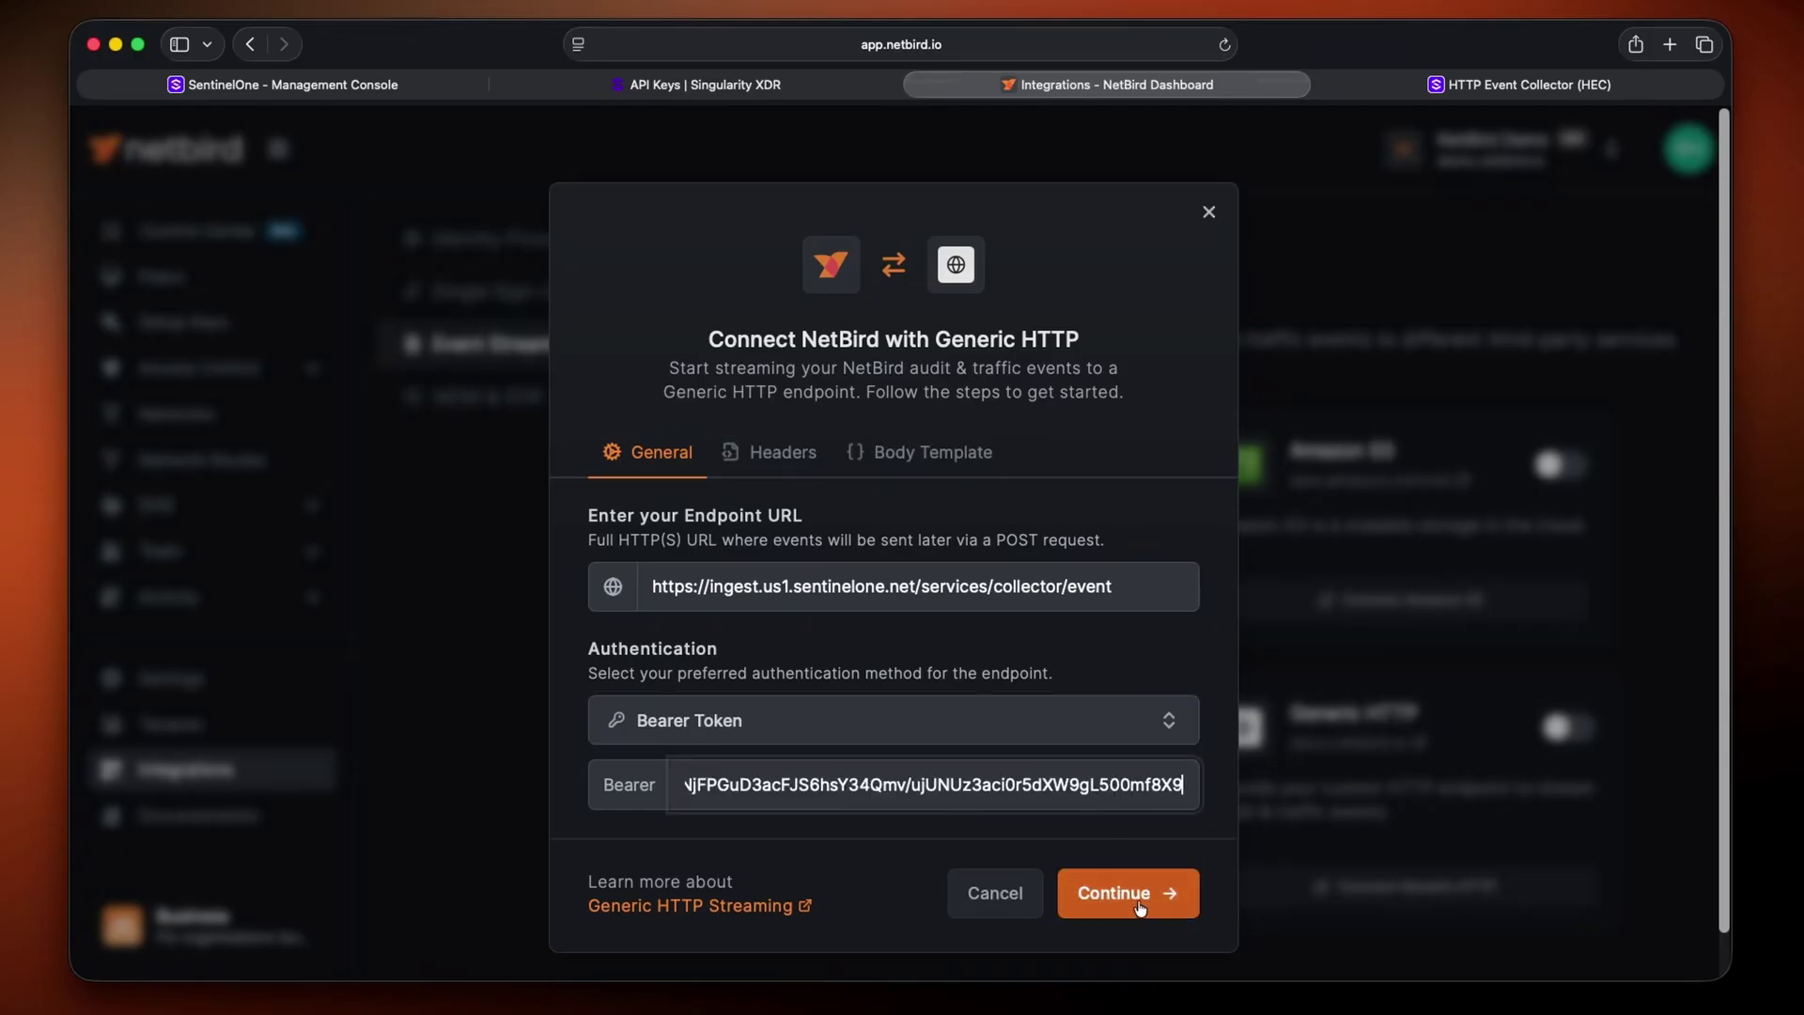
pyautogui.click(1139, 907)
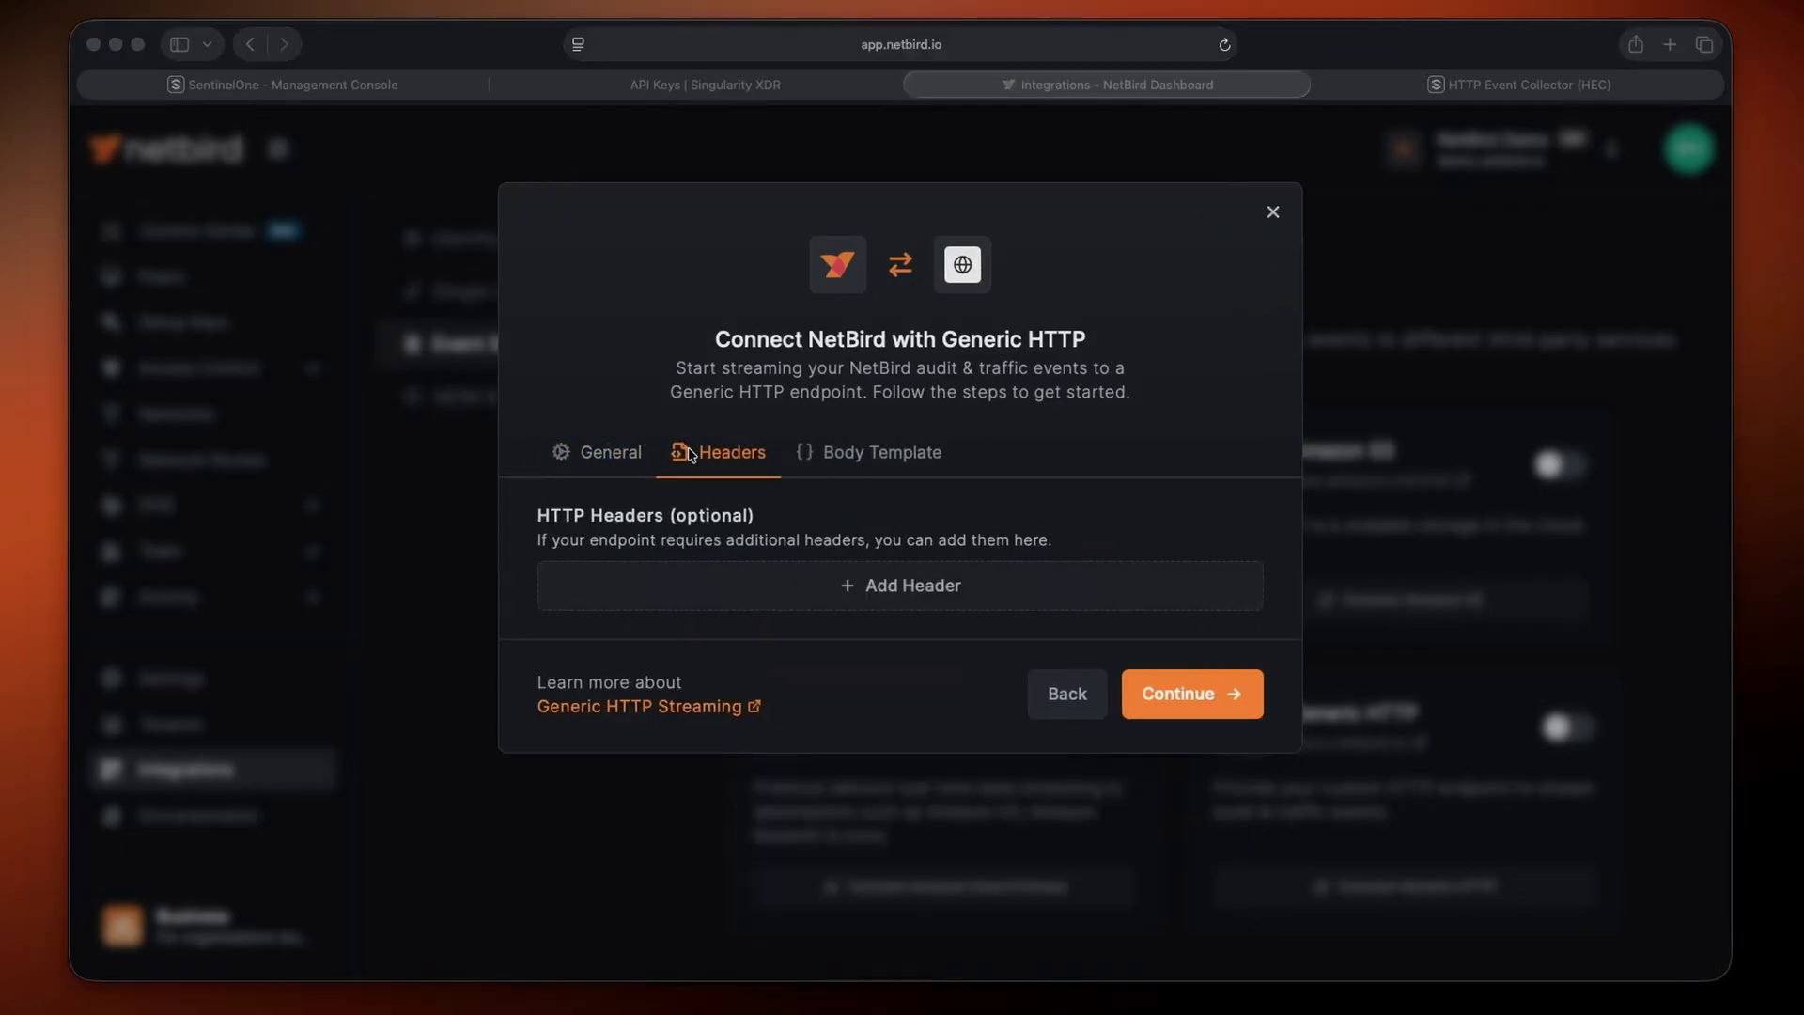
# Step: Skip the Headers step and enable a custom body template
pyautogui.click(1196, 720)
pyautogui.click(1195, 720)
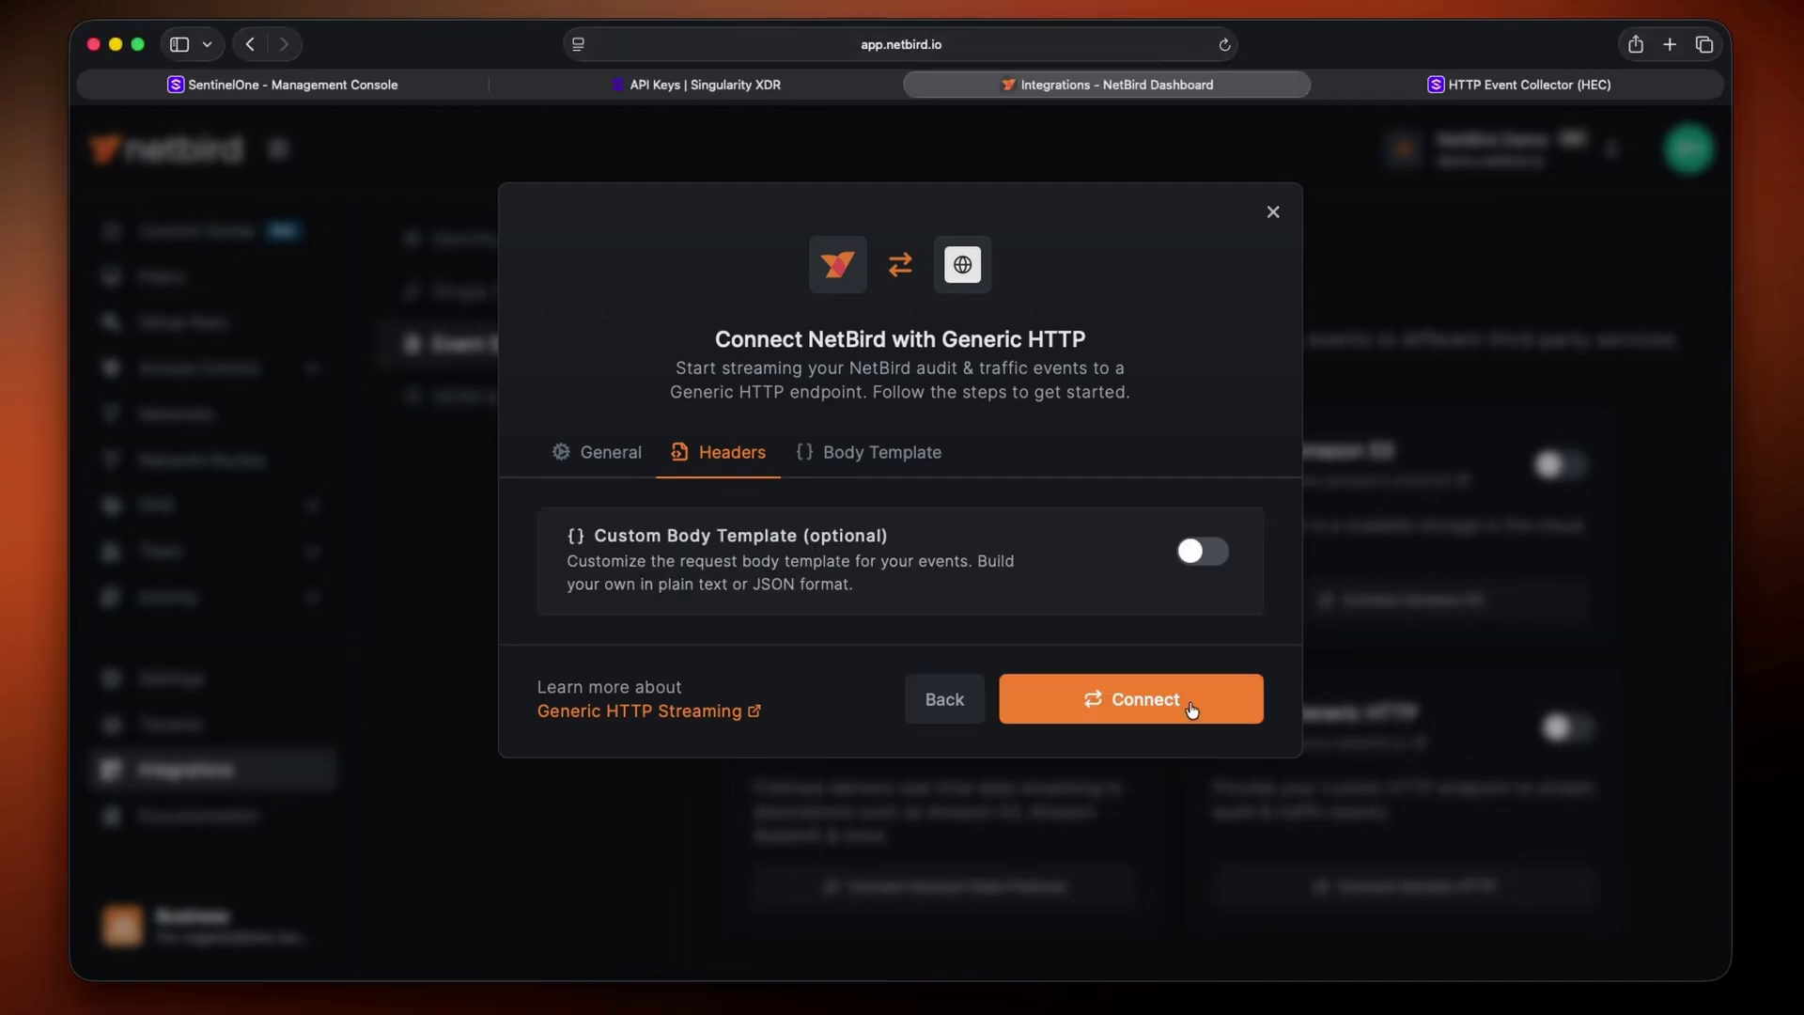
pyautogui.click(1212, 555)
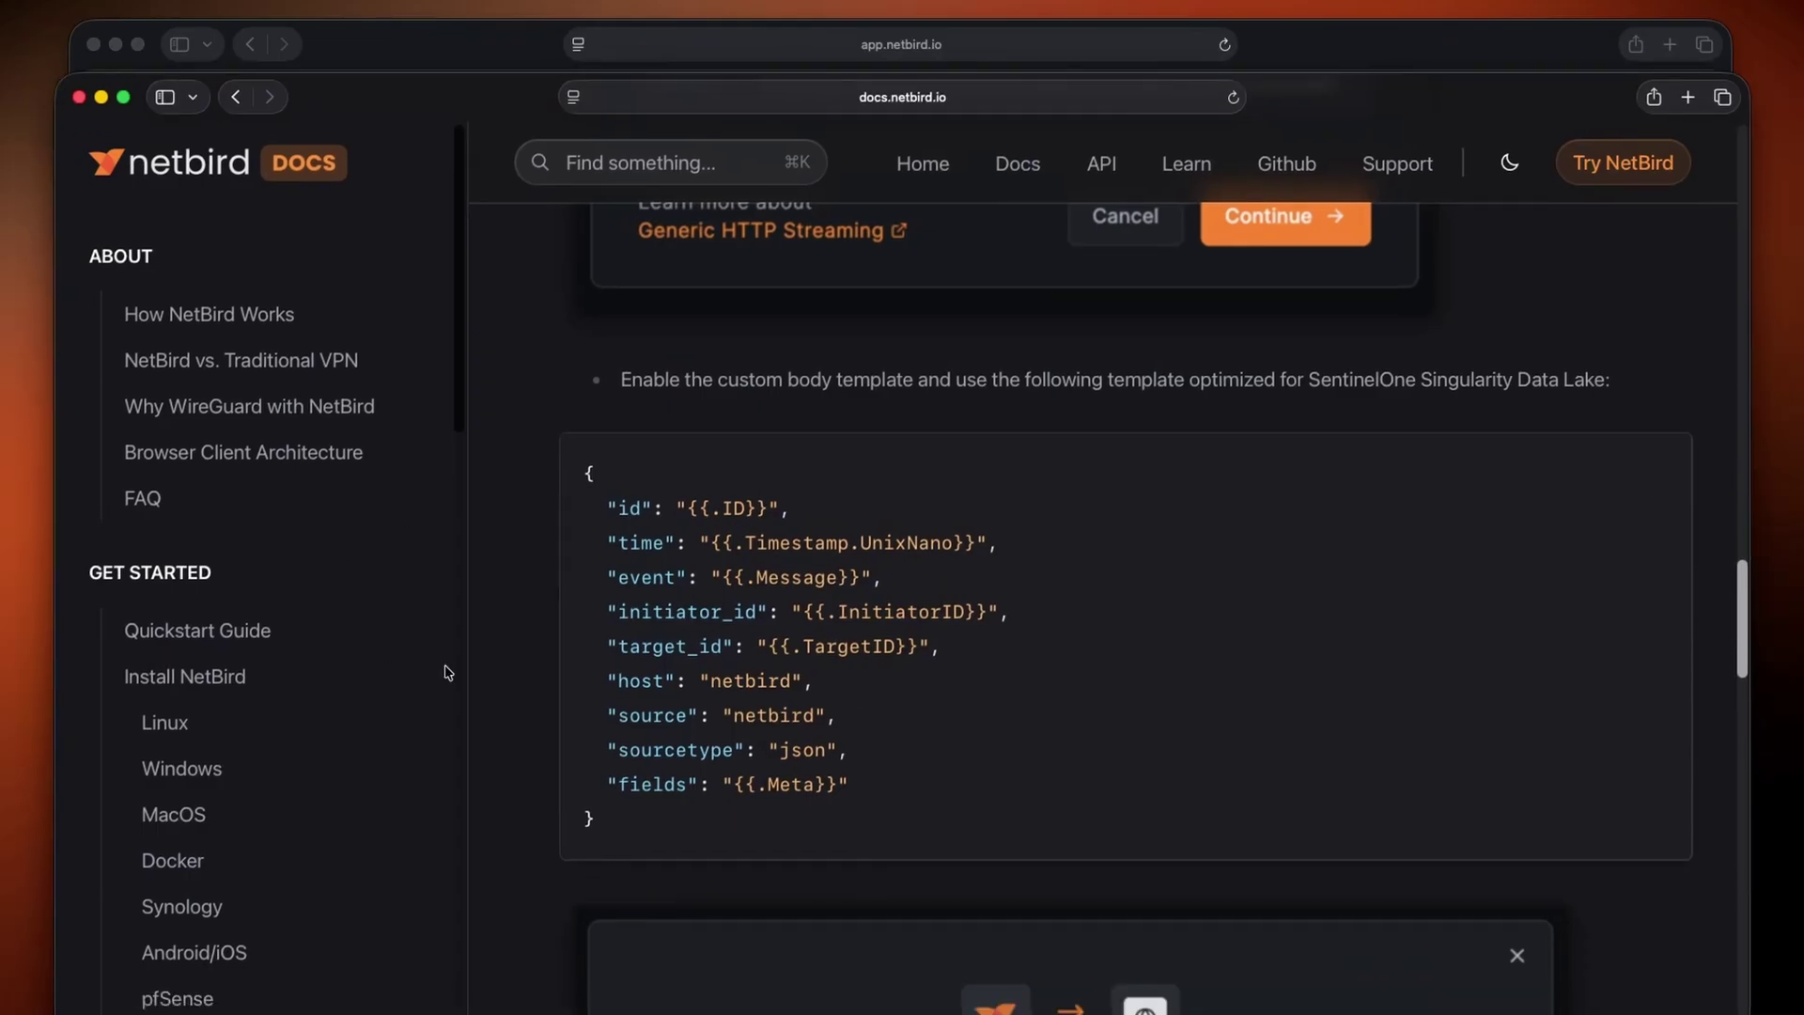
# Step: Replace the body template with the SentinelOne-optimized JSON from the docs and connect
pyautogui.click(1621, 475)
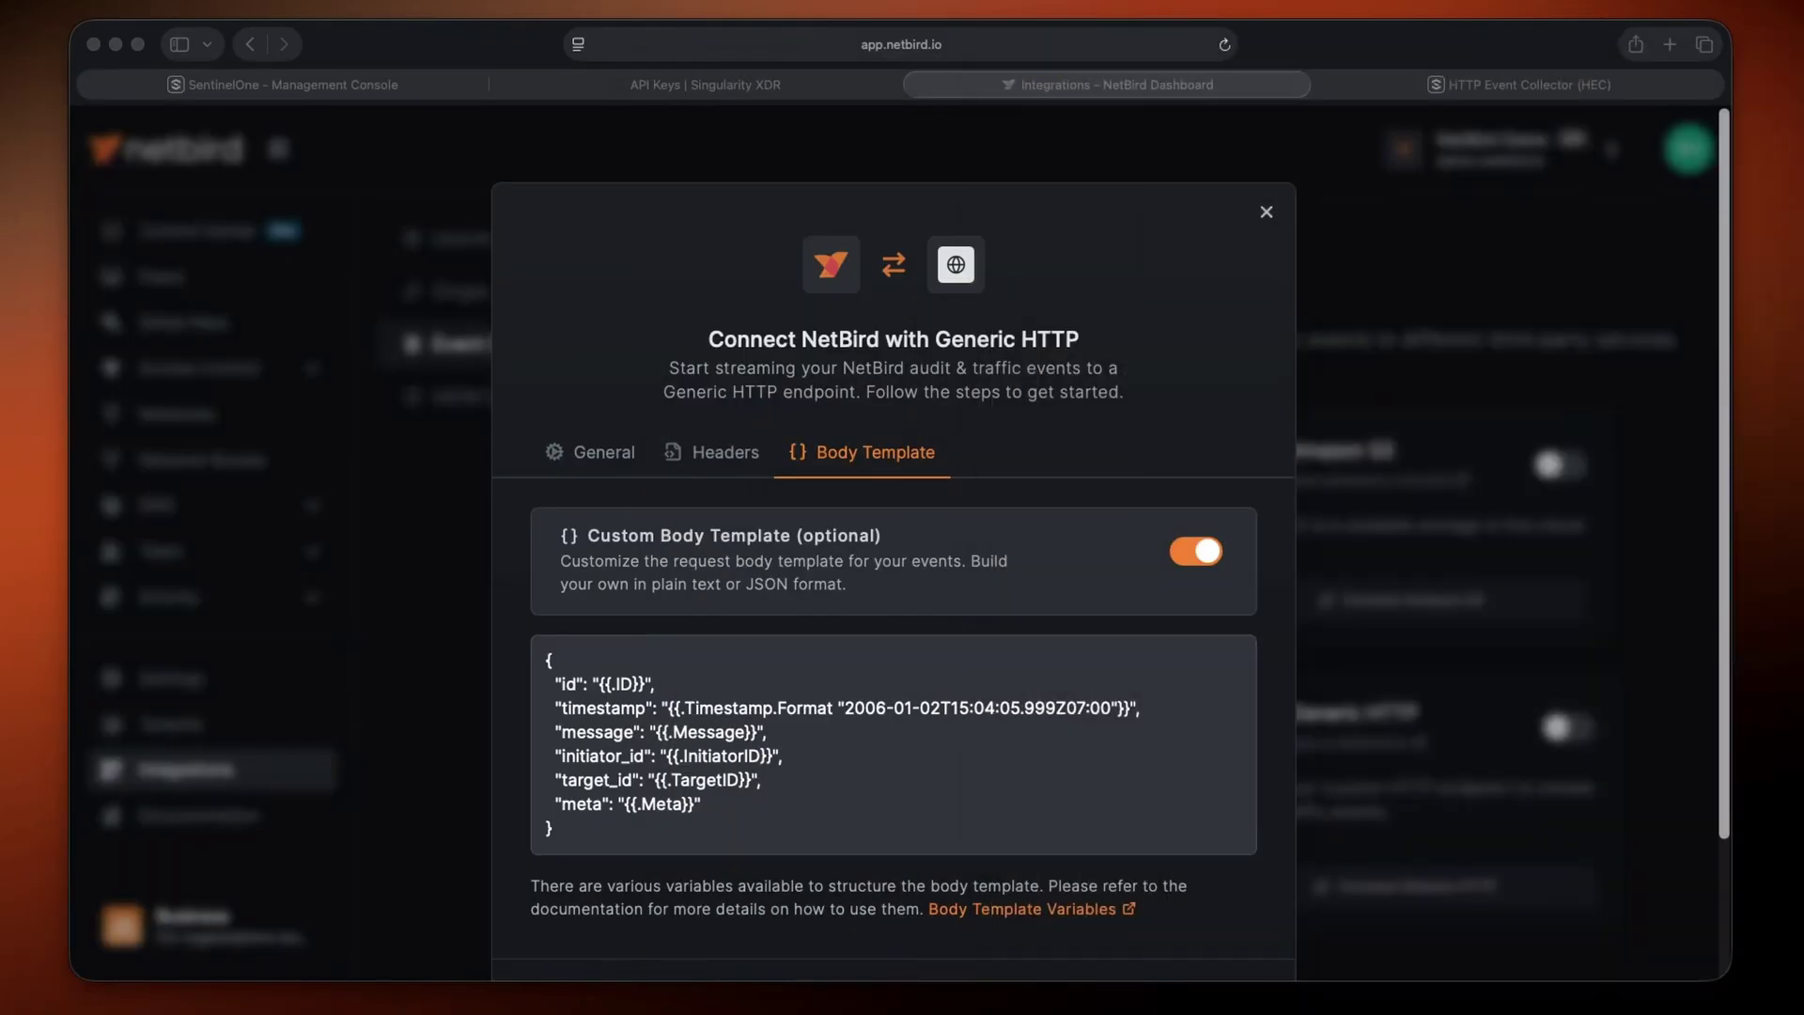
pyautogui.moveTo(557, 826); pyautogui.dragTo(524, 643)
pyautogui.press('super+v')
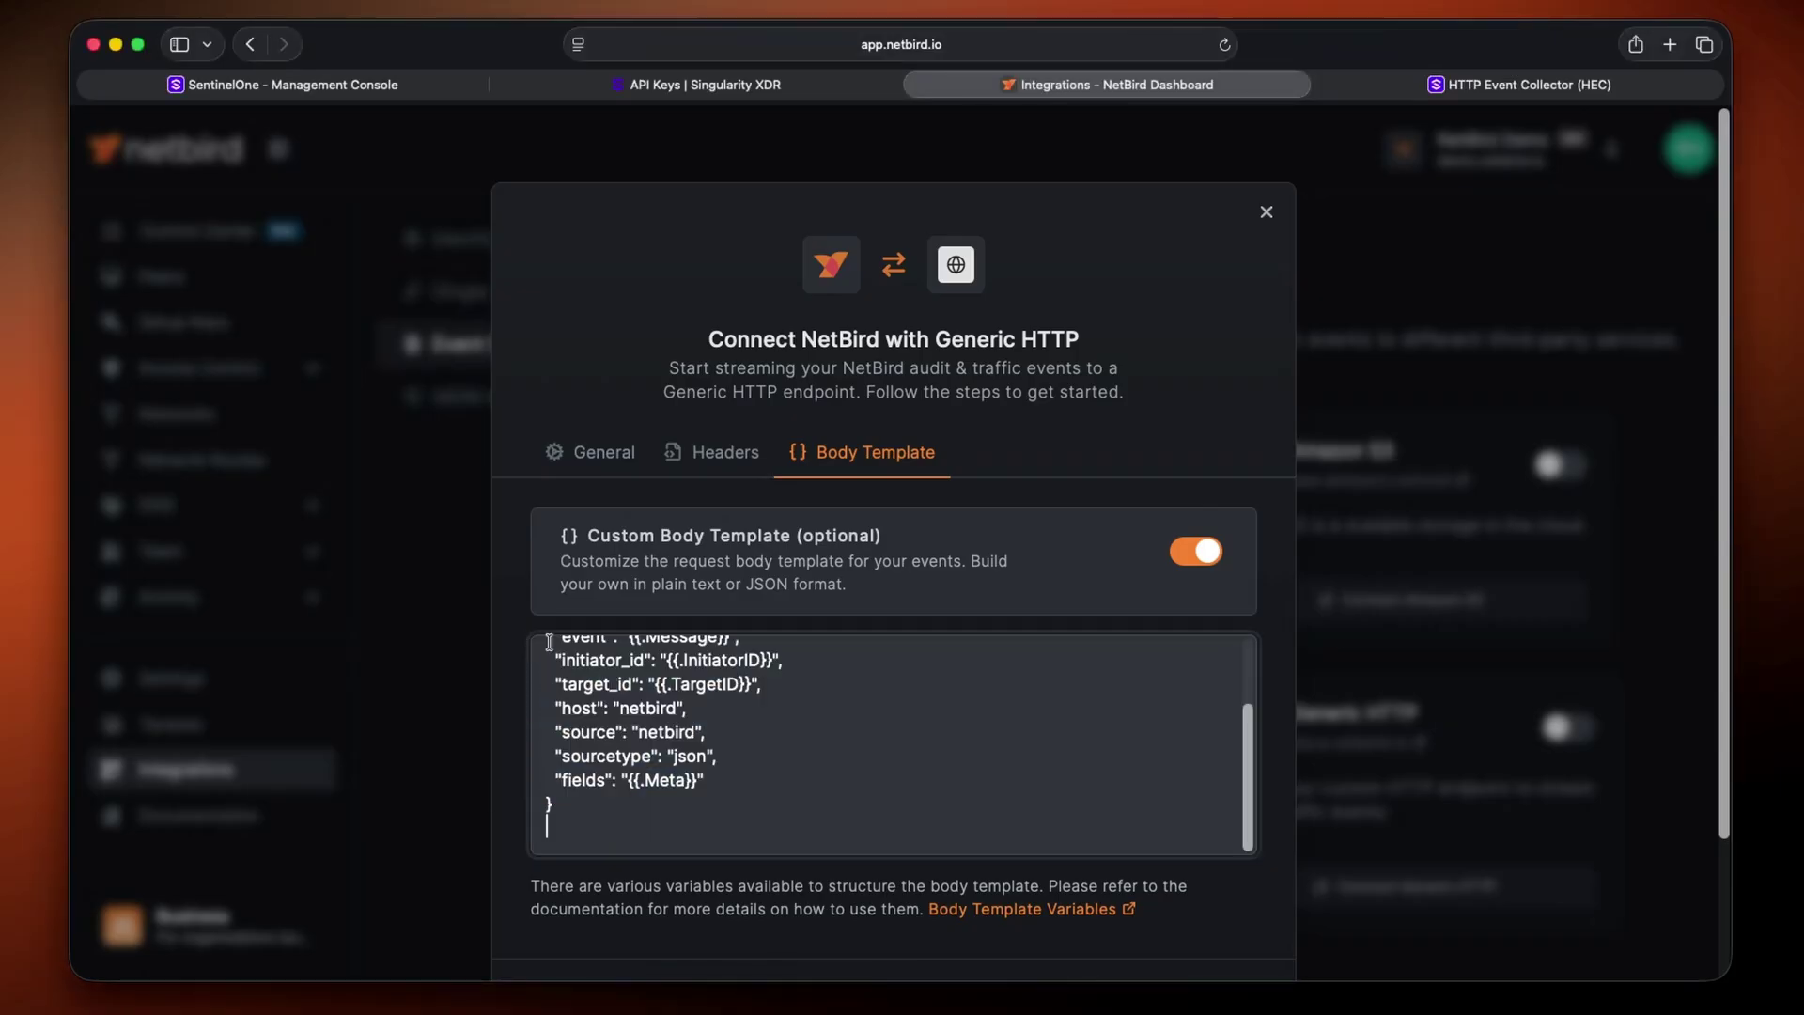
pyautogui.scroll(3, 731, 785)
pyautogui.scroll(-5, 732, 784)
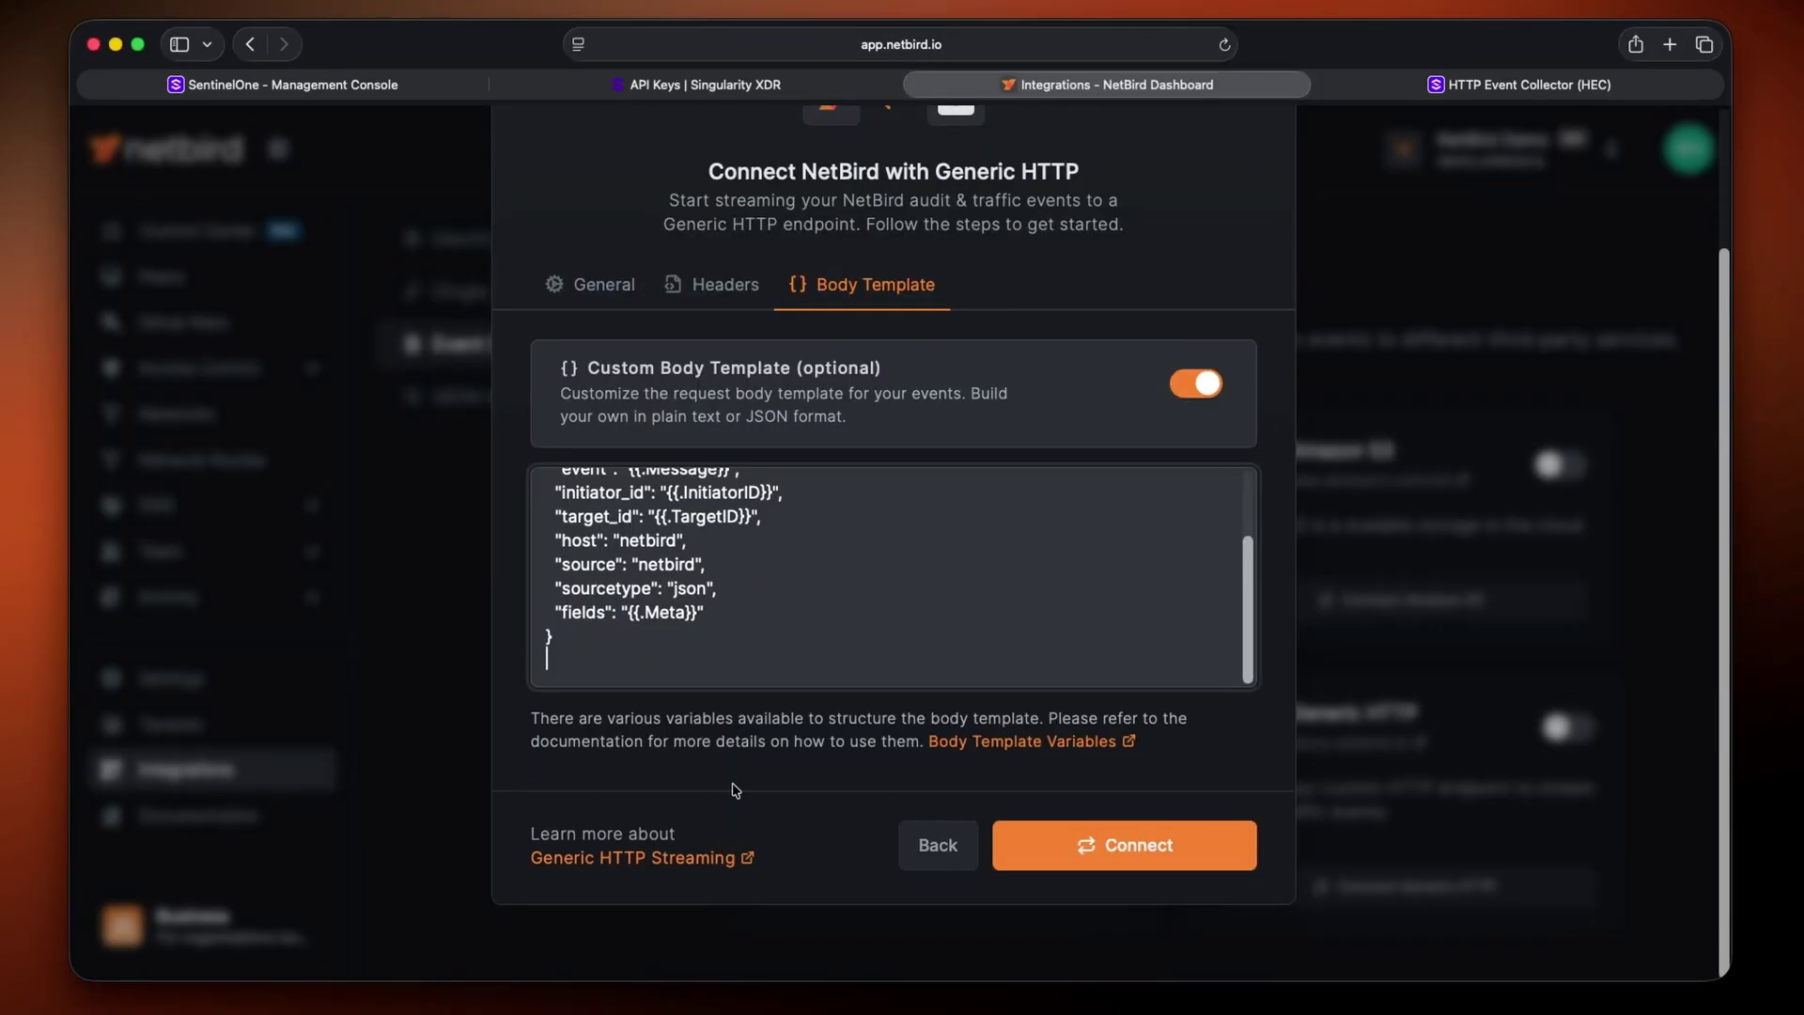
pyautogui.click(1106, 850)
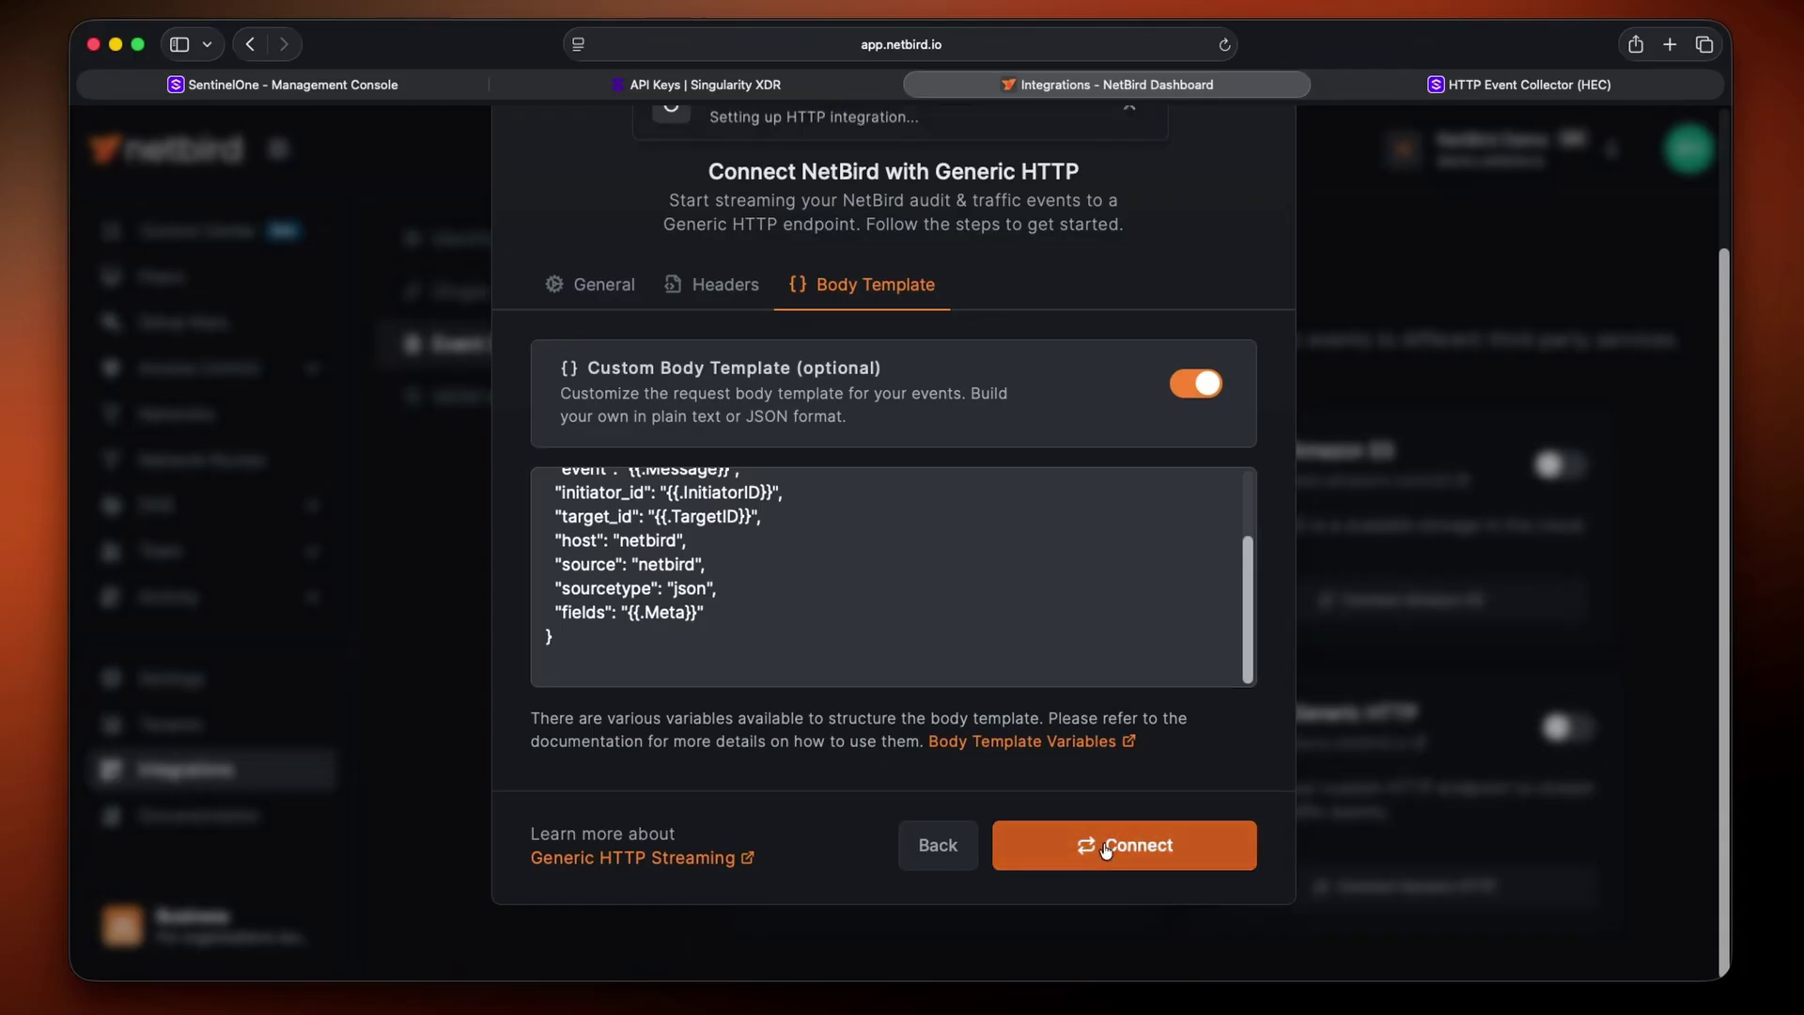